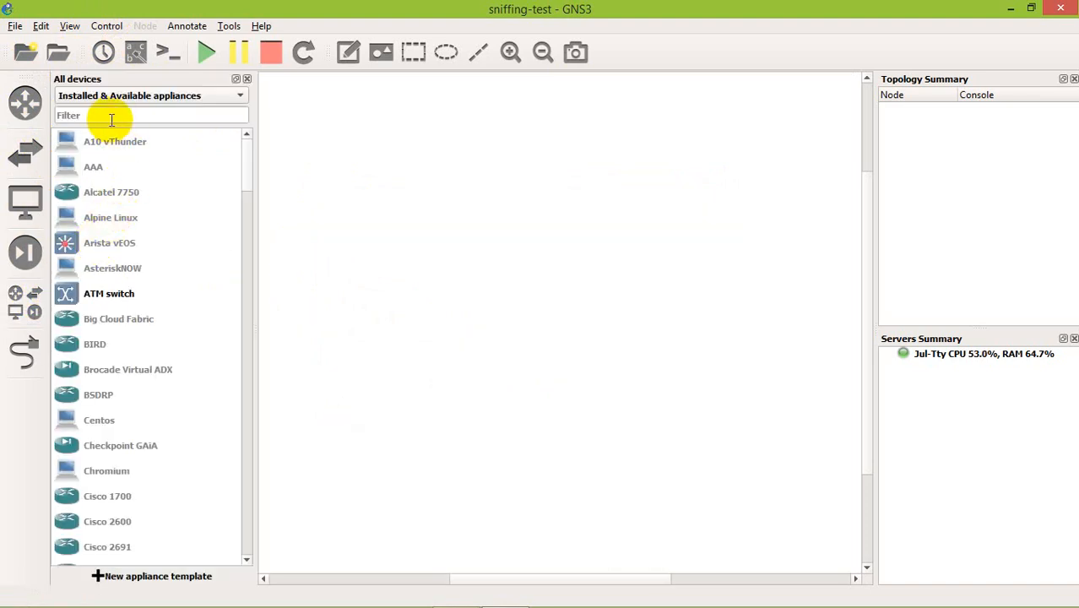
Filter the devices by "PC", place one PC and one PC 2 in the workspace, and close the device list.
{"action": "left_click", "coordinate": [118, 115]}
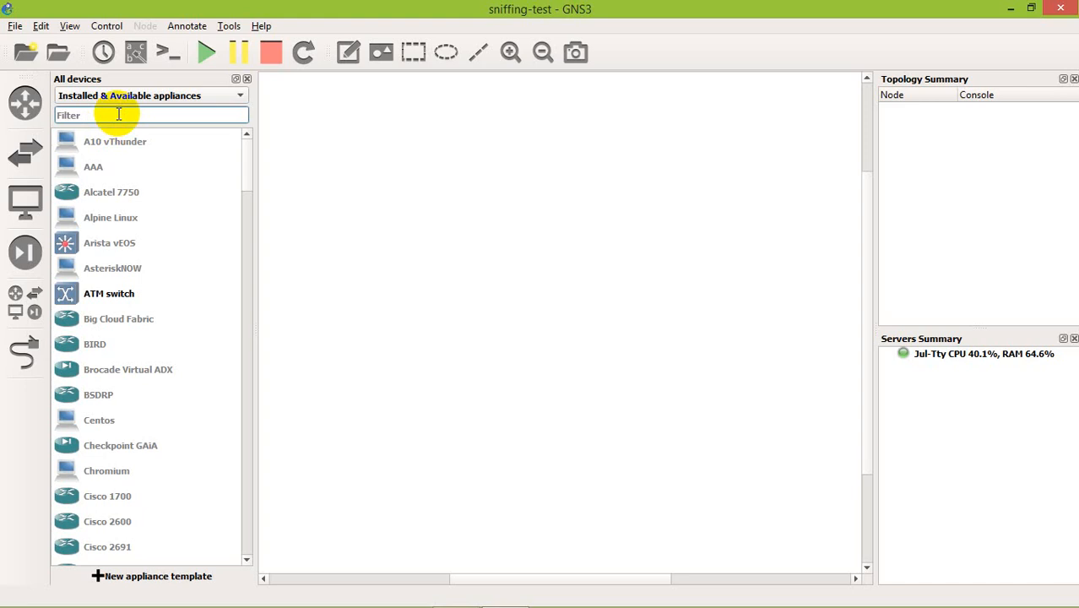
{"action": "type", "text": "PC"}
{"action": "left_click_drag", "start_coordinate": [89, 140], "coordinate": [234, 176]}
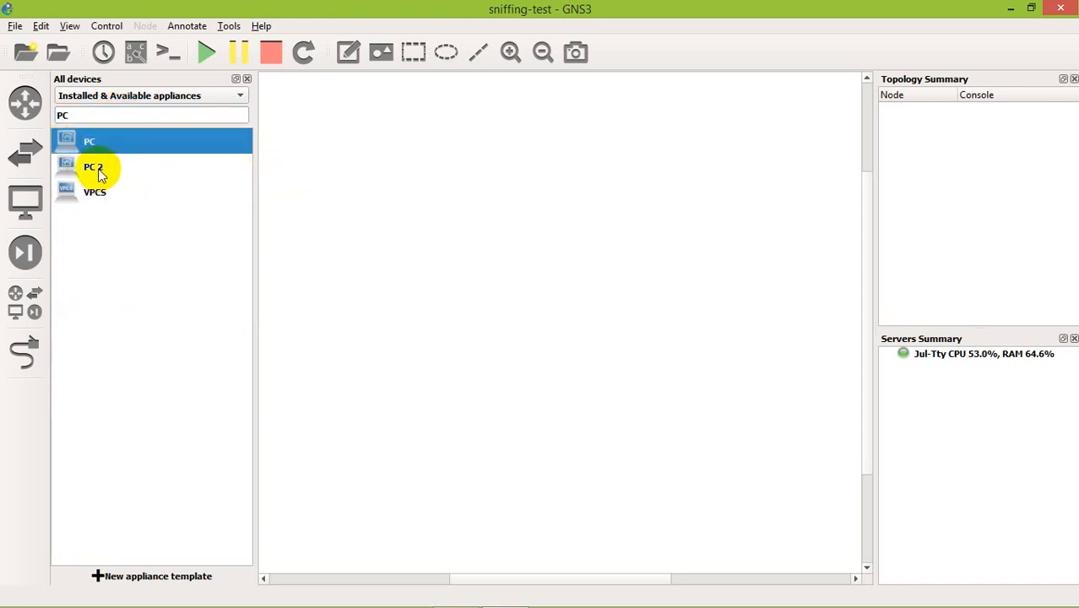
{"action": "left_click_drag", "start_coordinate": [100, 172], "coordinate": [650, 205]}
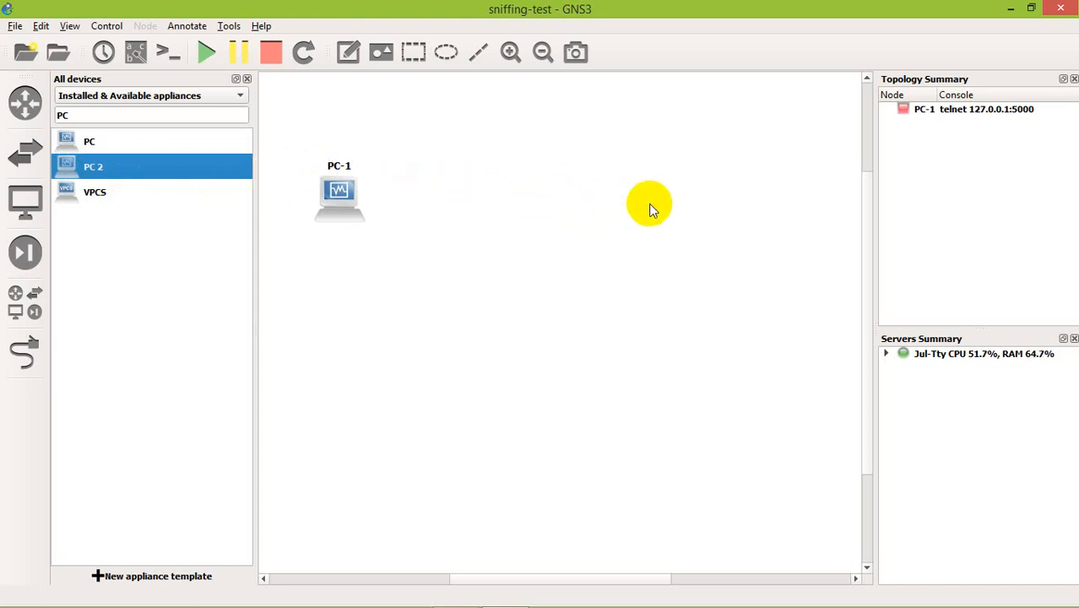
{"action": "left_click", "coordinate": [248, 79]}
Link PC-1 directly to PC2-1 with a cable and leave link mode.
{"action": "left_click", "coordinate": [24, 353]}
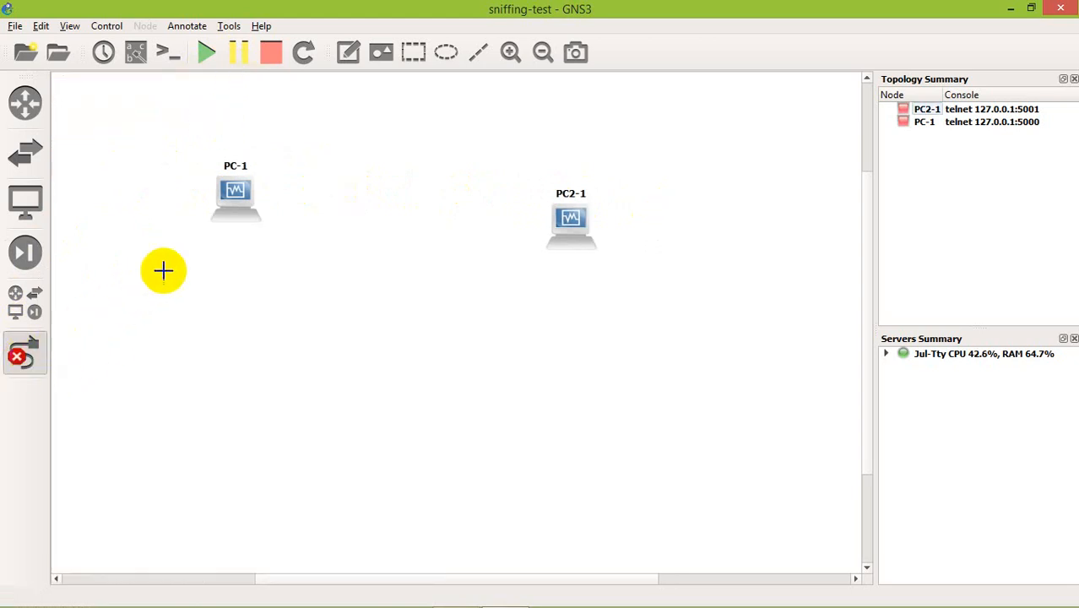
{"action": "left_click", "coordinate": [235, 191]}
{"action": "left_click", "coordinate": [258, 207]}
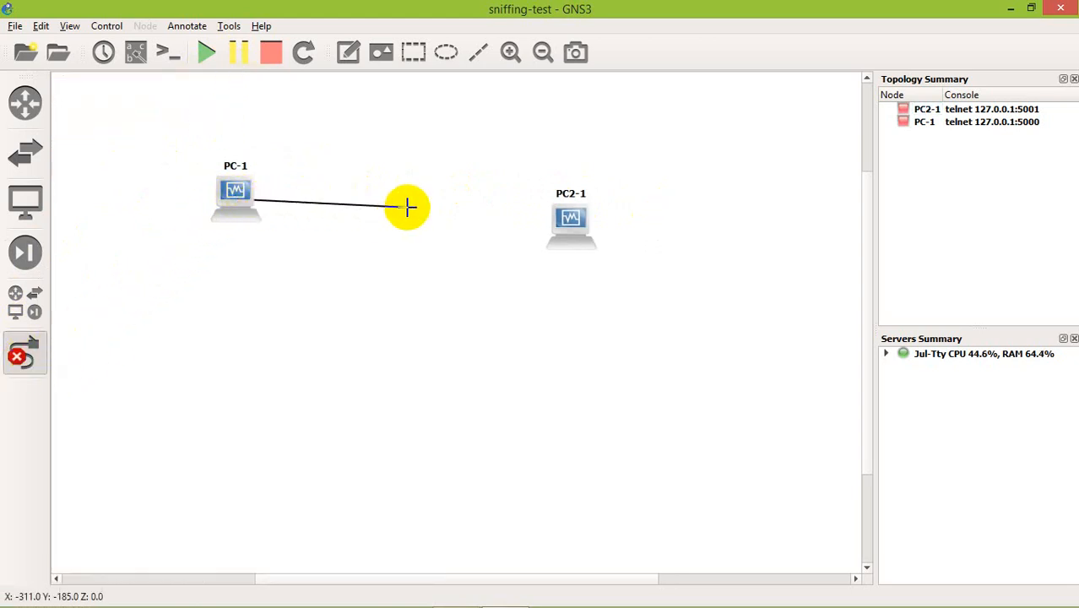
{"action": "left_click", "coordinate": [578, 218]}
{"action": "left_click", "coordinate": [602, 228]}
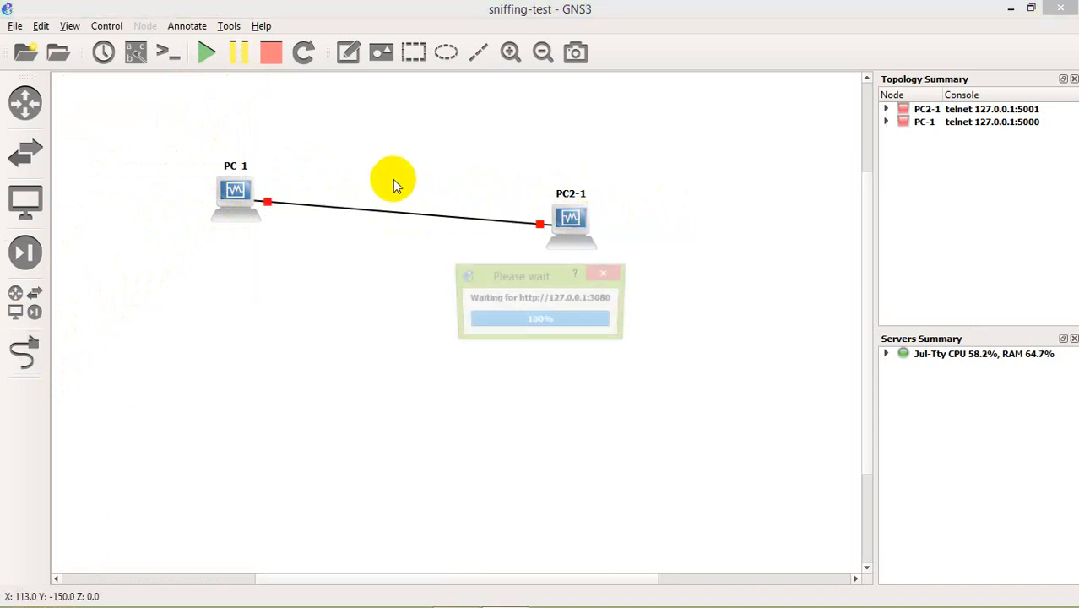
{"action": "key", "text": "Escape"}
Start PC-1 and PC2-1 together and bring both of their VirtualBox windows to the front.
{"action": "left_click_drag", "start_coordinate": [189, 162], "coordinate": [598, 291]}
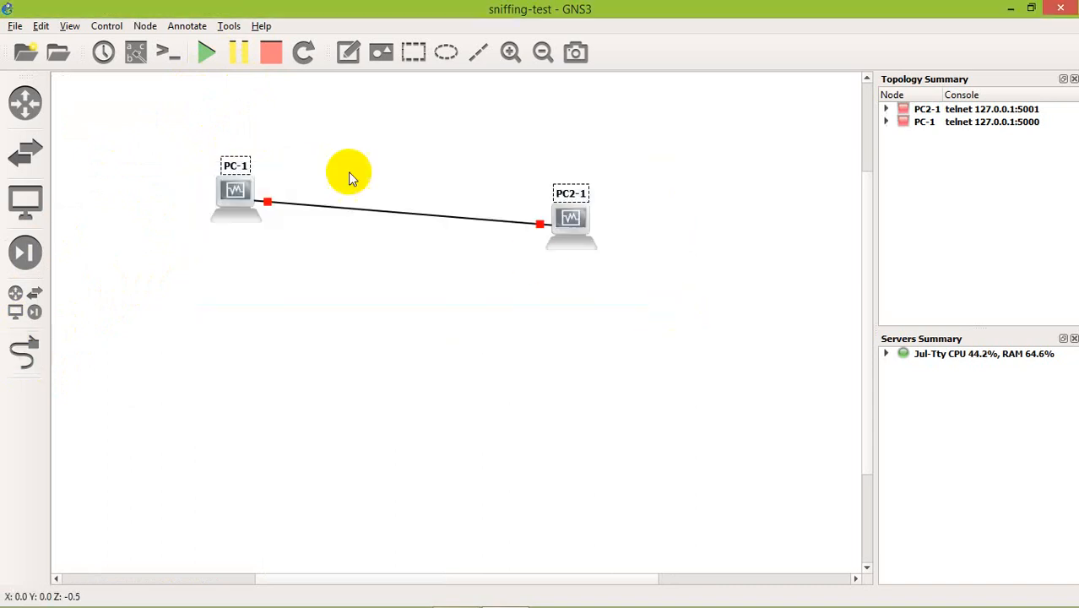
{"action": "left_click", "coordinate": [205, 55]}
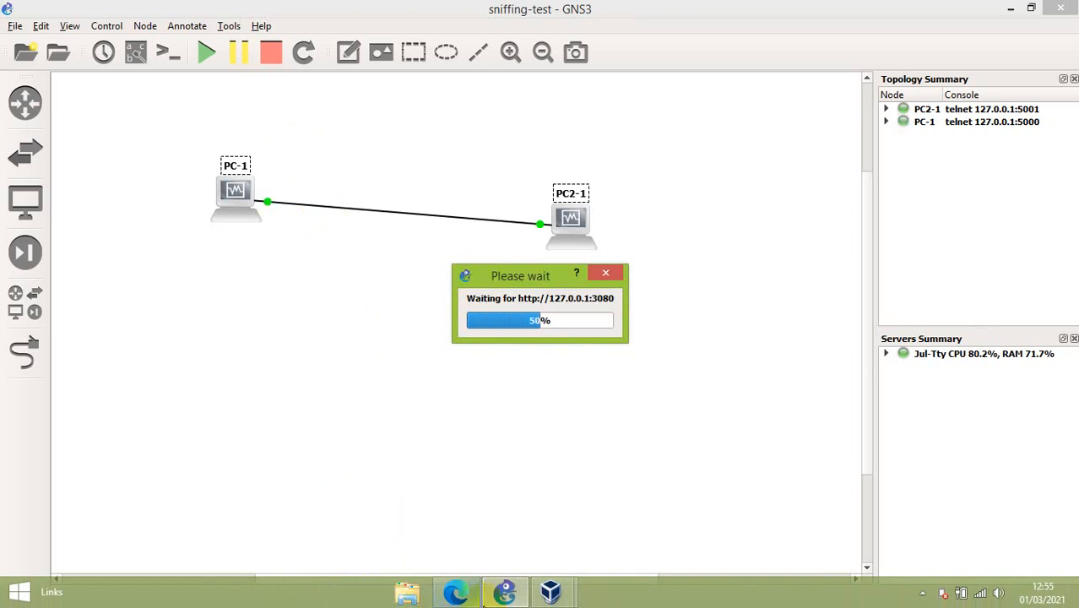
{"action": "mouse_move", "coordinate": [556, 601]}
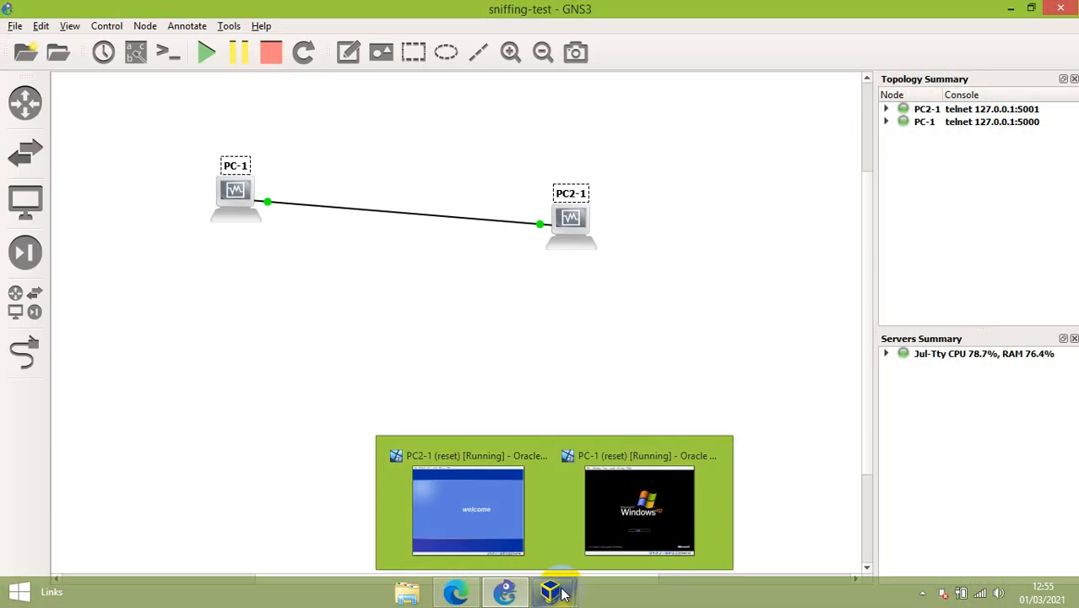
{"action": "left_click", "coordinate": [468, 517]}
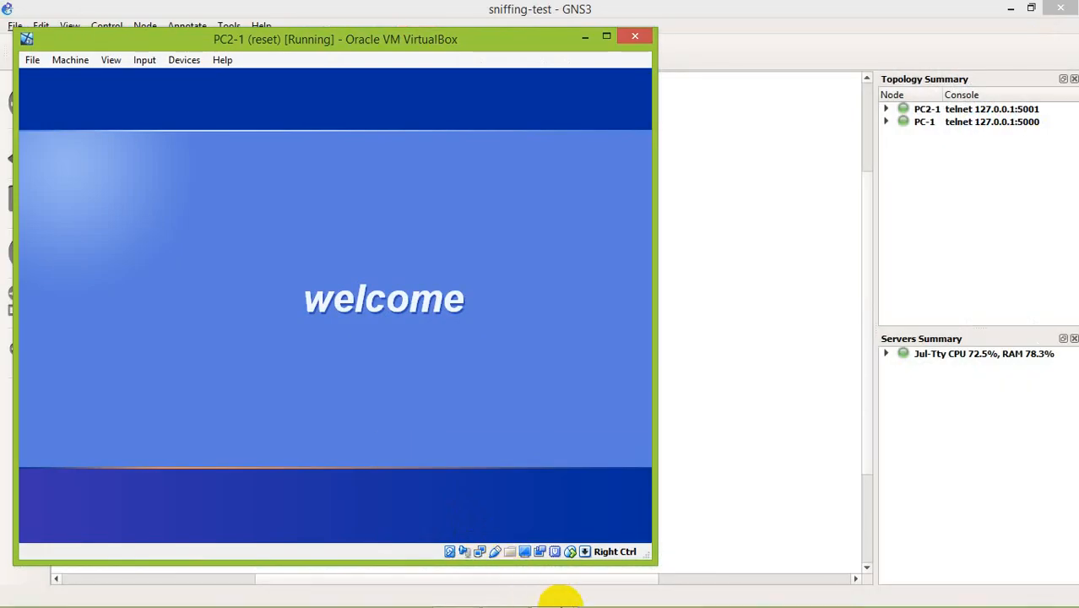
{"action": "mouse_move", "coordinate": [567, 595]}
{"action": "left_click", "coordinate": [621, 511]}
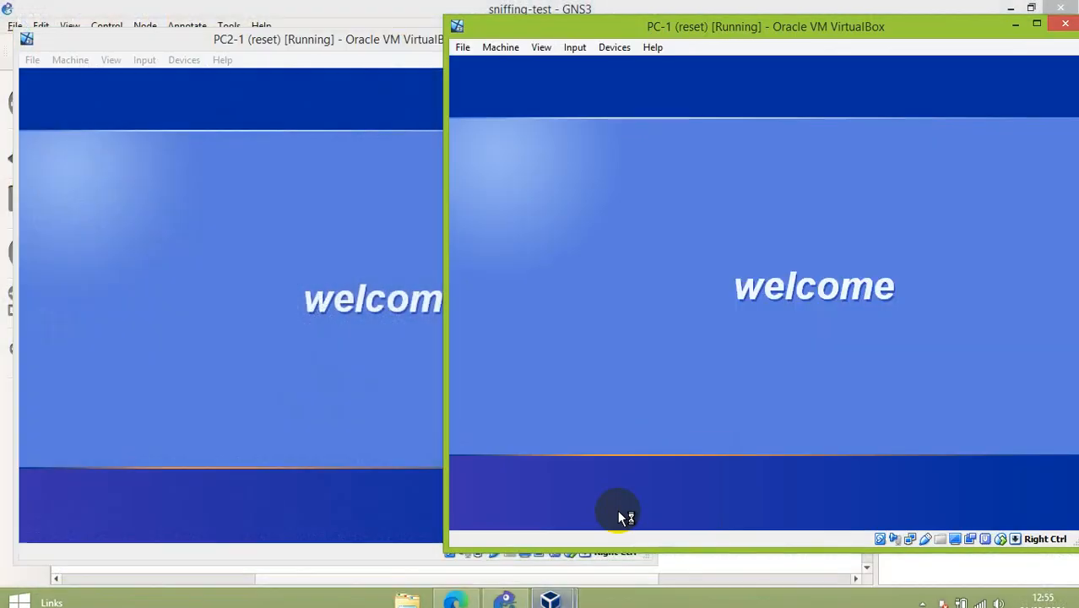
Arrange the PC-1 and PC2-1 virtual machine windows side by side.
{"action": "left_click_drag", "start_coordinate": [707, 29], "coordinate": [766, 72]}
{"action": "left_click", "coordinate": [449, 61]}
{"action": "left_click_drag", "start_coordinate": [448, 60], "coordinate": [438, 51]}
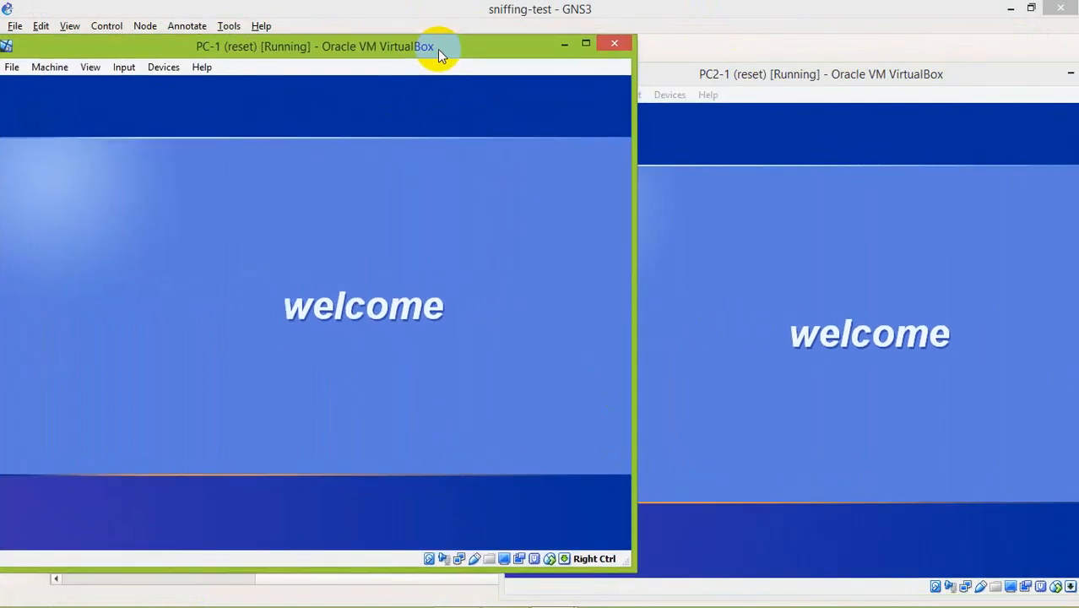
{"action": "left_click", "coordinate": [693, 74]}
{"action": "left_click_drag", "start_coordinate": [692, 72], "coordinate": [693, 53]}
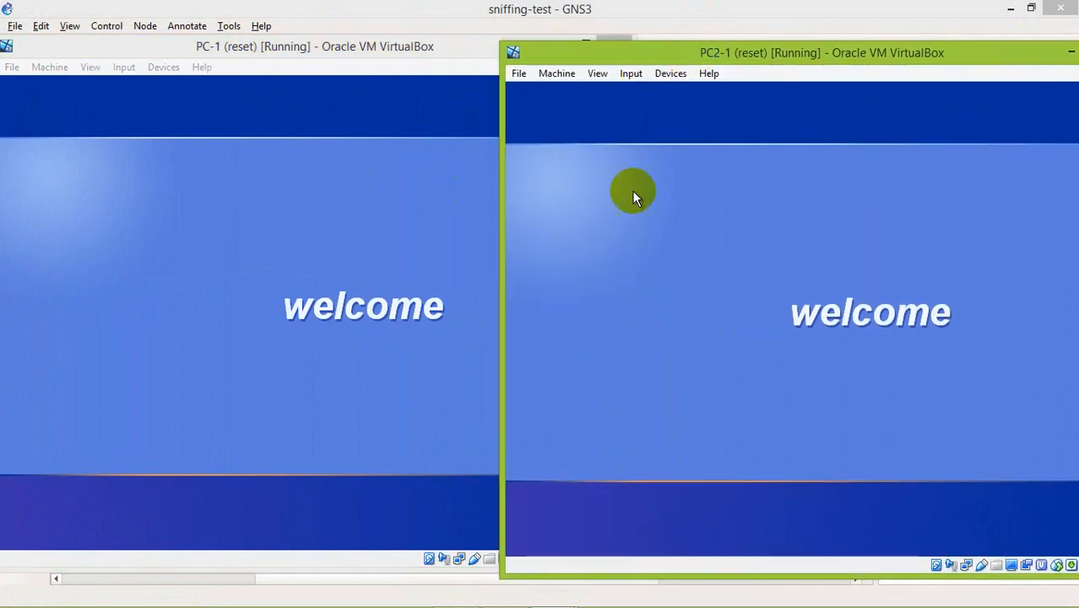
{"action": "left_click", "coordinate": [735, 60]}
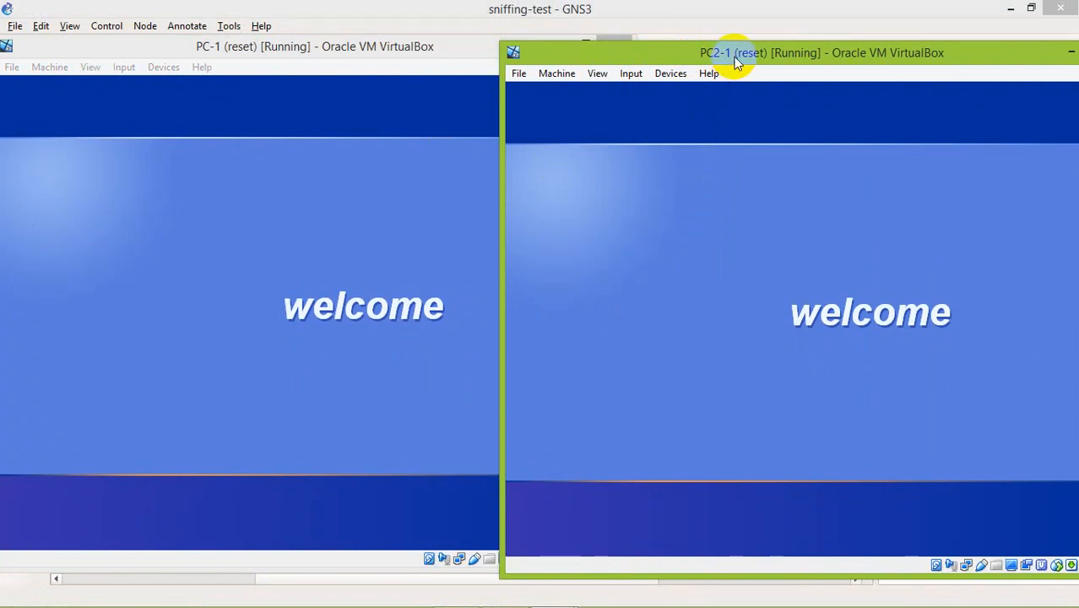
{"action": "left_click_drag", "start_coordinate": [728, 53], "coordinate": [728, 48]}
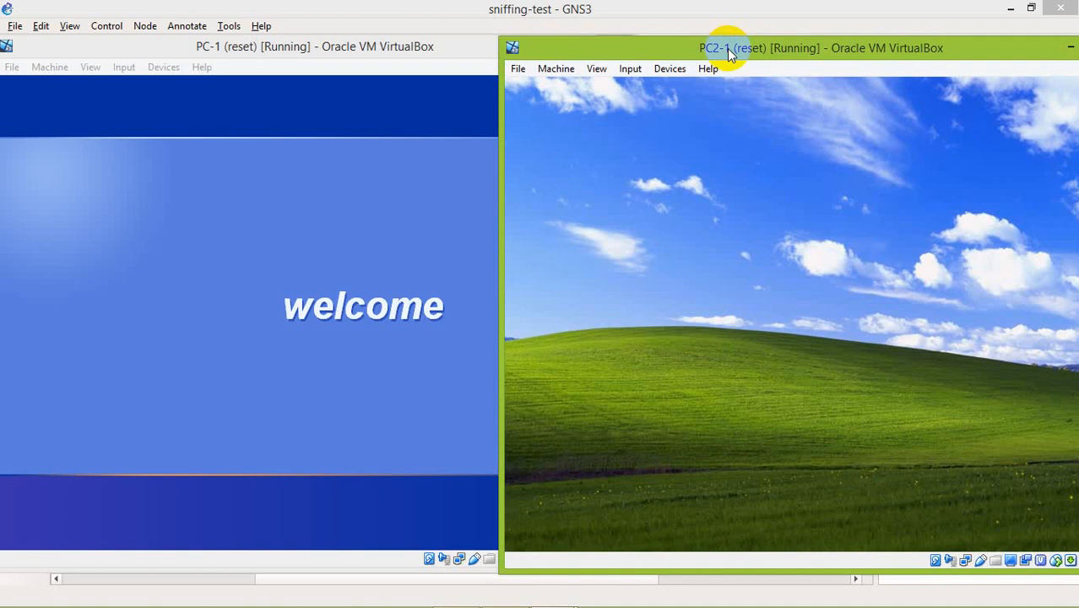
{"action": "left_click_drag", "start_coordinate": [727, 48], "coordinate": [733, 50]}
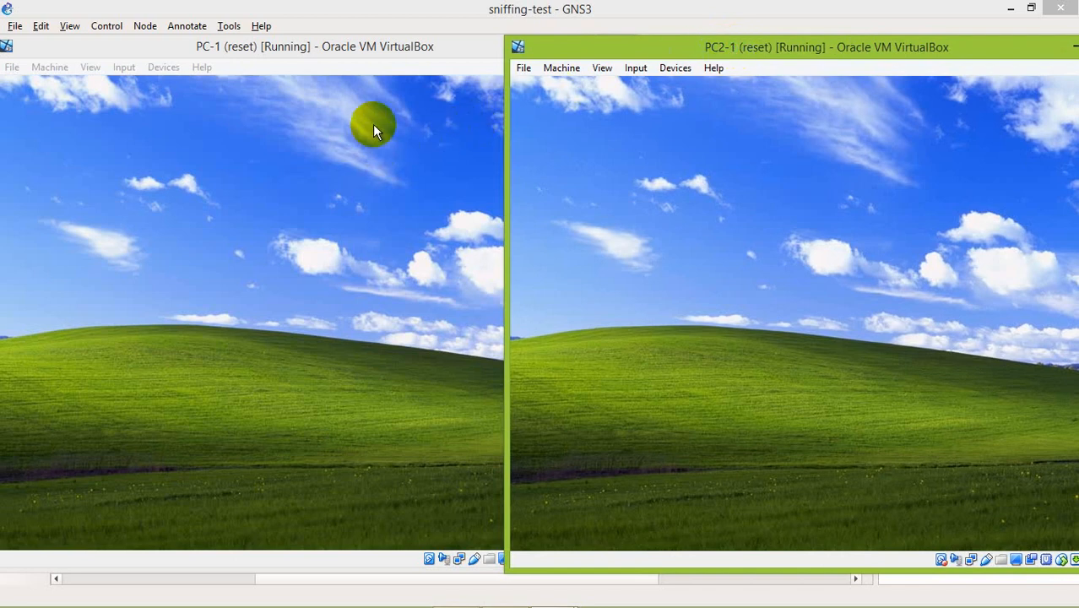
Reposition the PC-1 window so its whole desktop fits on screen beside PC2-1.
{"action": "left_click", "coordinate": [372, 124]}
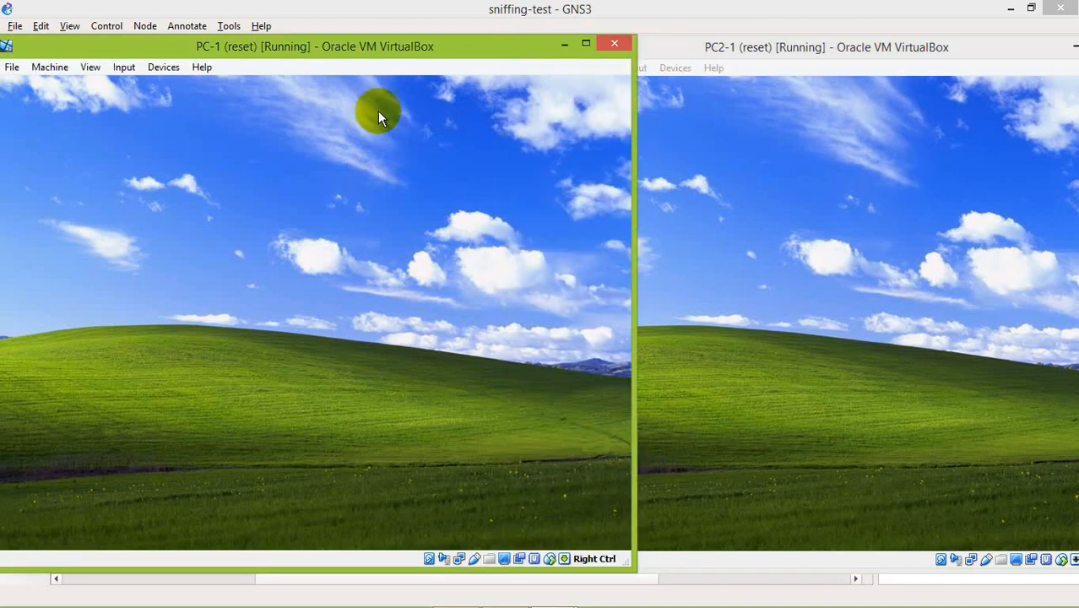
{"action": "left_click_drag", "start_coordinate": [385, 46], "coordinate": [394, 45]}
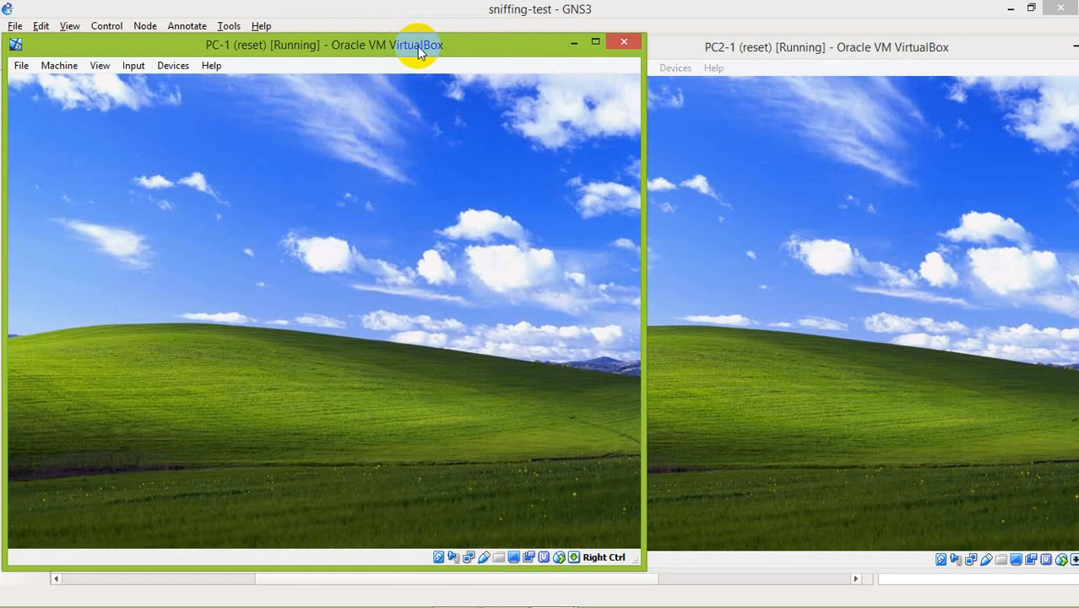
{"action": "left_click_drag", "start_coordinate": [417, 45], "coordinate": [411, 44]}
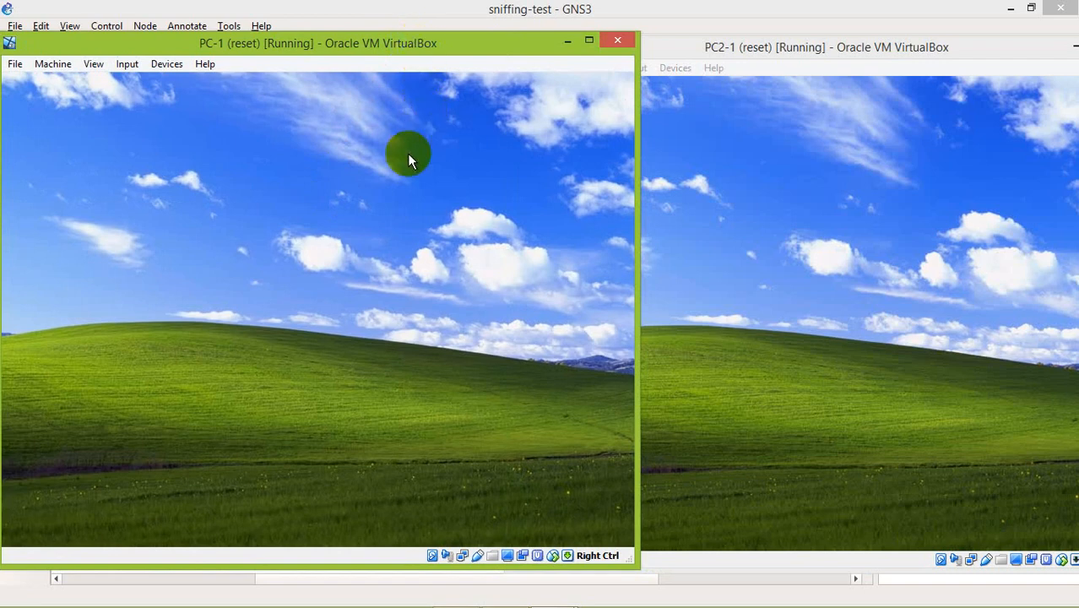
{"action": "left_click_drag", "start_coordinate": [359, 49], "coordinate": [392, 48]}
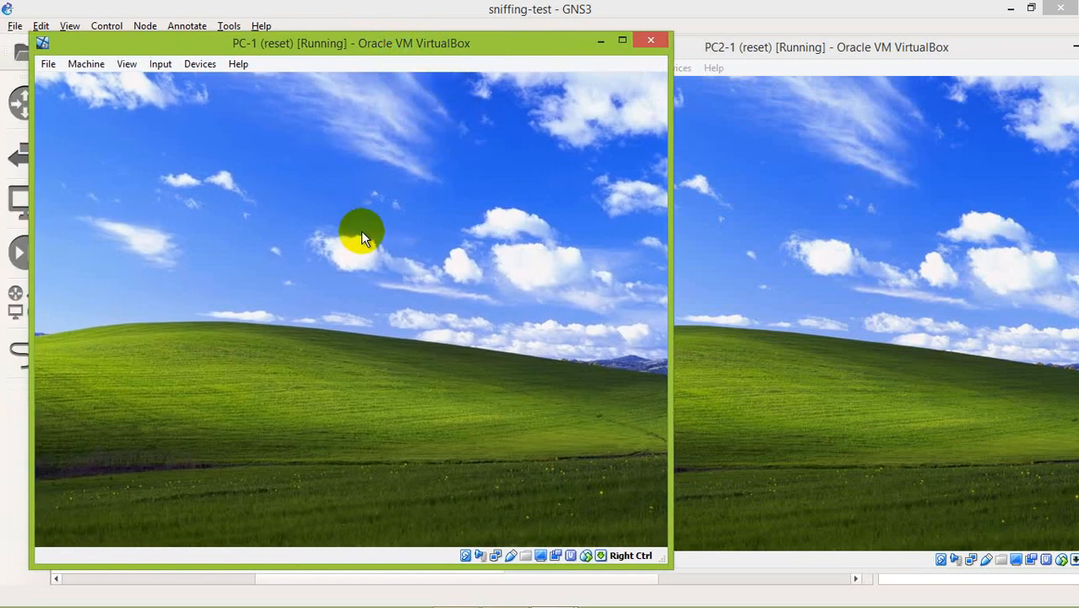
{"action": "left_click", "coordinate": [806, 329]}
{"action": "left_click", "coordinate": [372, 293]}
{"action": "left_click", "coordinate": [353, 365]}
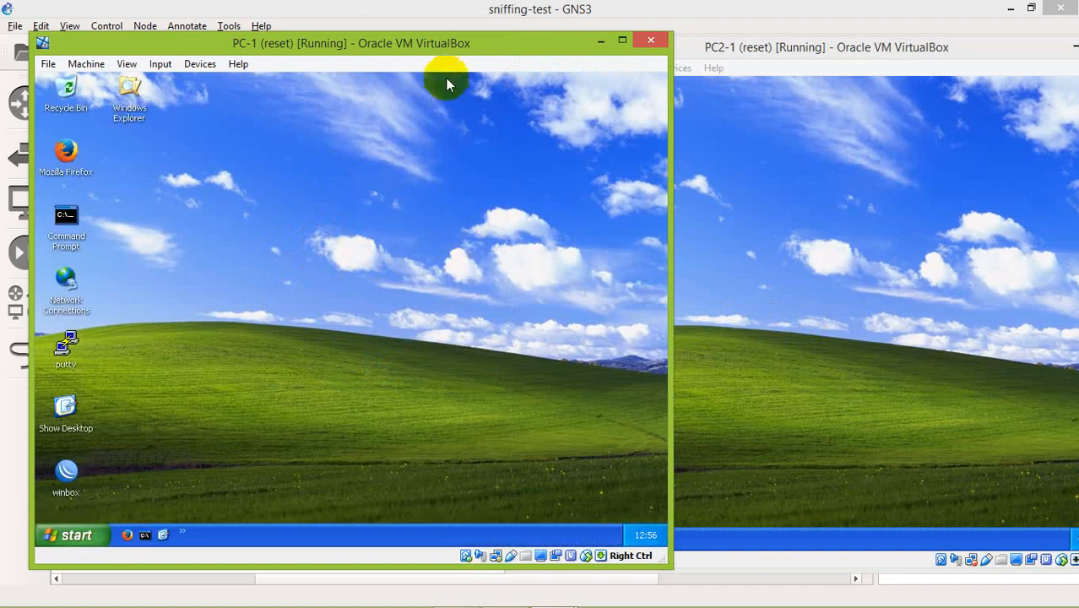
{"action": "left_click_drag", "start_coordinate": [437, 40], "coordinate": [415, 29]}
{"action": "left_click", "coordinate": [705, 279]}
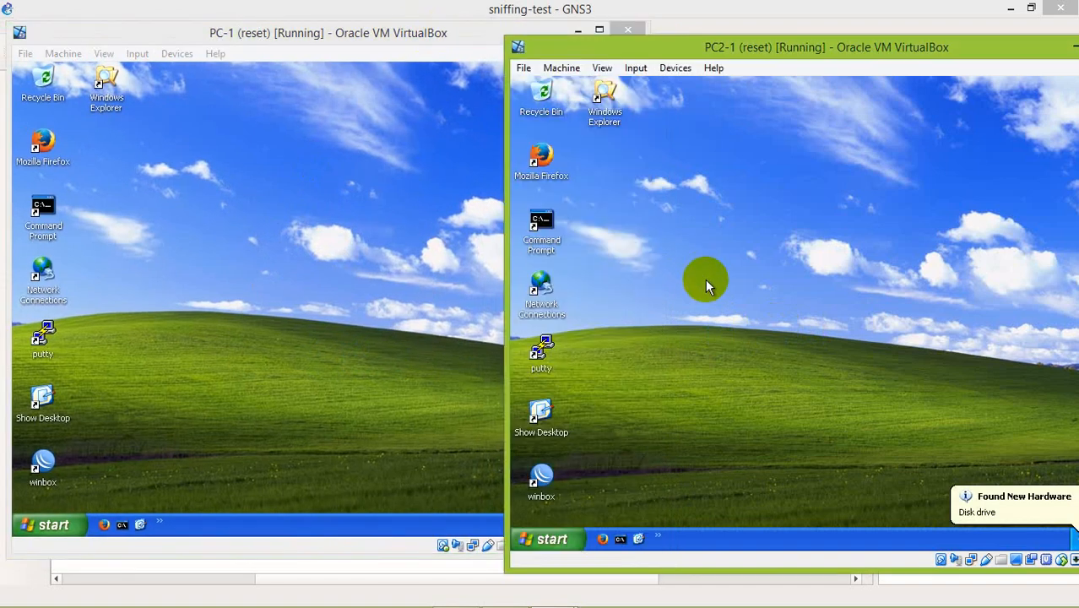
{"action": "left_click", "coordinate": [390, 292]}
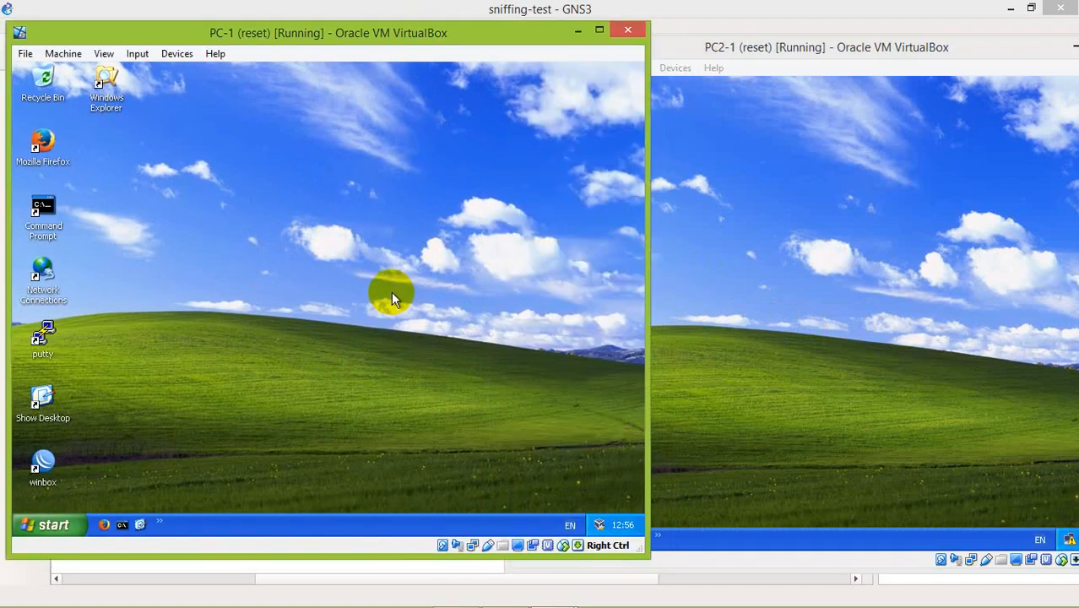
{"action": "left_click", "coordinate": [691, 299]}
Open Network Connections inside PC-1 by running ncpa.cpl.
{"action": "left_click", "coordinate": [319, 257]}
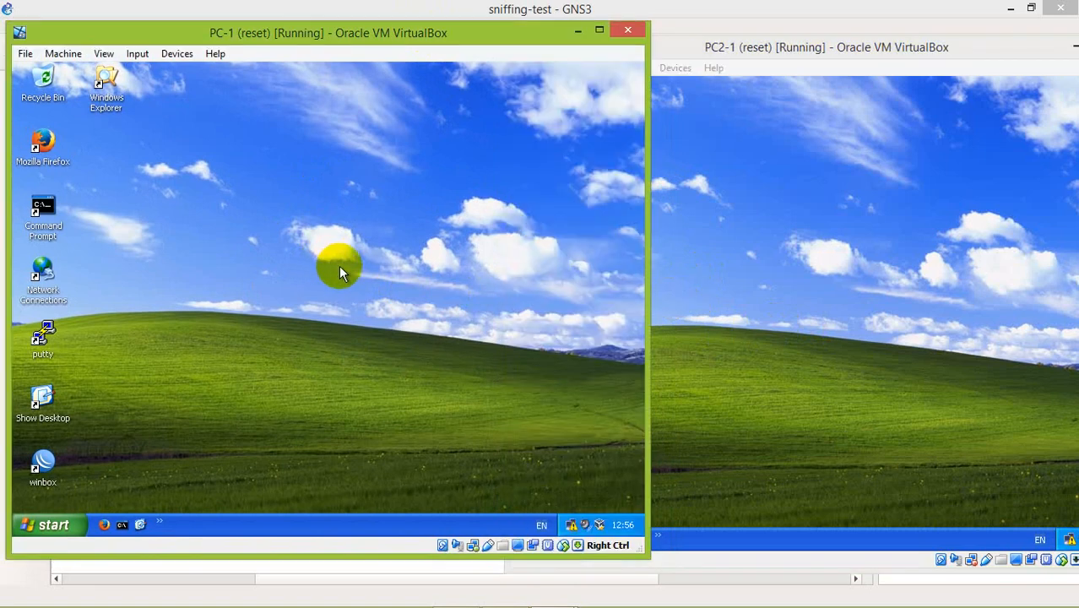
{"action": "key", "text": "super+r"}
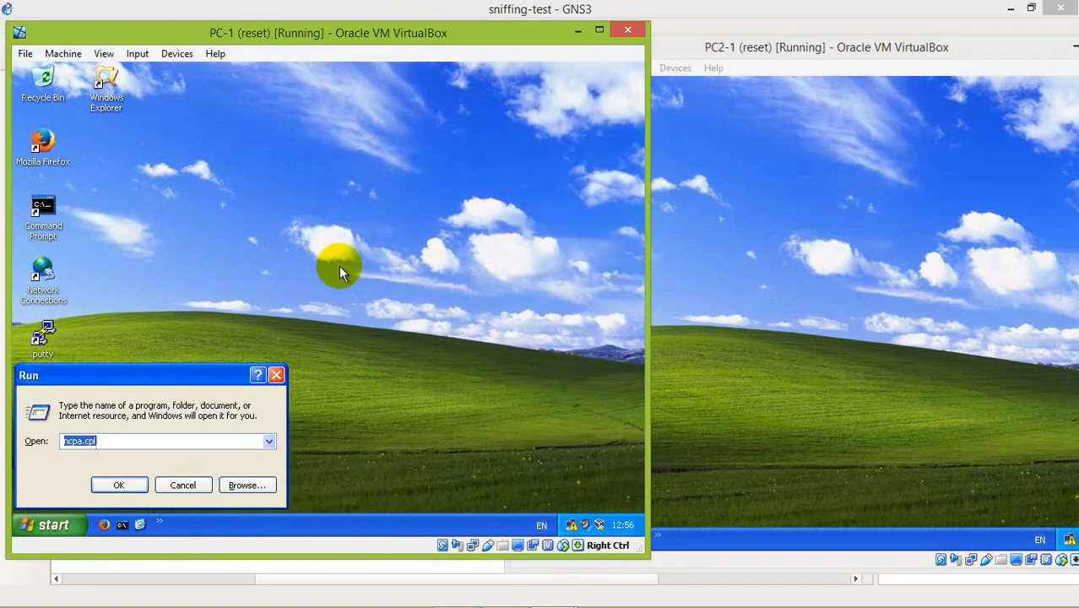
{"action": "type", "text": "ncpa"}
{"action": "key", "text": "Down"}
{"action": "key", "text": "Return"}
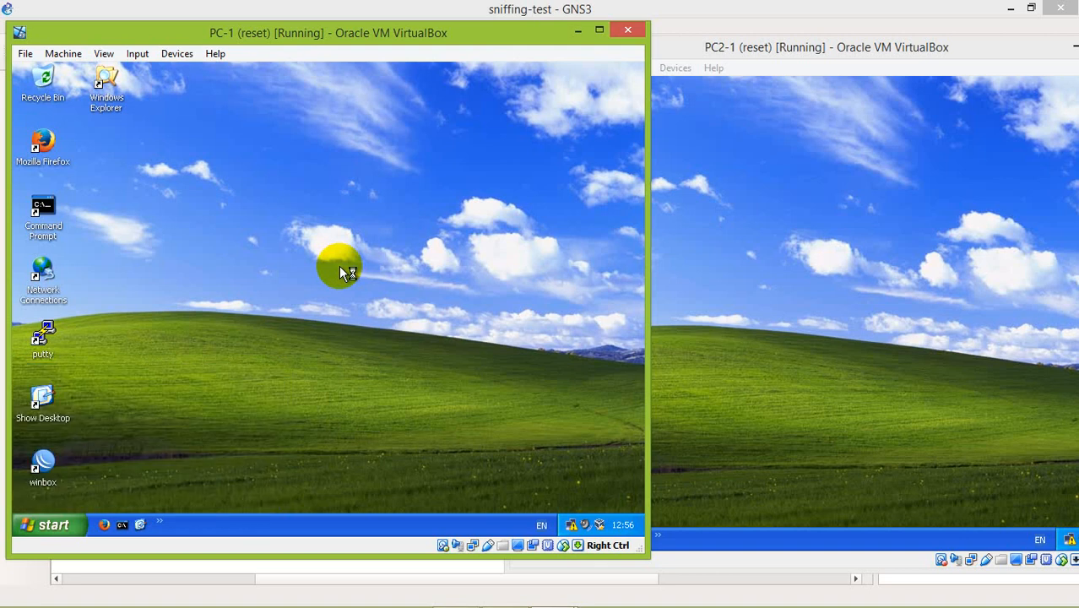
Open the TCP/IP properties of PC-1's Local Area Connection and choose to use a manually specified IP address.
{"action": "left_click", "coordinate": [338, 270]}
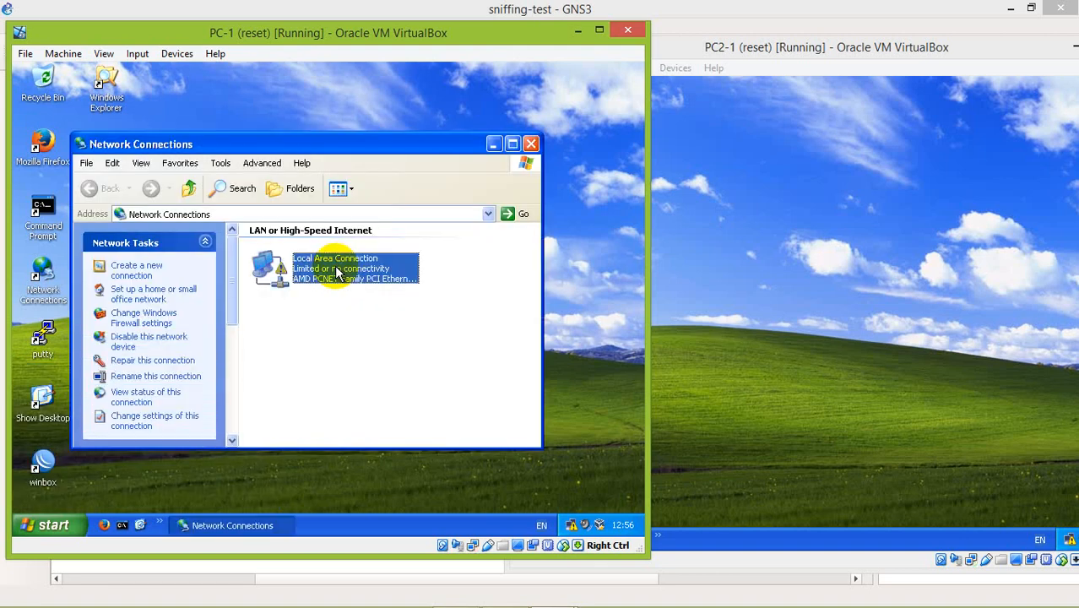
{"action": "double_click", "coordinate": [338, 270]}
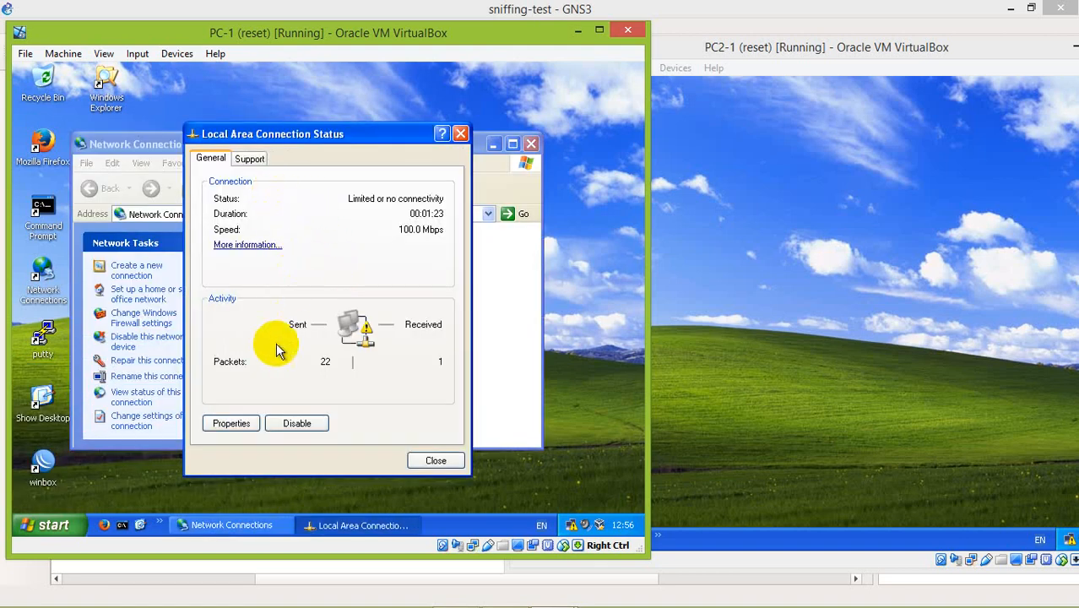
{"action": "left_click", "coordinate": [240, 423]}
{"action": "double_click", "coordinate": [153, 249]}
{"action": "left_click", "coordinate": [193, 270]}
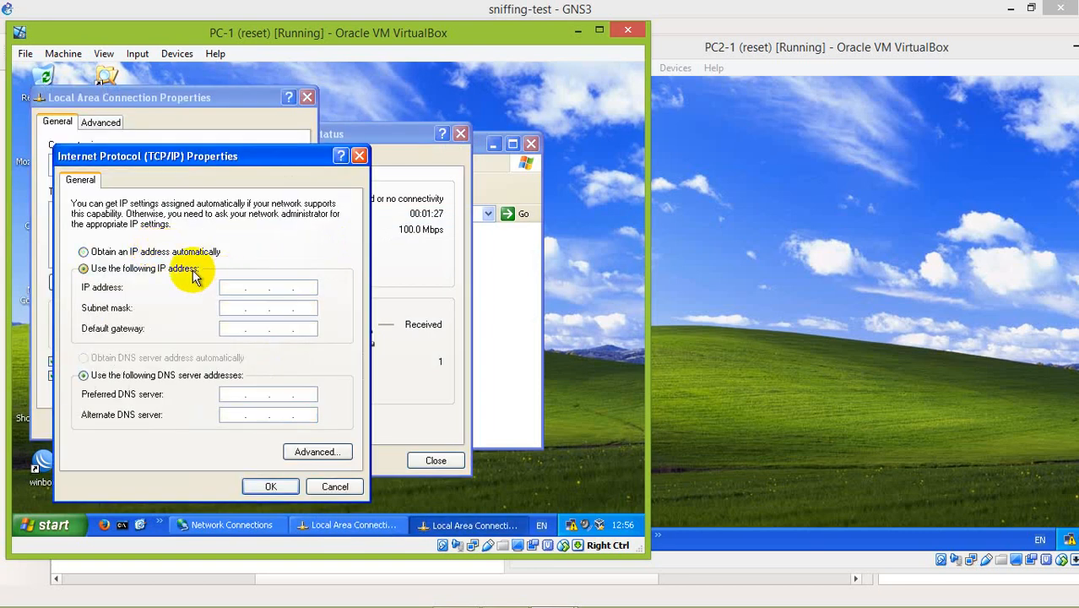
Enter a static IP address beginning with 192.168.1 for PC-1 and apply the connection settings.
{"action": "left_click", "coordinate": [232, 287]}
{"action": "type", "text": "192.168.1.1"}
{"action": "key", "text": "Tab"}
{"action": "key", "text": "Tab"}
{"action": "left_click", "coordinate": [270, 488]}
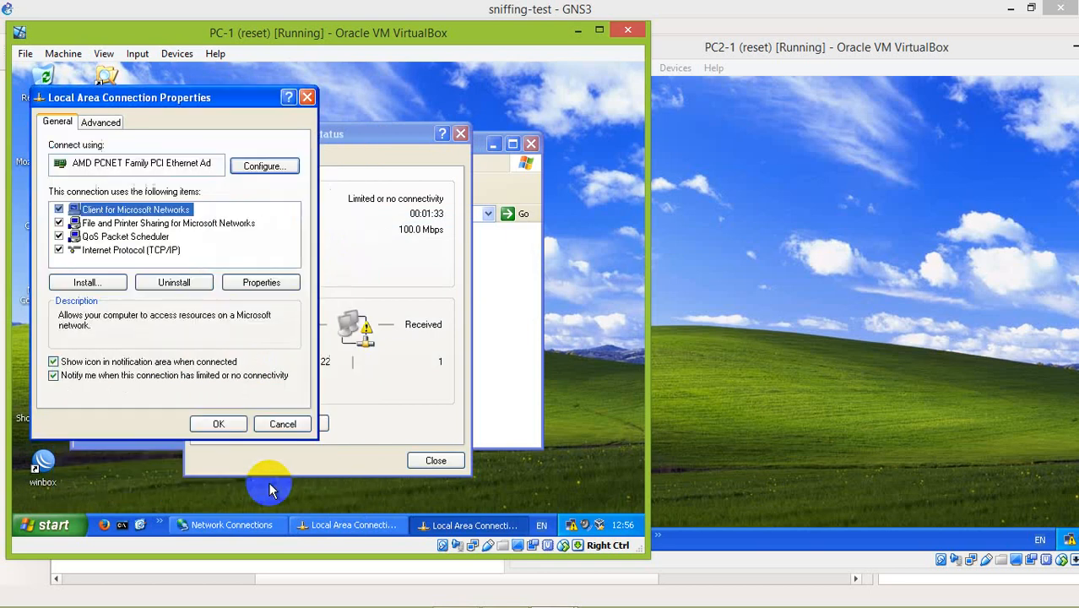
{"action": "left_click", "coordinate": [218, 424]}
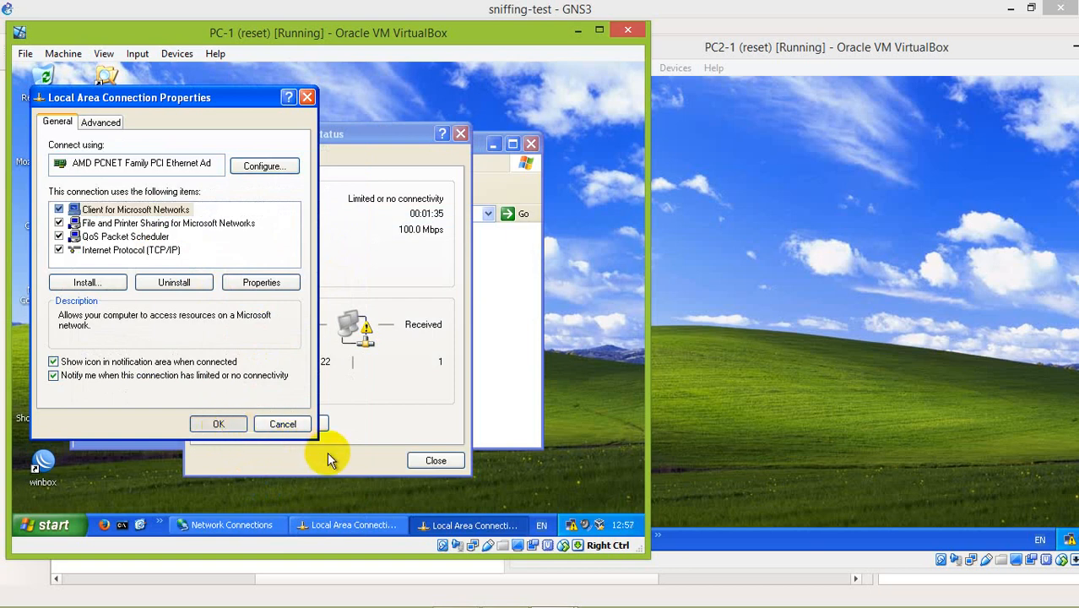
Switch to PC2-1 and open its Network Connections by running ncpa.cpl.
{"action": "left_click", "coordinate": [856, 312]}
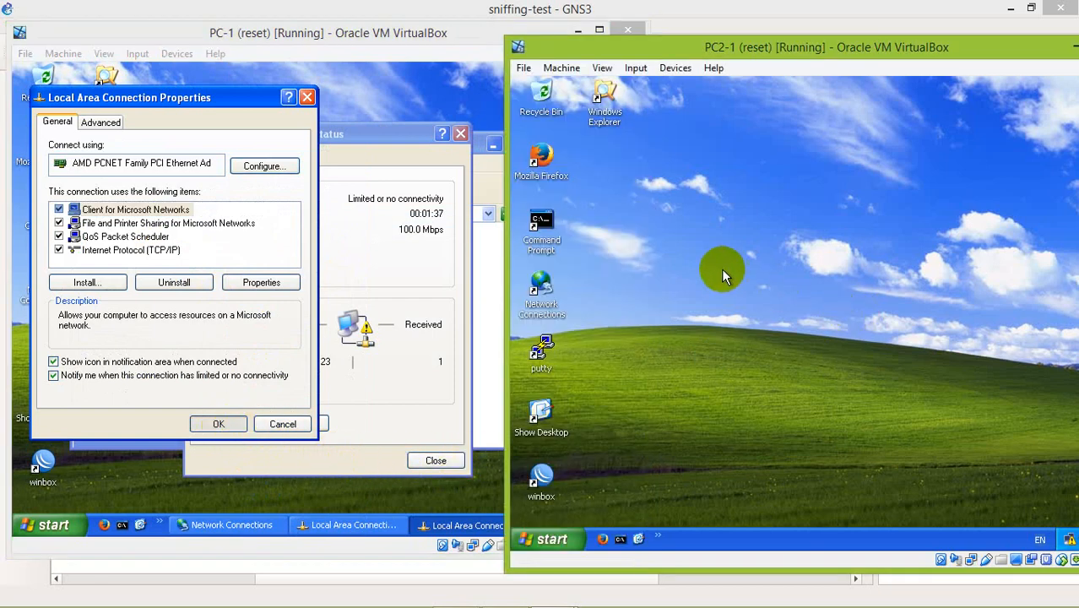
{"action": "right_click", "coordinate": [724, 270]}
{"action": "left_click", "coordinate": [845, 307]}
{"action": "key", "text": "super+r"}
{"action": "type", "text": "ncpa"}
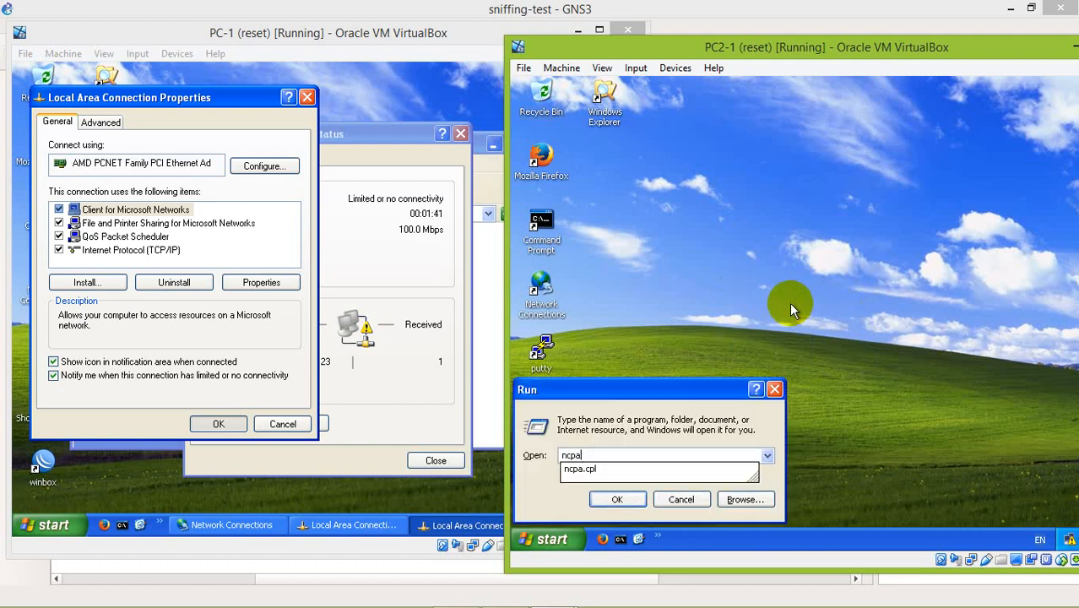
{"action": "key", "text": "Down"}
{"action": "key", "text": "Return"}
Open the TCP/IP properties of PC2-1's Local Area Connection.
{"action": "left_click", "coordinate": [788, 274]}
{"action": "right_click", "coordinate": [788, 273]}
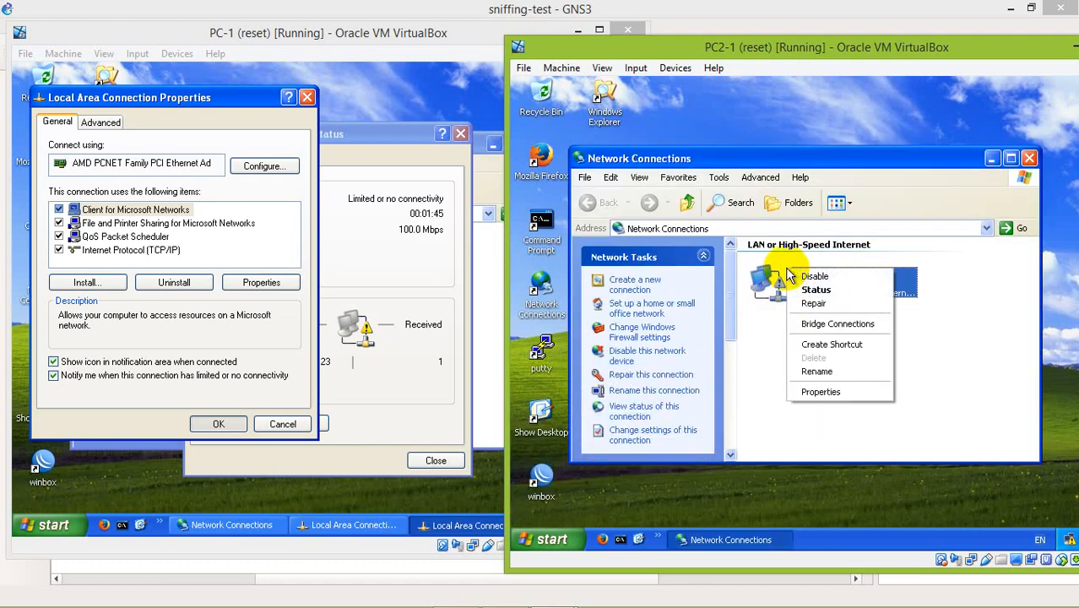
{"action": "left_click", "coordinate": [814, 392]}
{"action": "double_click", "coordinate": [654, 267]}
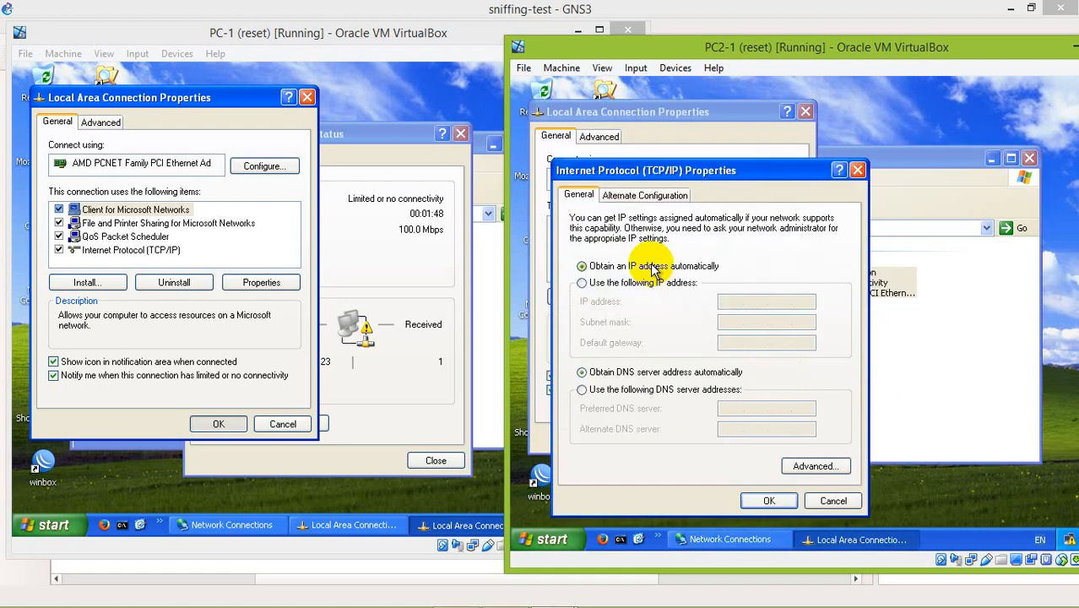
Assign PC2-1 the static IP address 192.168.1.2 with subnet mask 255.255.255.0 and apply the connection settings.
{"action": "left_click", "coordinate": [642, 284]}
{"action": "left_click", "coordinate": [726, 301]}
{"action": "type", "text": "192.168.1.2"}
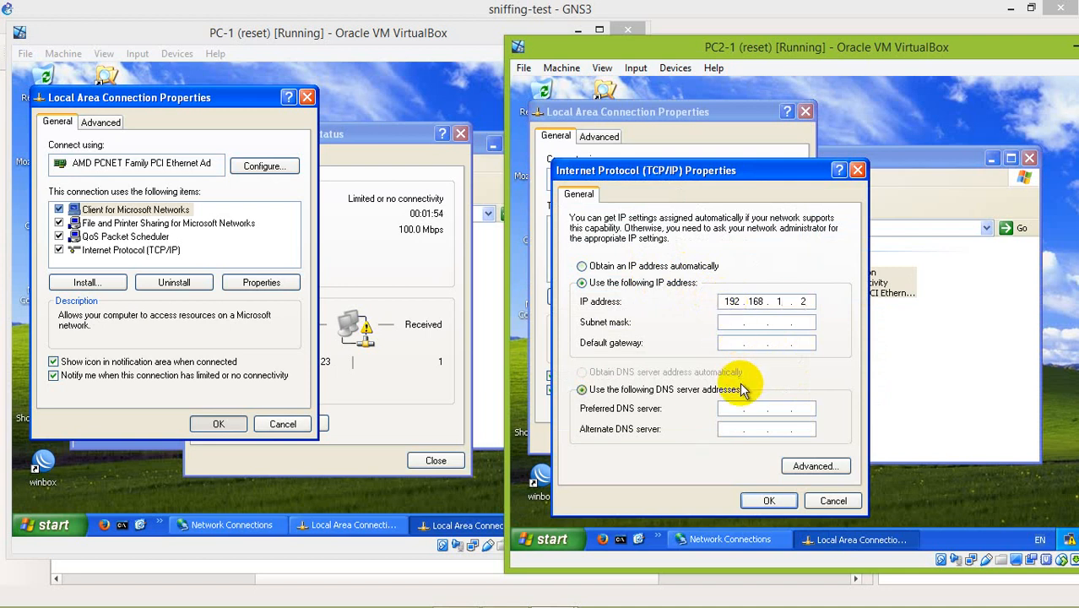
{"action": "key", "text": "Tab"}
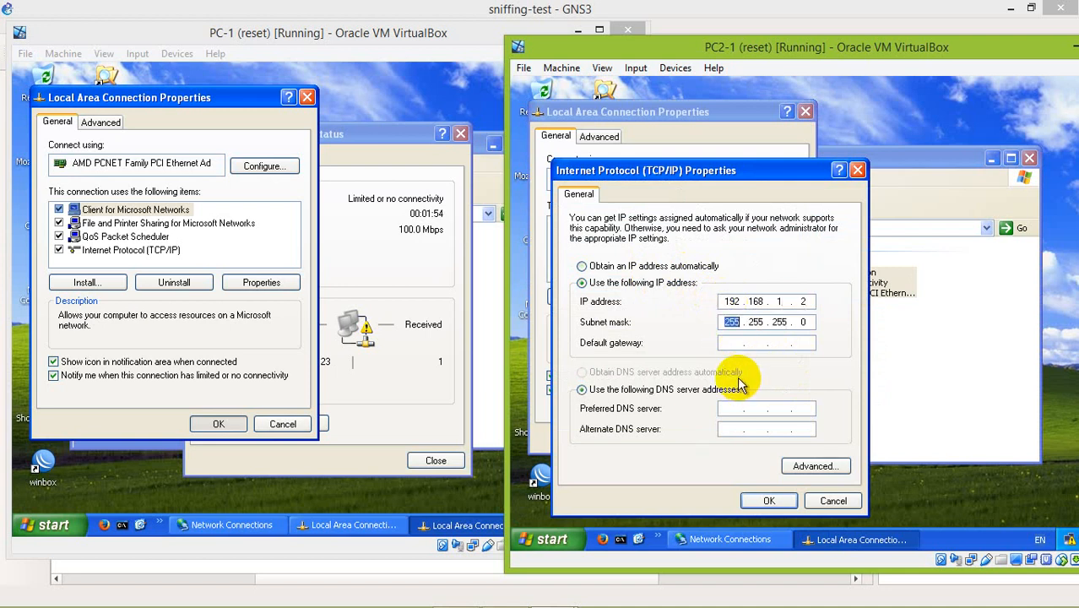
{"action": "left_click", "coordinate": [769, 504]}
{"action": "left_click", "coordinate": [716, 438]}
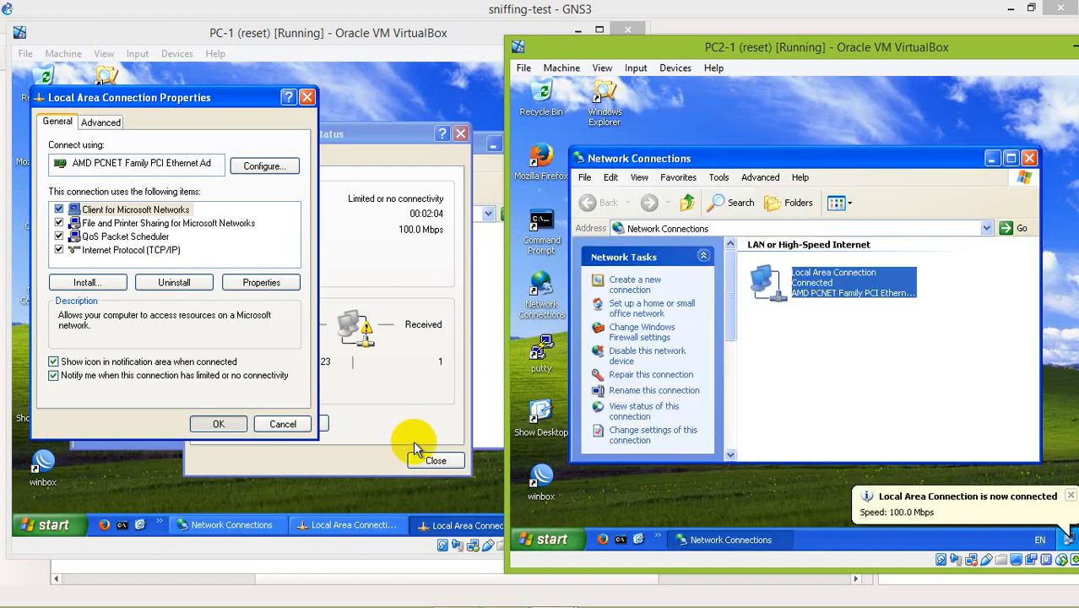
Close the open network connection windows on both PC-1 and PC2-1.
{"action": "left_click", "coordinate": [335, 225]}
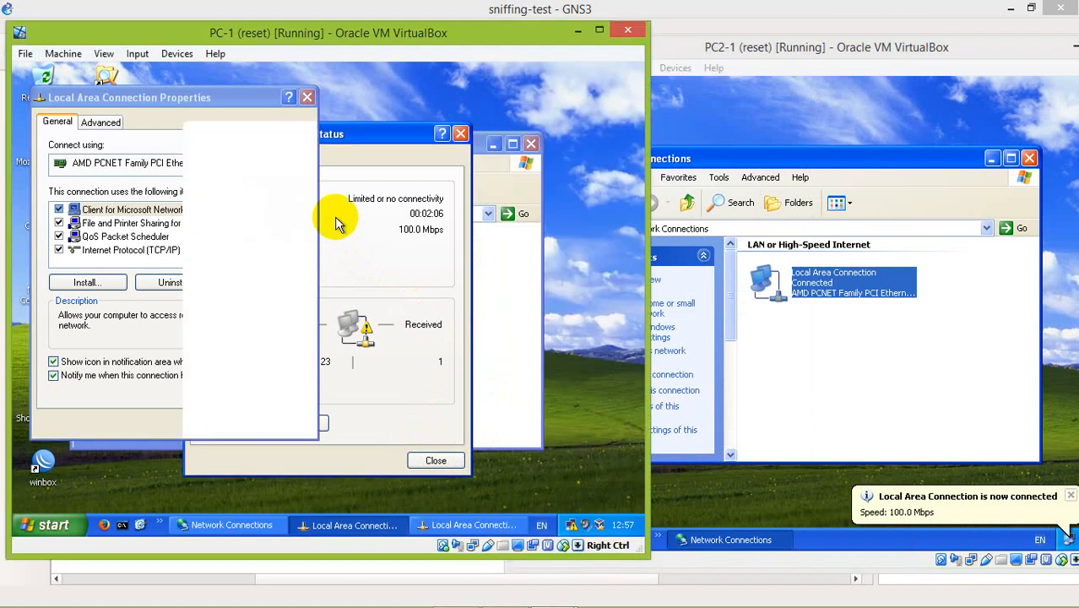
{"action": "left_click", "coordinate": [311, 100]}
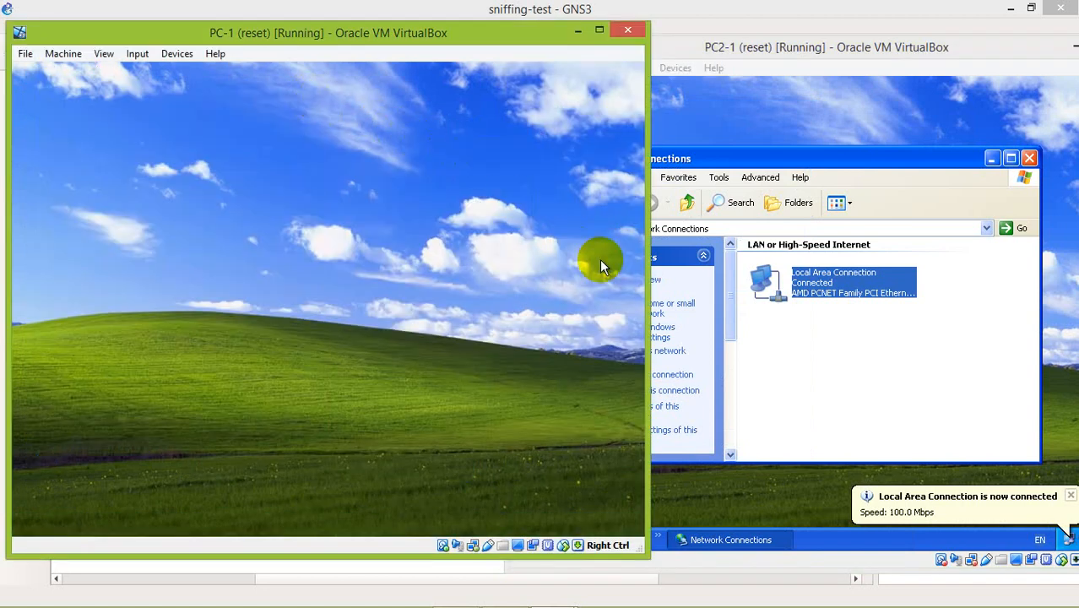
{"action": "left_click", "coordinate": [918, 257]}
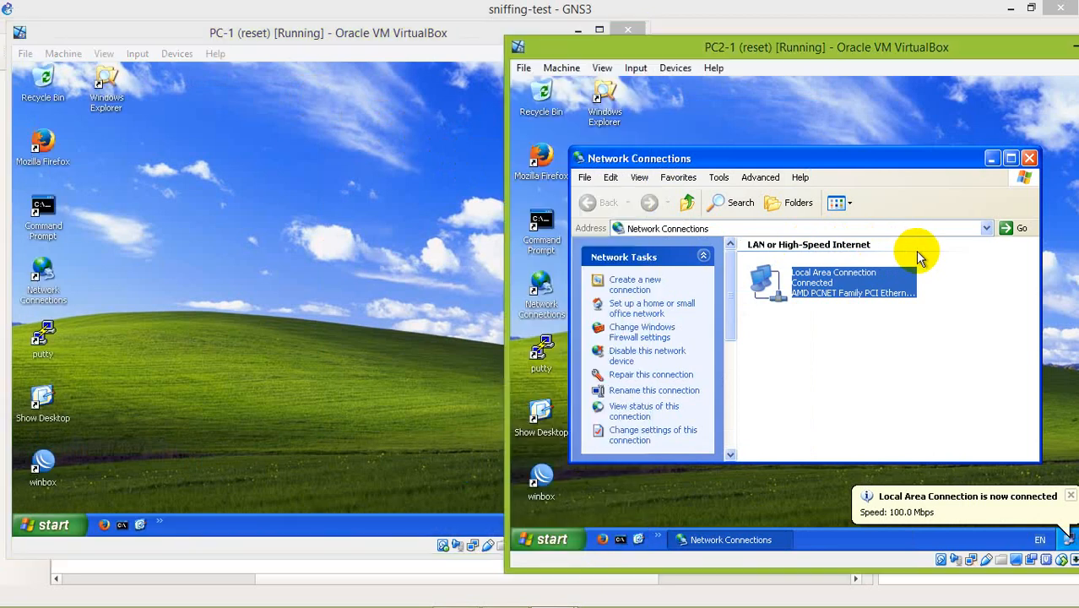
{"action": "left_click", "coordinate": [1029, 158]}
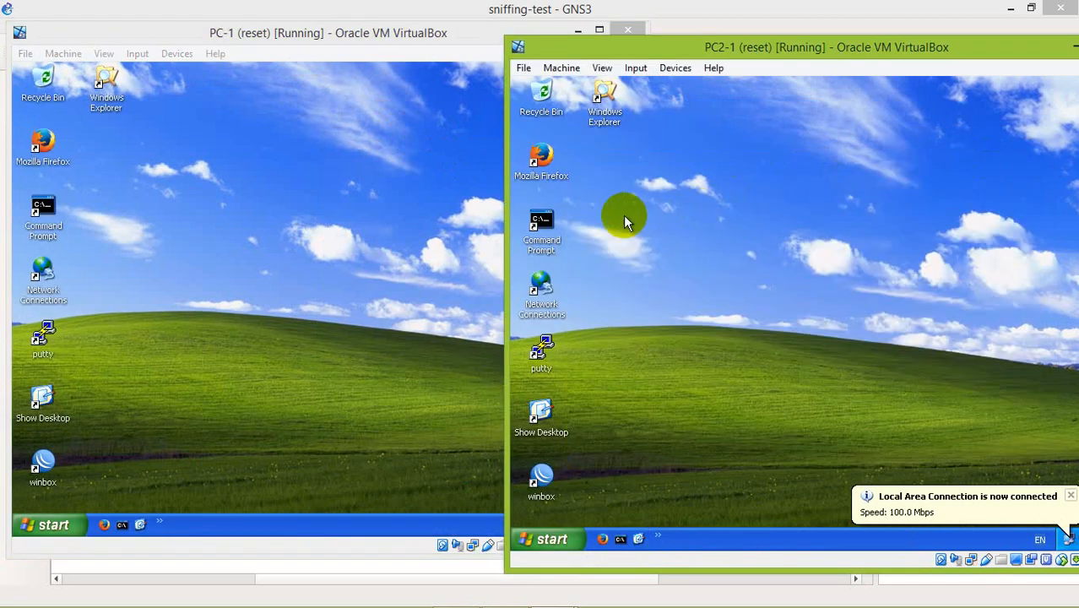
Open a Command Prompt on PC2-1 and ping PC-1 at 192.168.1.1.
{"action": "double_click", "coordinate": [544, 230]}
{"action": "type", "text": "ping 192.168.1.1"}
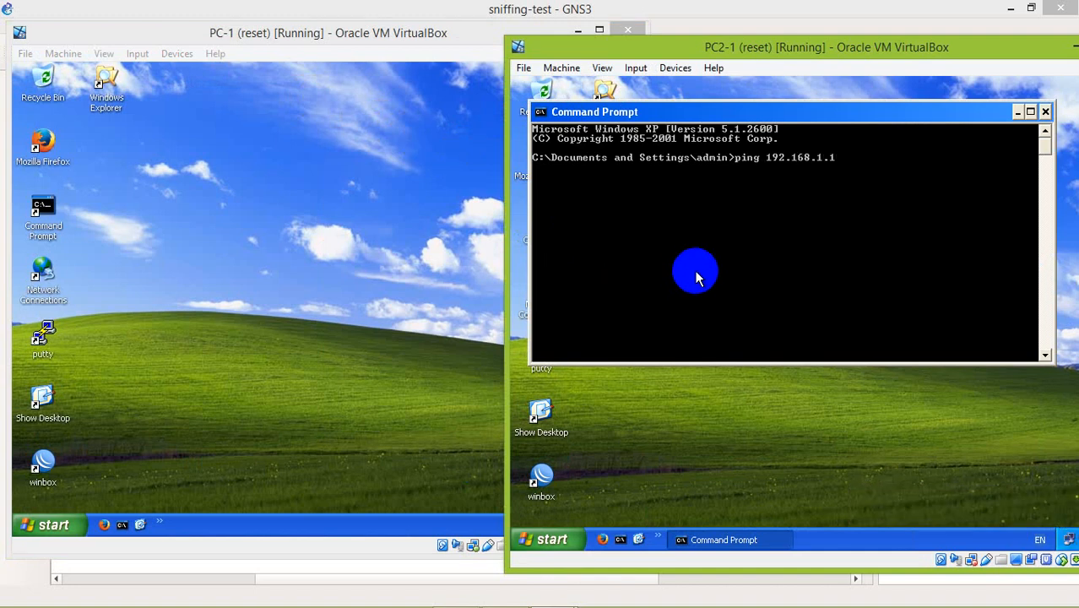
{"action": "key", "text": "Return"}
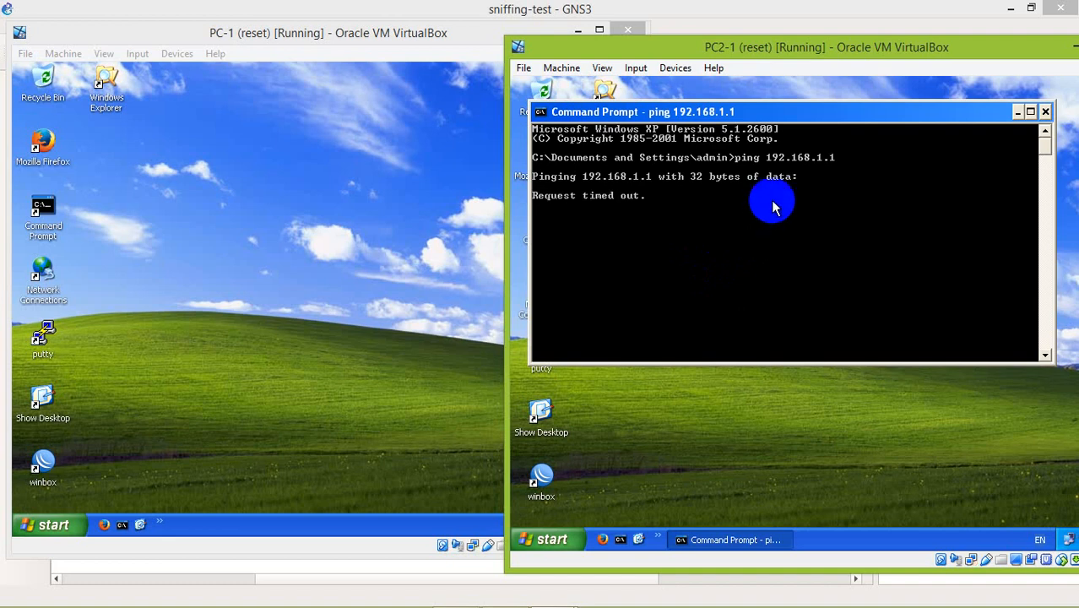
Run ncpa.cpl on PC-1 and open the properties of its Local Area Connection.
{"action": "left_click", "coordinate": [306, 273]}
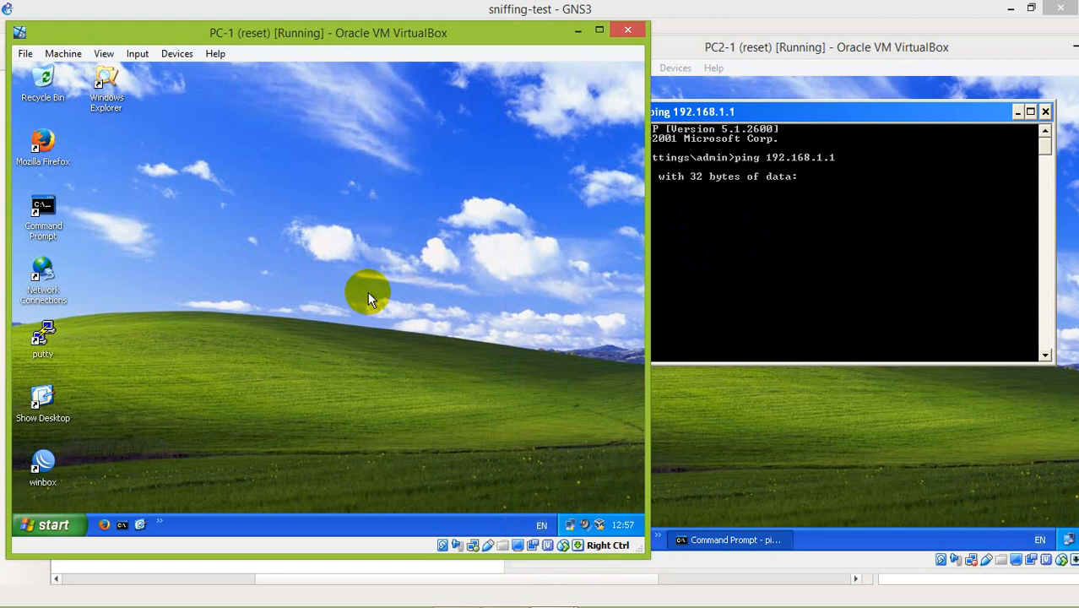
{"action": "key", "text": "super+r"}
{"action": "type", "text": "ncpa.cpl"}
{"action": "key", "text": "Return"}
{"action": "left_click", "coordinate": [319, 272]}
{"action": "right_click", "coordinate": [321, 272]}
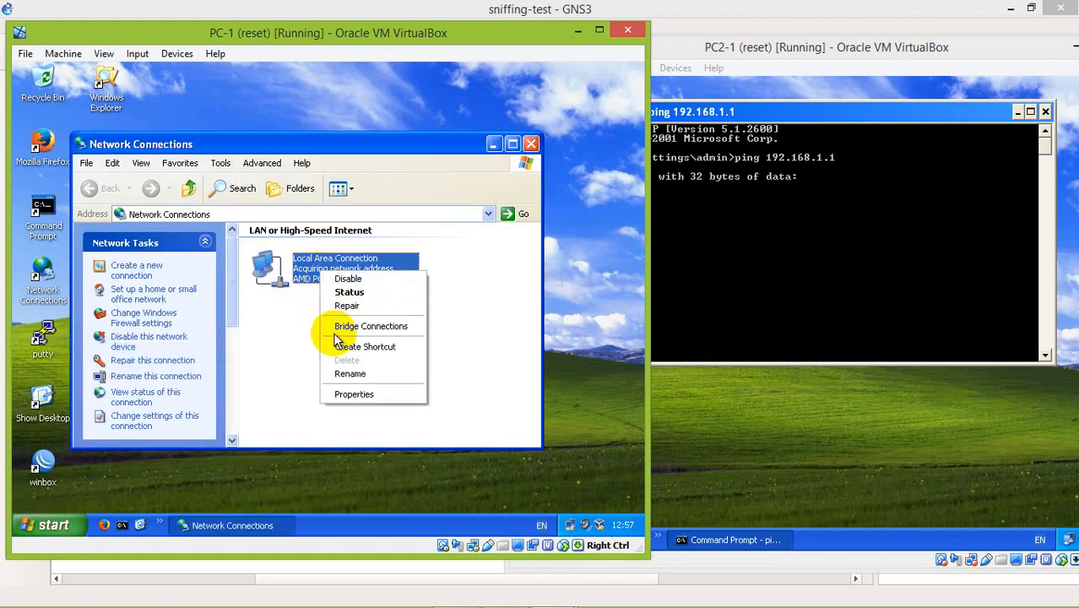
{"action": "left_click", "coordinate": [352, 394]}
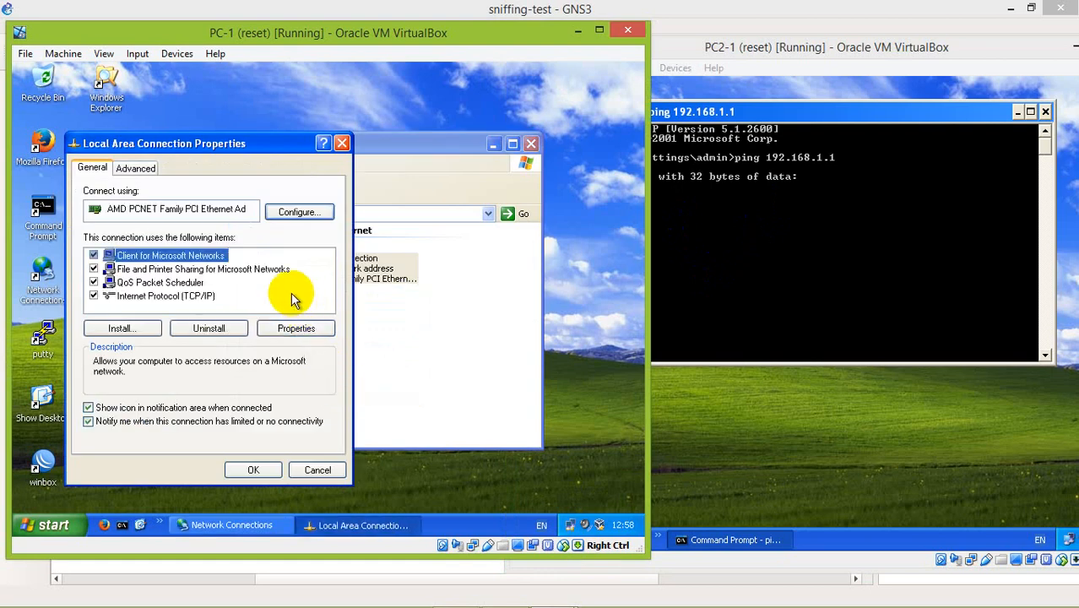
Check the Internet Protocol (TCP/IP) settings of PC-1's Local Area Connection and reapply them.
{"action": "double_click", "coordinate": [174, 299]}
{"action": "left_click", "coordinate": [295, 493]}
{"action": "left_click", "coordinate": [254, 470]}
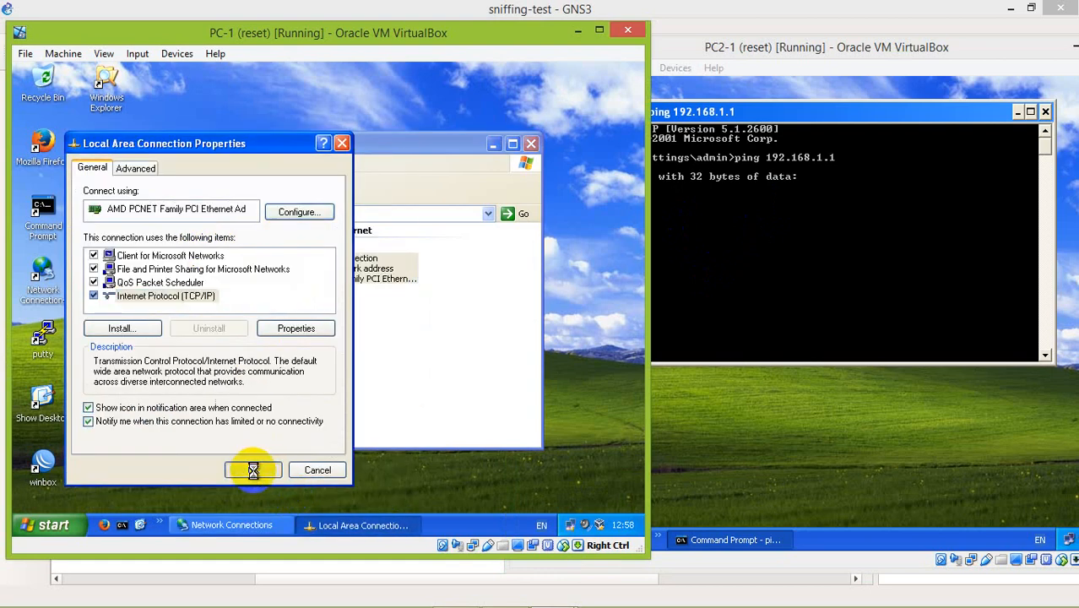
{"action": "left_click", "coordinate": [301, 318]}
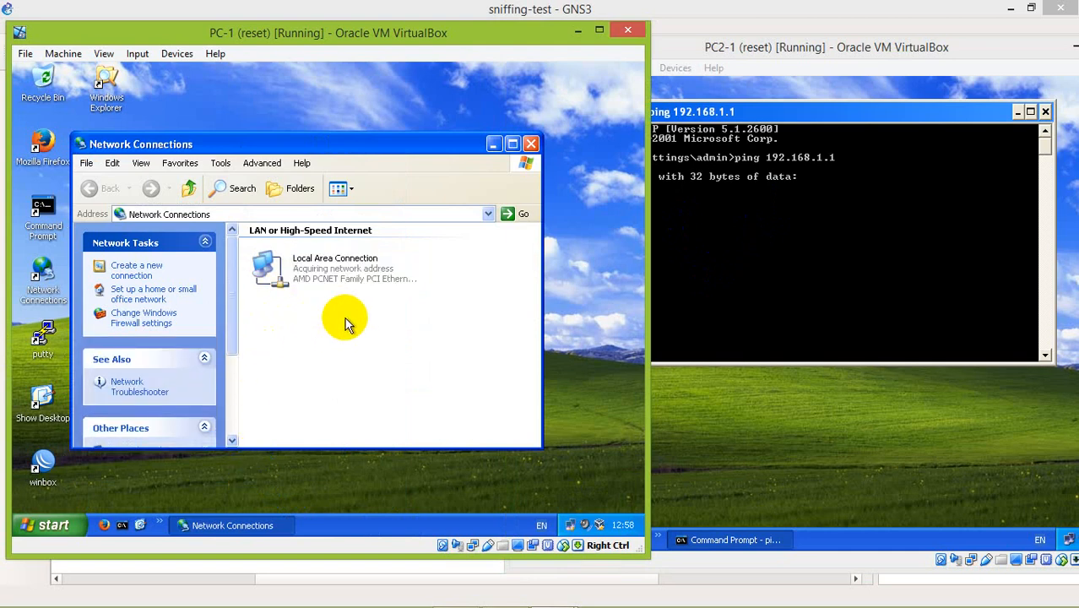
Disable PC-1's Local Area Connection and enable it again.
{"action": "right_click", "coordinate": [323, 258]}
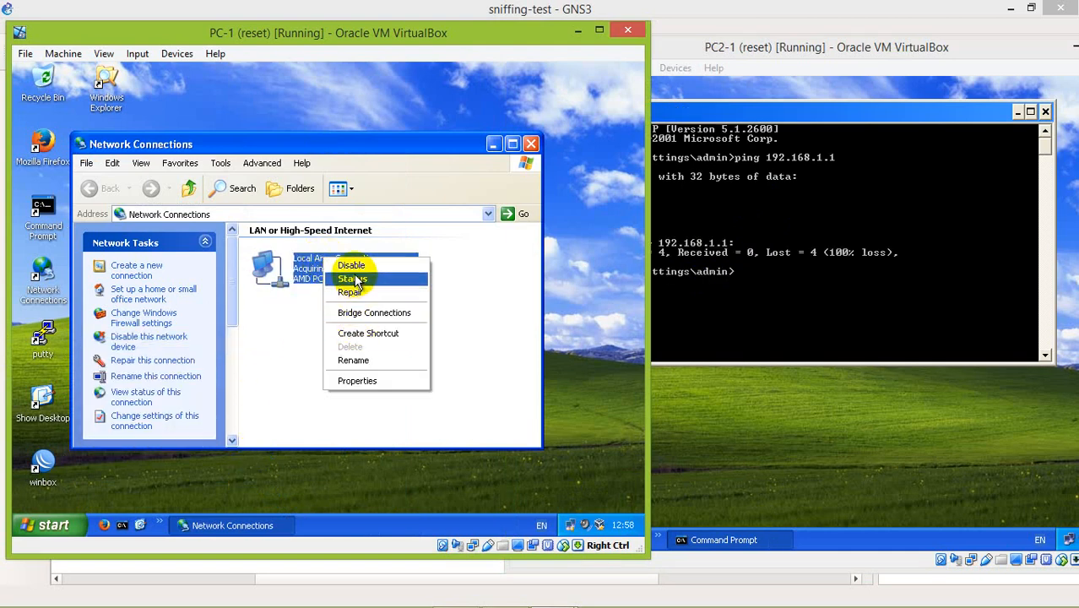
{"action": "left_click", "coordinate": [351, 266]}
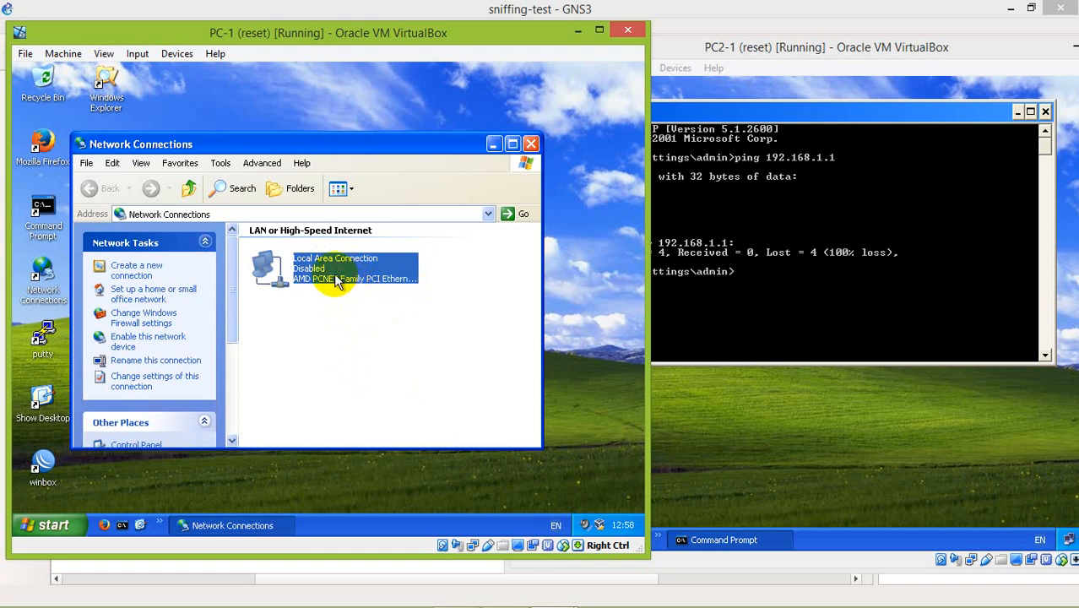
{"action": "right_click", "coordinate": [336, 281]}
{"action": "left_click", "coordinate": [342, 284]}
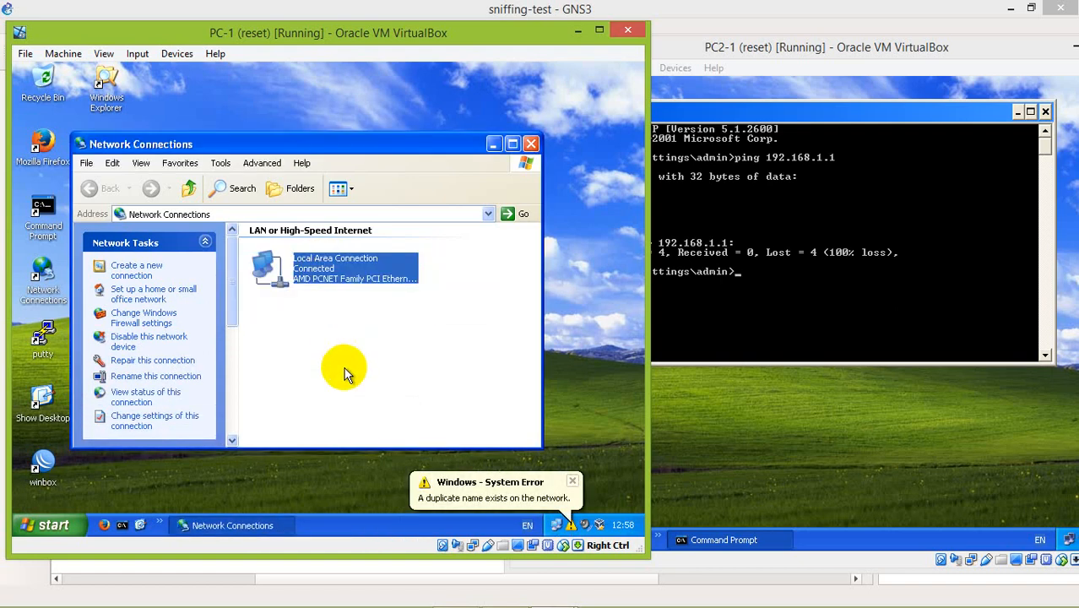
{"action": "left_click", "coordinate": [331, 279]}
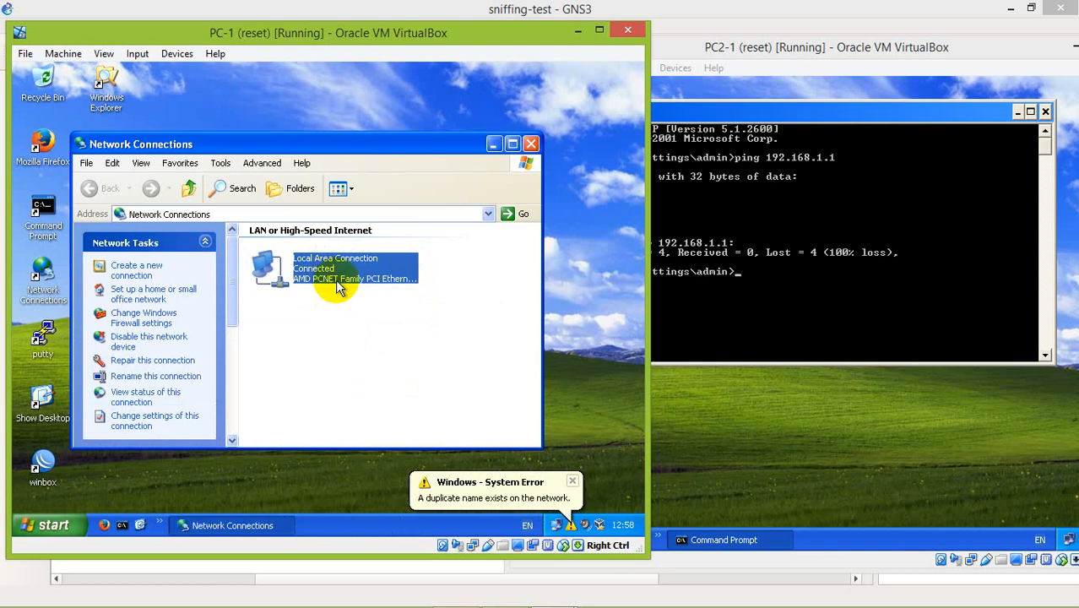
Repeat the ping to 192.168.1.1 from PC2-1's Command Prompt.
{"action": "left_click", "coordinate": [797, 262]}
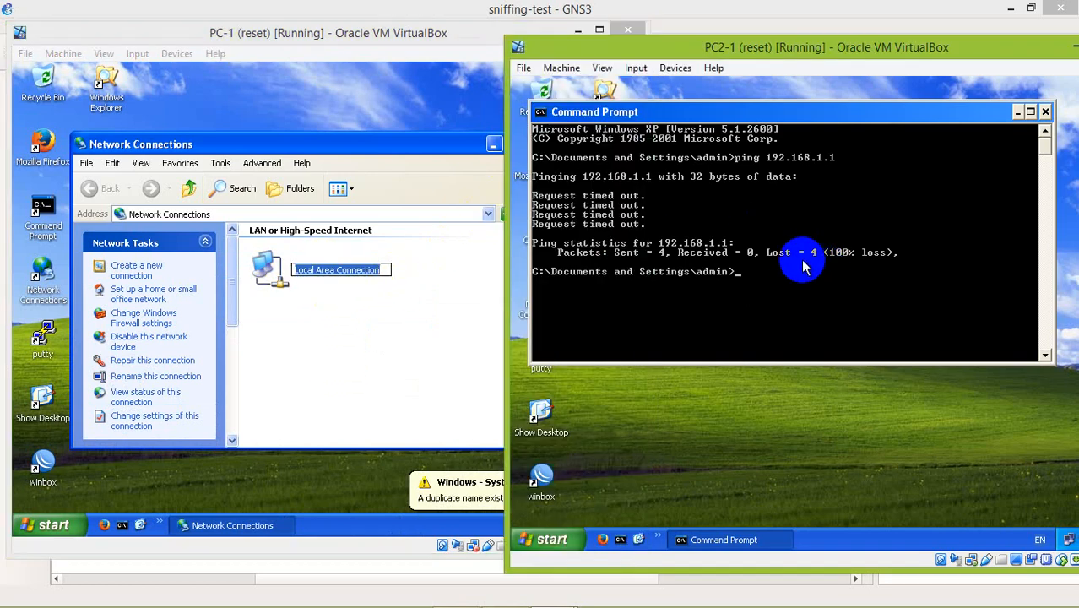
{"action": "key", "text": "Up"}
{"action": "key", "text": "Return"}
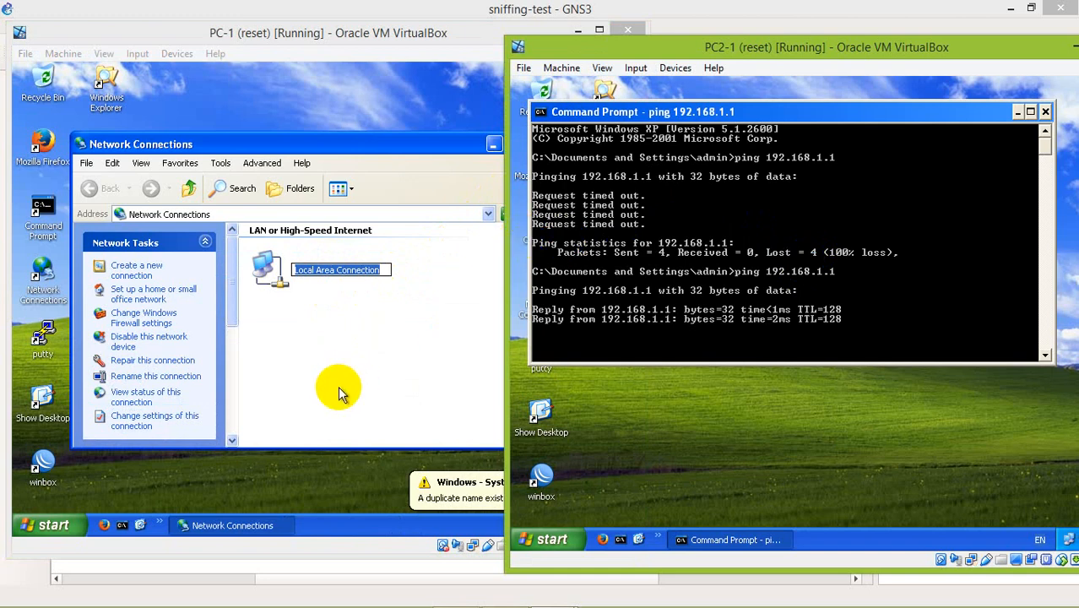
Ping 192.168.1.2 from a command prompt on PC-1, then close its command prompt and Network Connections windows.
{"action": "left_click", "coordinate": [338, 386]}
{"action": "key", "text": "super+r"}
{"action": "type", "text": "cmd"}
{"action": "key", "text": "Return"}
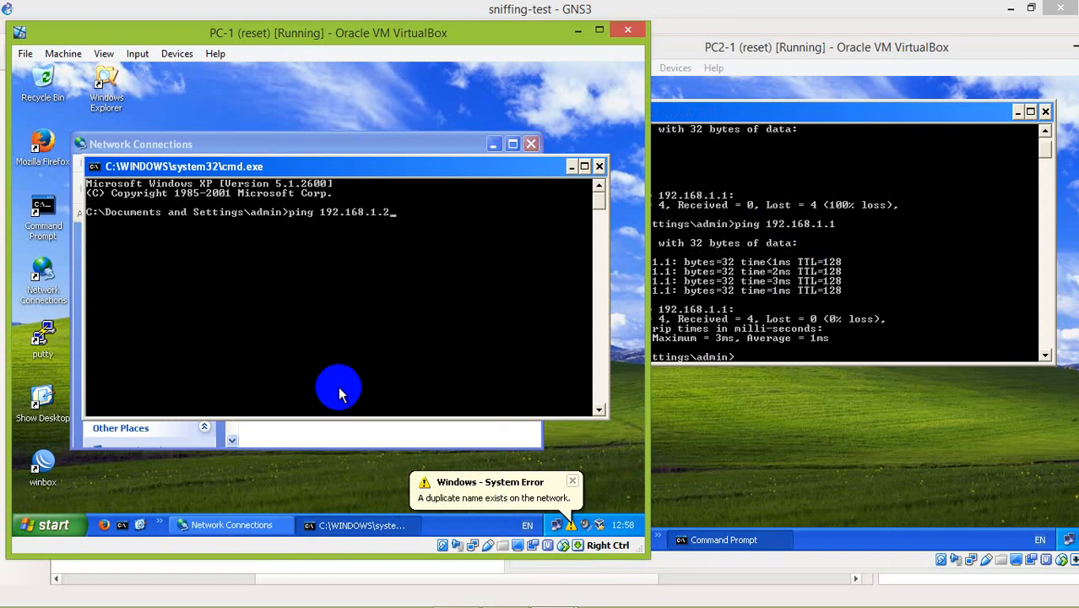
{"action": "key", "text": "Return"}
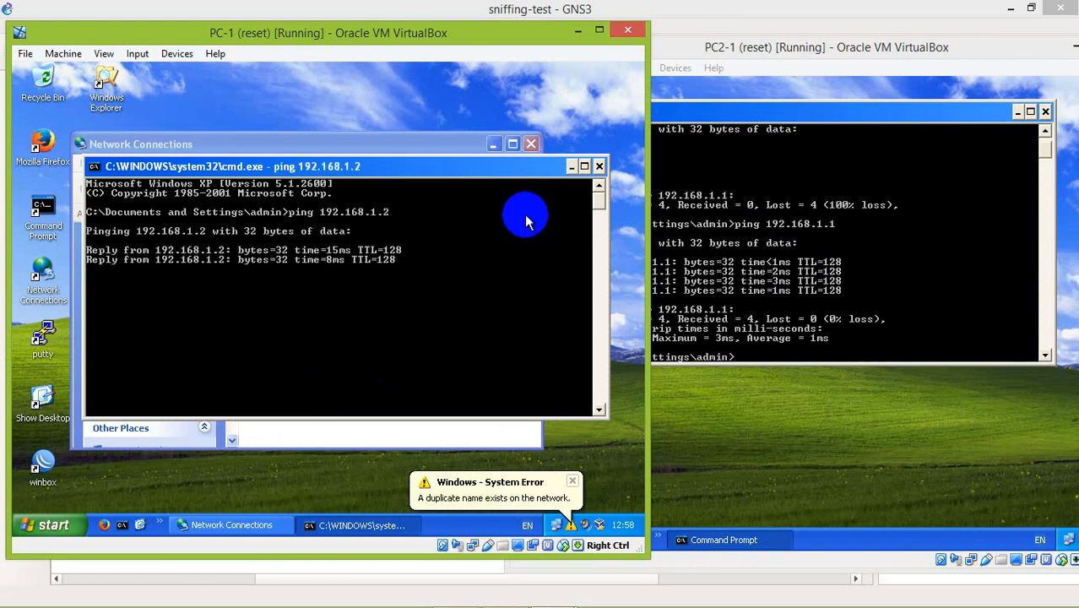
{"action": "left_click", "coordinate": [599, 166]}
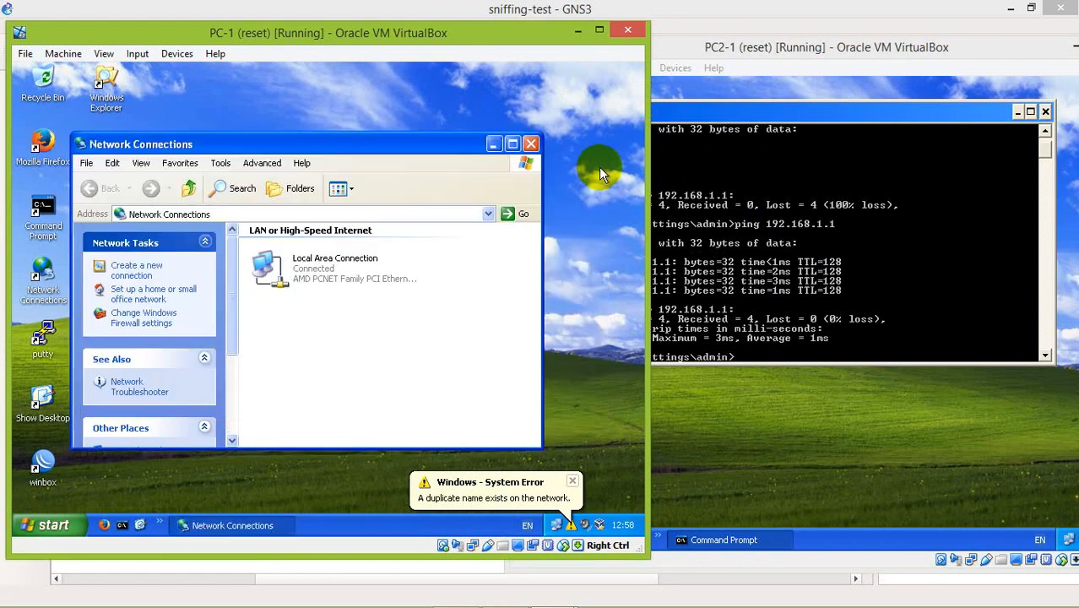
{"action": "left_click", "coordinate": [531, 145]}
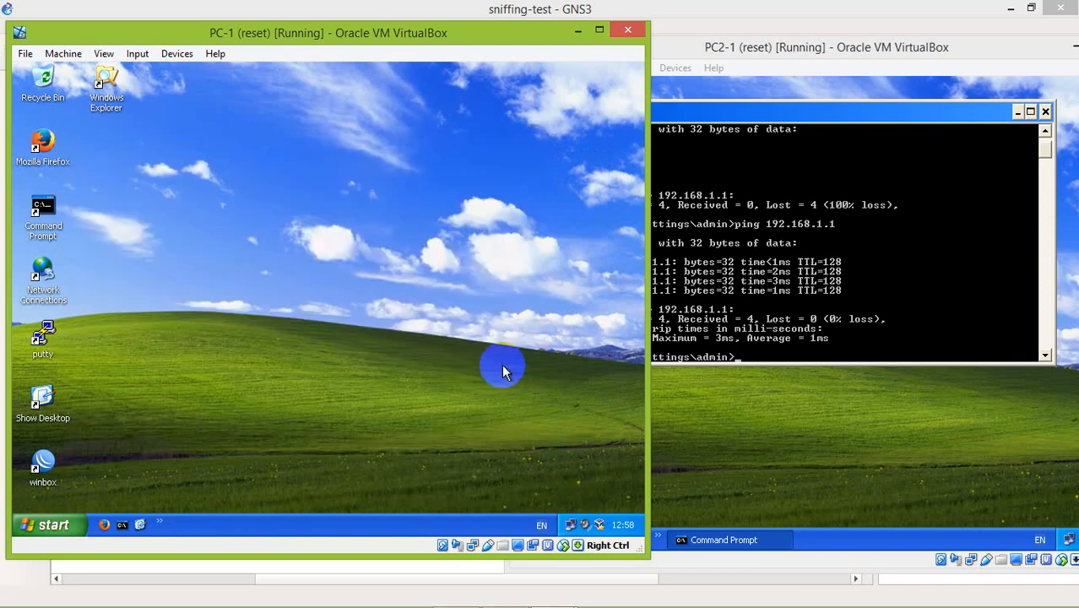
Open the admin's Documents folder from My Computer on PC-1.
{"action": "key", "text": "super+r"}
{"action": "key", "text": "Escape"}
{"action": "key", "text": "super+e"}
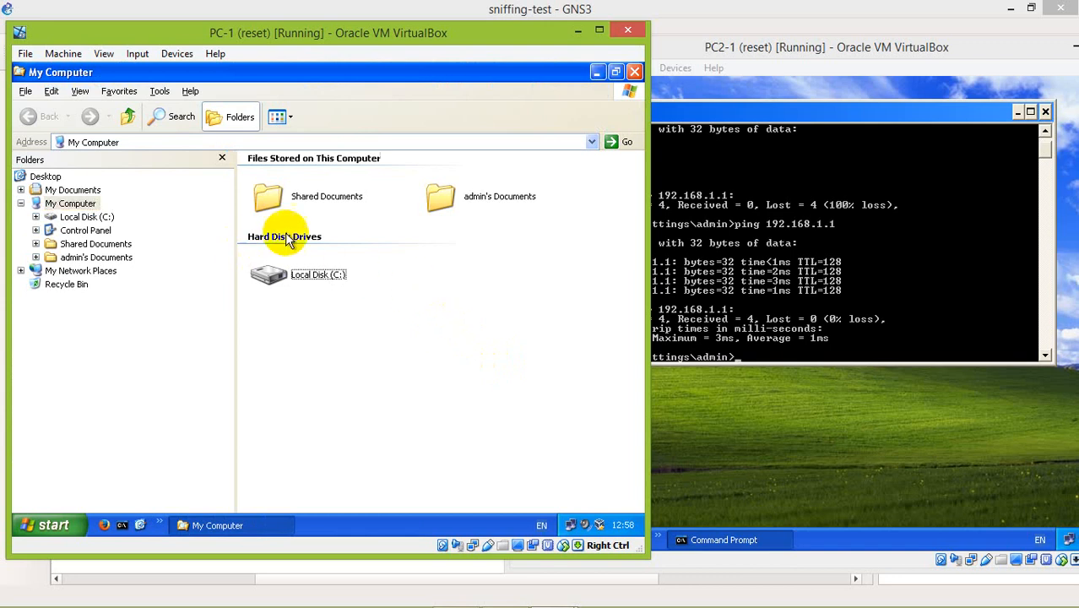
{"action": "double_click", "coordinate": [440, 199]}
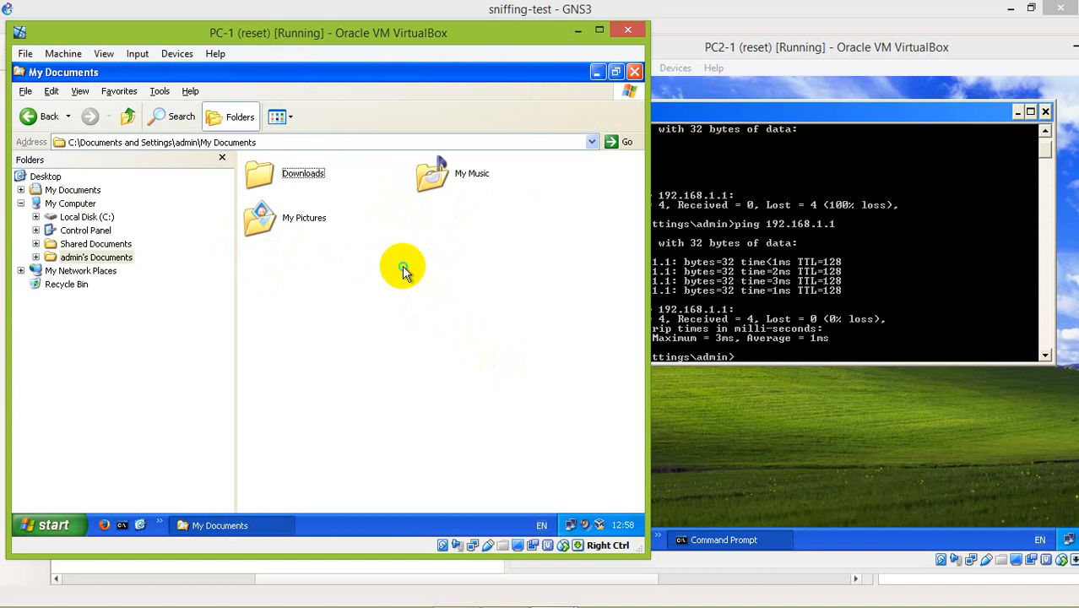
Create a new folder named Rahasia in PC-1's My Documents.
{"action": "right_click", "coordinate": [403, 270]}
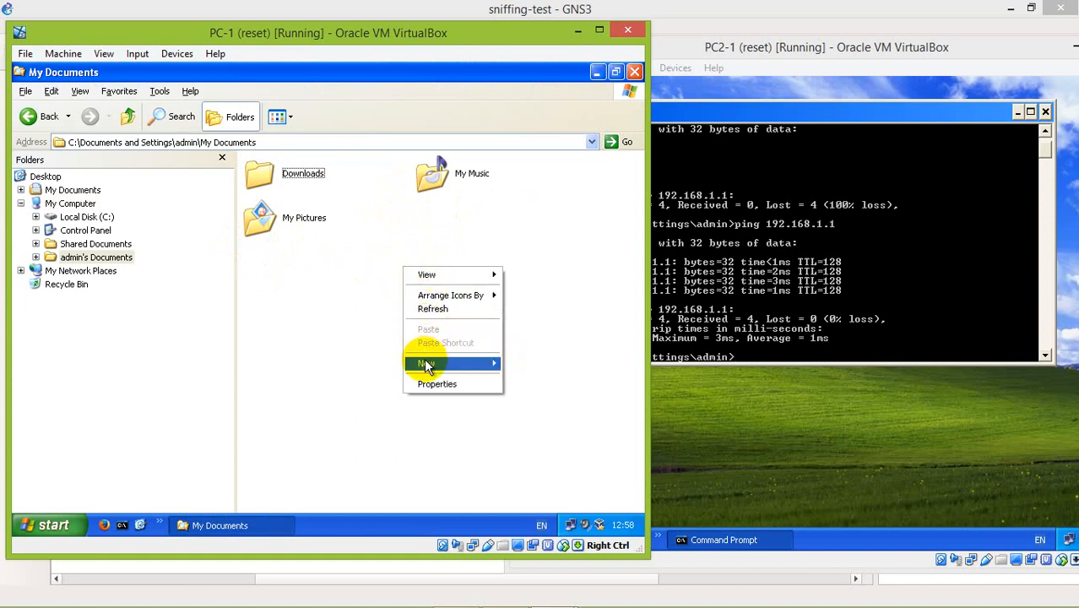
{"action": "mouse_move", "coordinate": [427, 364]}
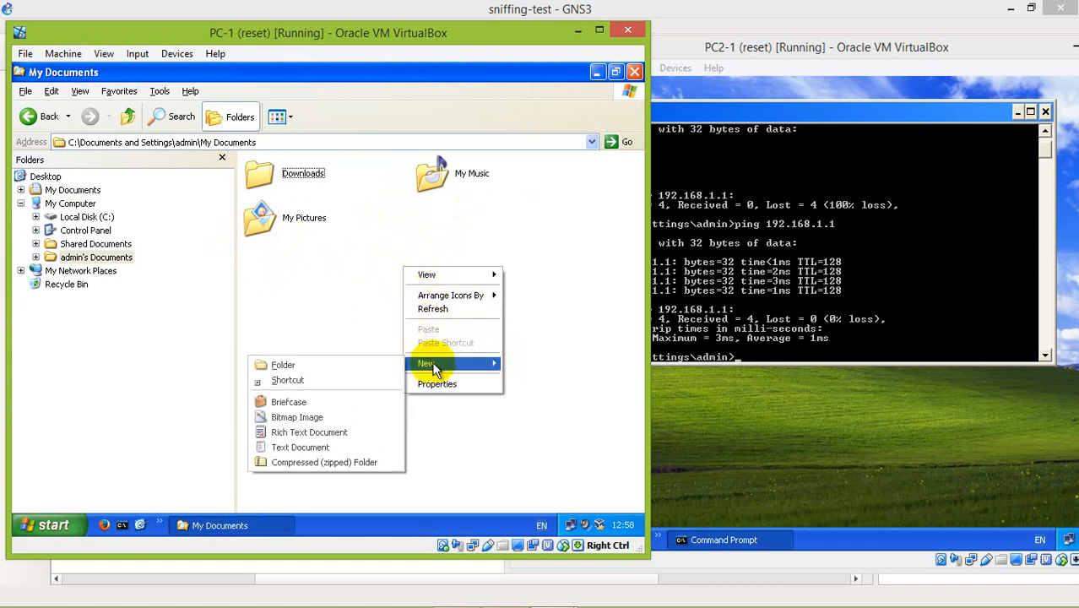
{"action": "left_click", "coordinate": [339, 363]}
{"action": "type", "text": "Rahasia"}
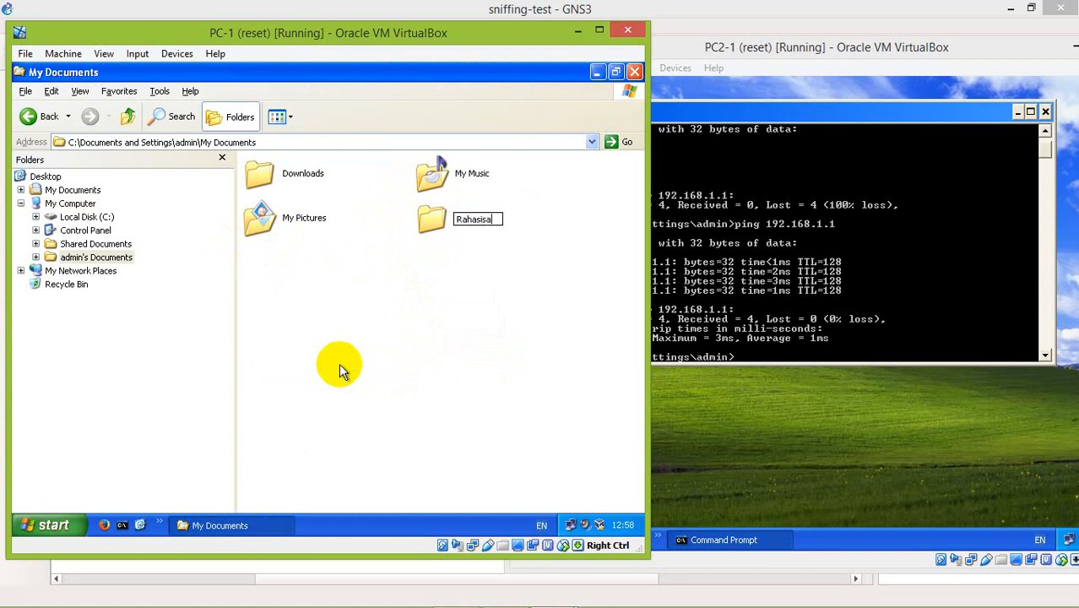
{"action": "key", "text": "Return"}
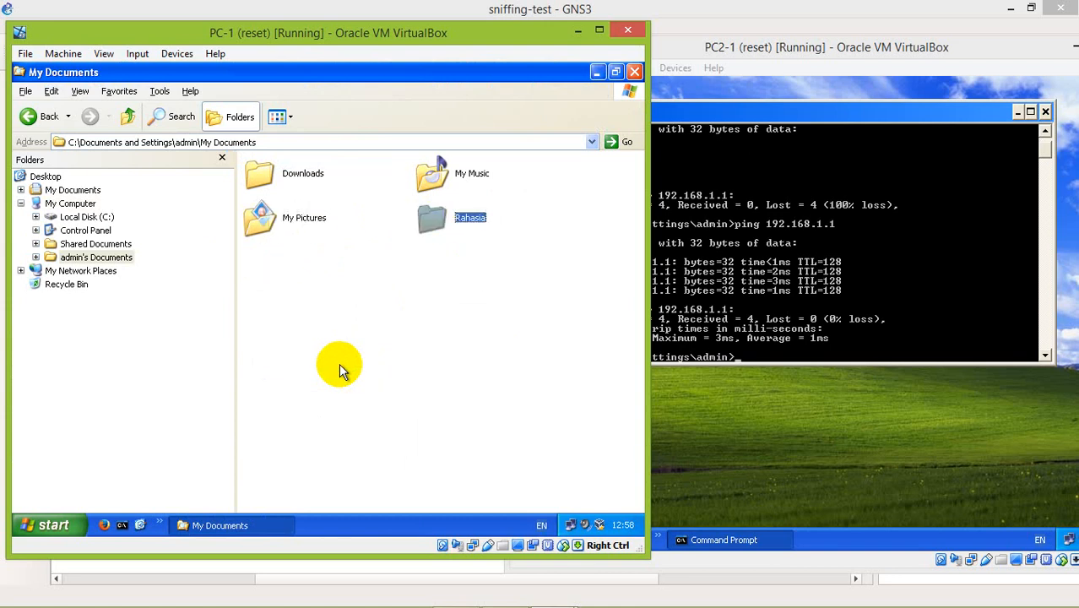
Create a text document named "jangan dibuka.txt" inside the Rahasia folder.
{"action": "key", "text": "Return"}
{"action": "right_click", "coordinate": [337, 296]}
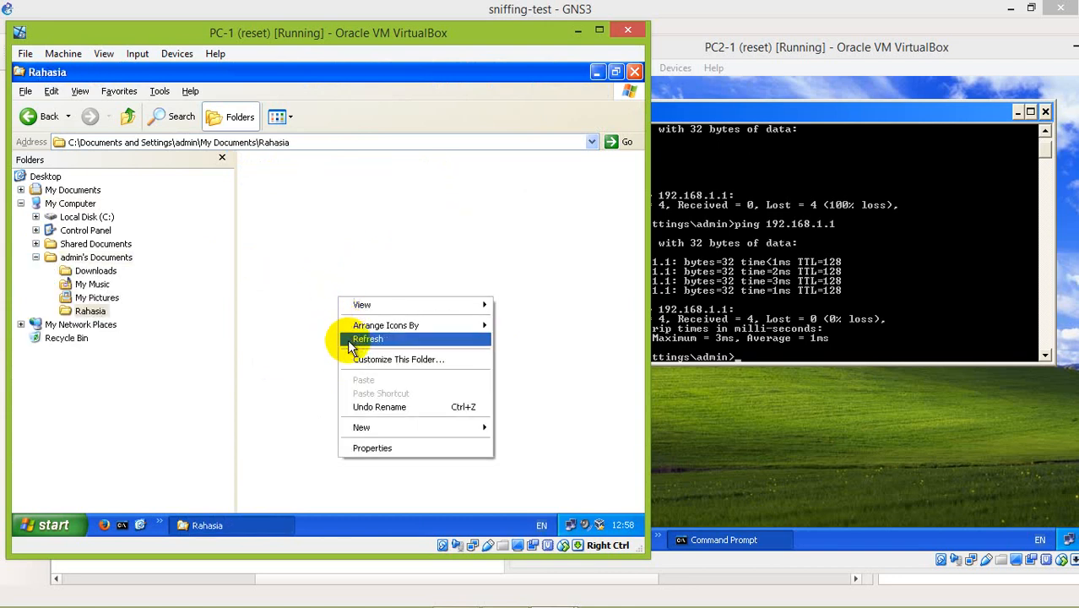
{"action": "mouse_move", "coordinate": [417, 431]}
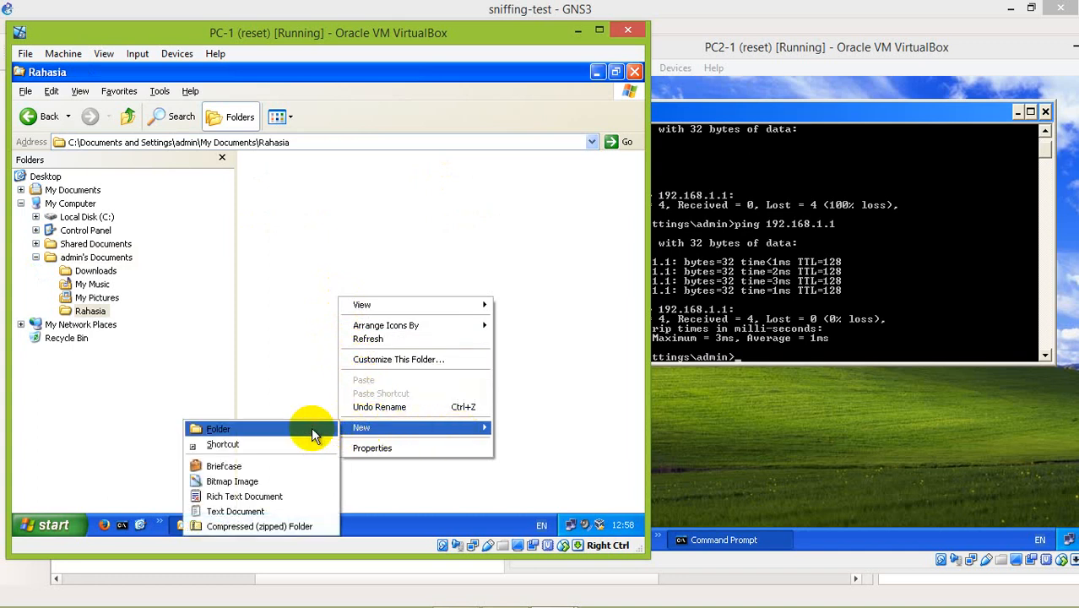
{"action": "left_click", "coordinate": [251, 512]}
{"action": "type", "text": "jangan dibuka.txt"}
{"action": "key", "text": "Return"}
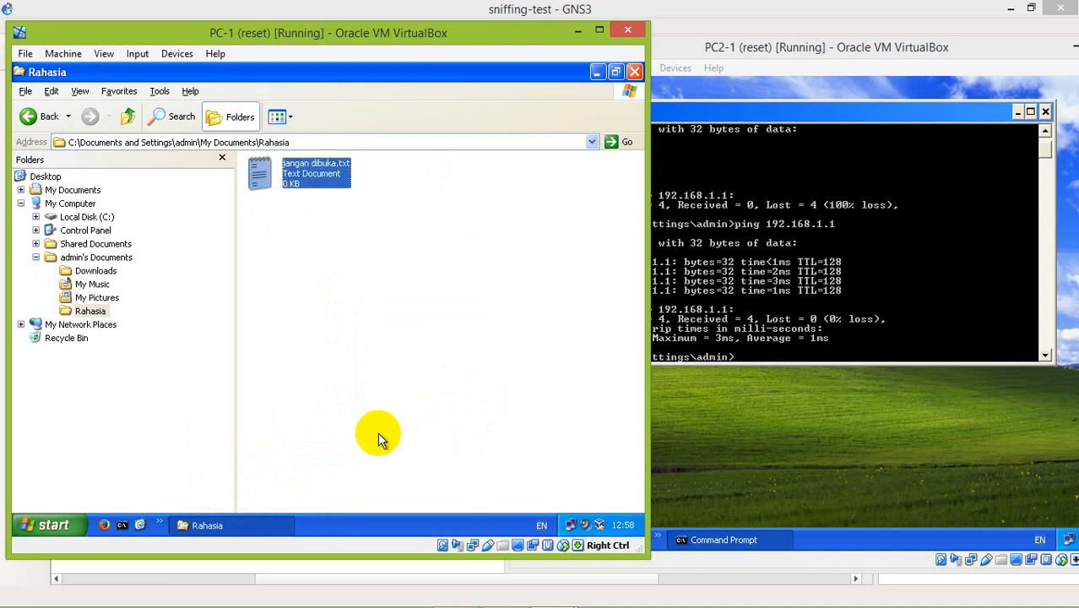
Write "Bunuh raja malam ini!" in jangan dibuka.txt on PC-1, save the text, and close the document.
{"action": "key", "text": "Return"}
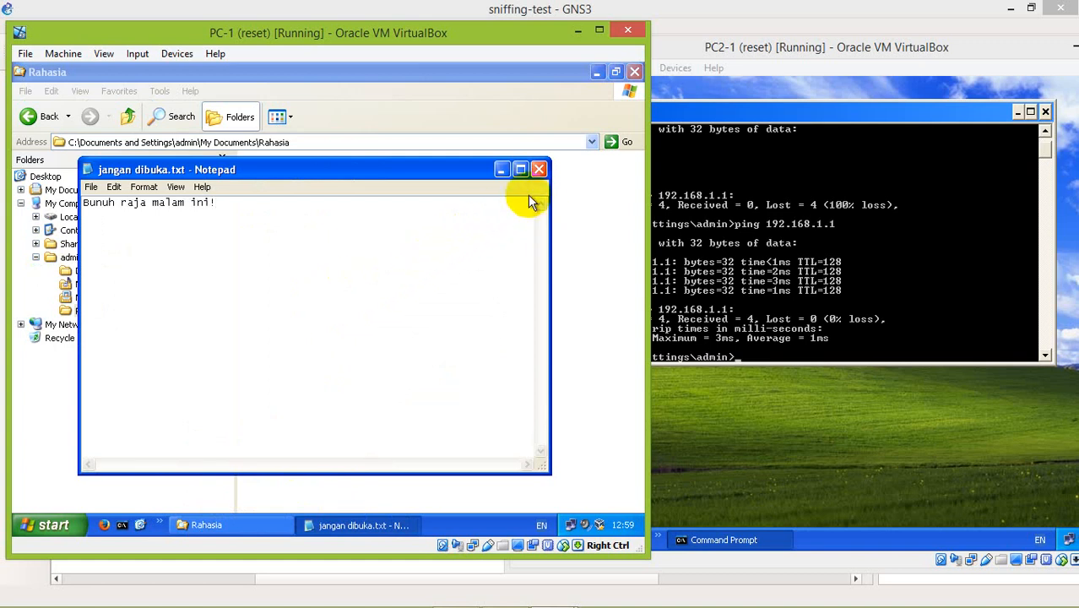
{"action": "left_click", "coordinate": [539, 170]}
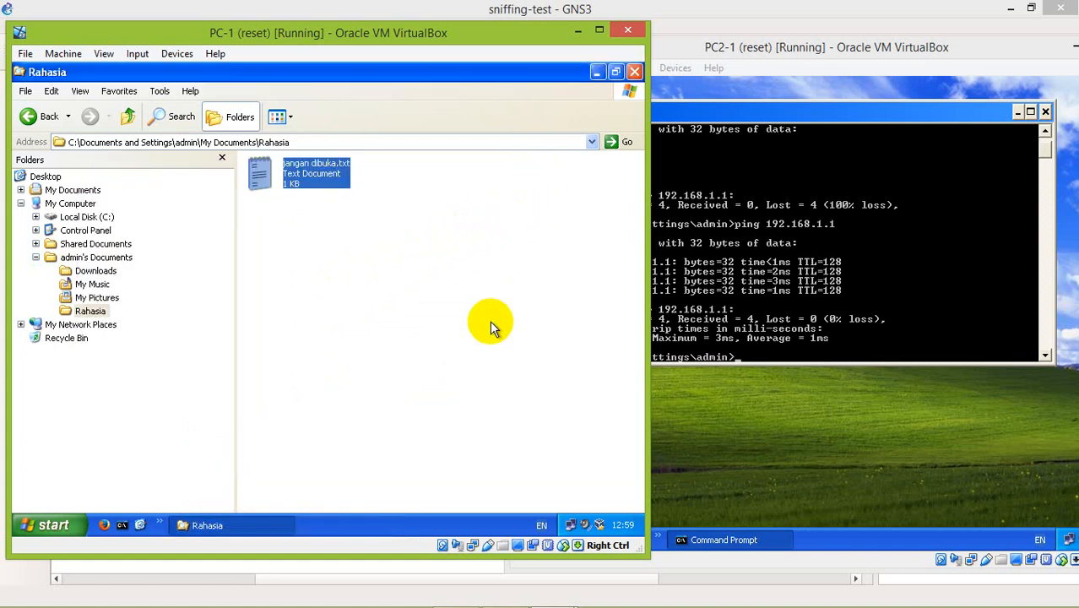
Share the Rahasia folder in PC-1's My Documents on the network under the share name Rahasia.
{"action": "key", "text": "BackSpace"}
{"action": "left_click", "coordinate": [432, 221]}
{"action": "right_click", "coordinate": [433, 229]}
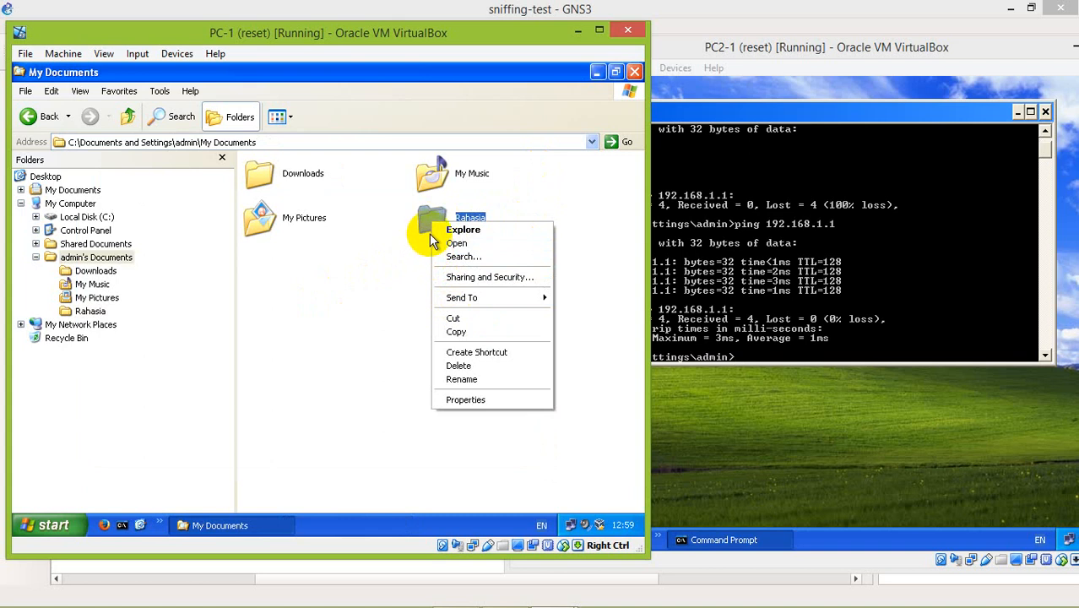
{"action": "left_click", "coordinate": [460, 279]}
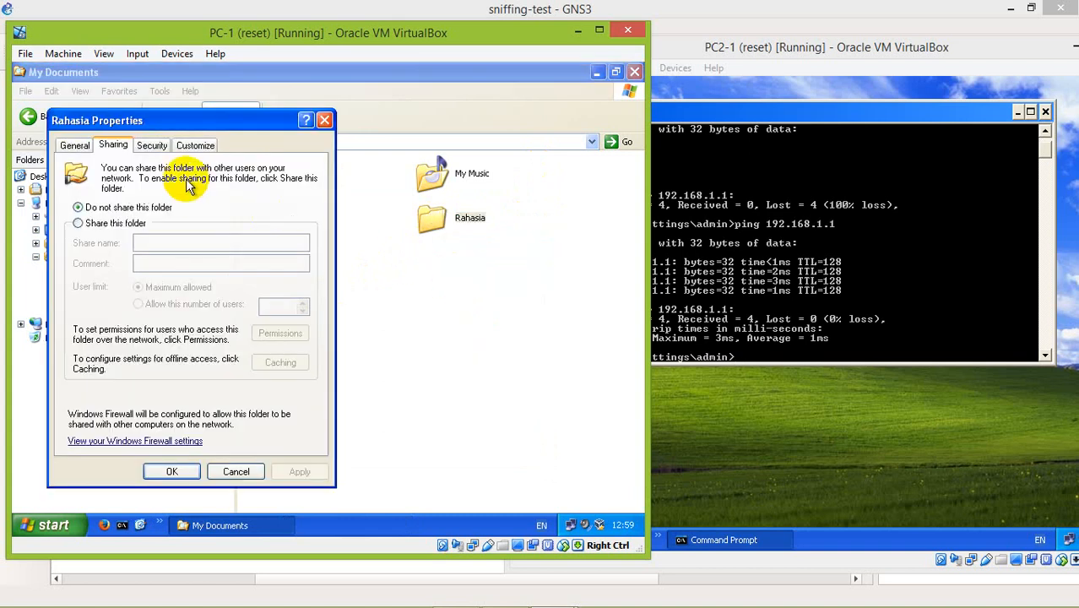
{"action": "left_click", "coordinate": [125, 233]}
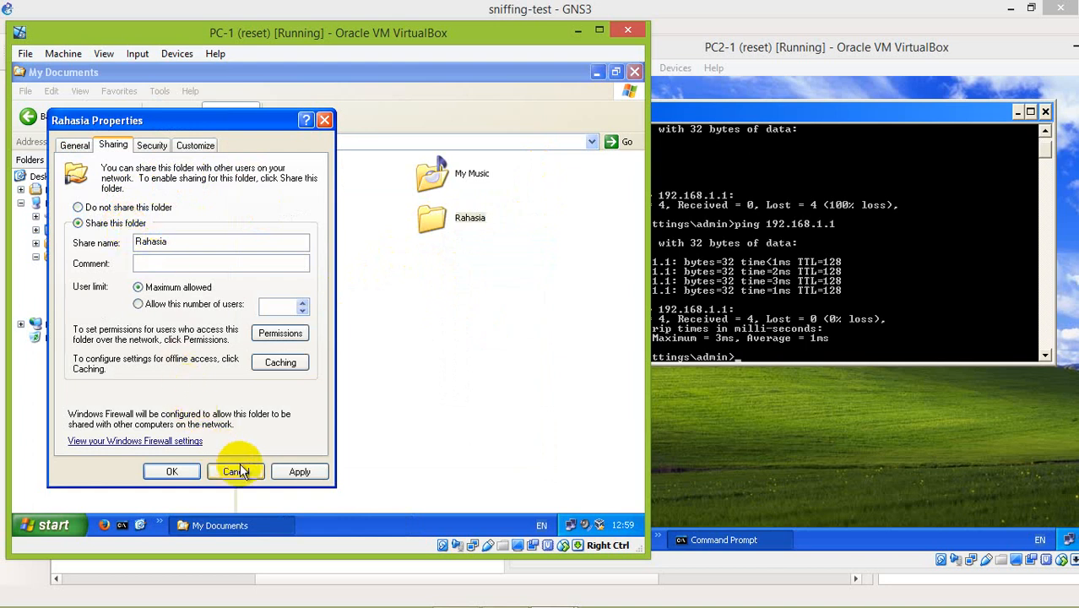
{"action": "left_click", "coordinate": [287, 473]}
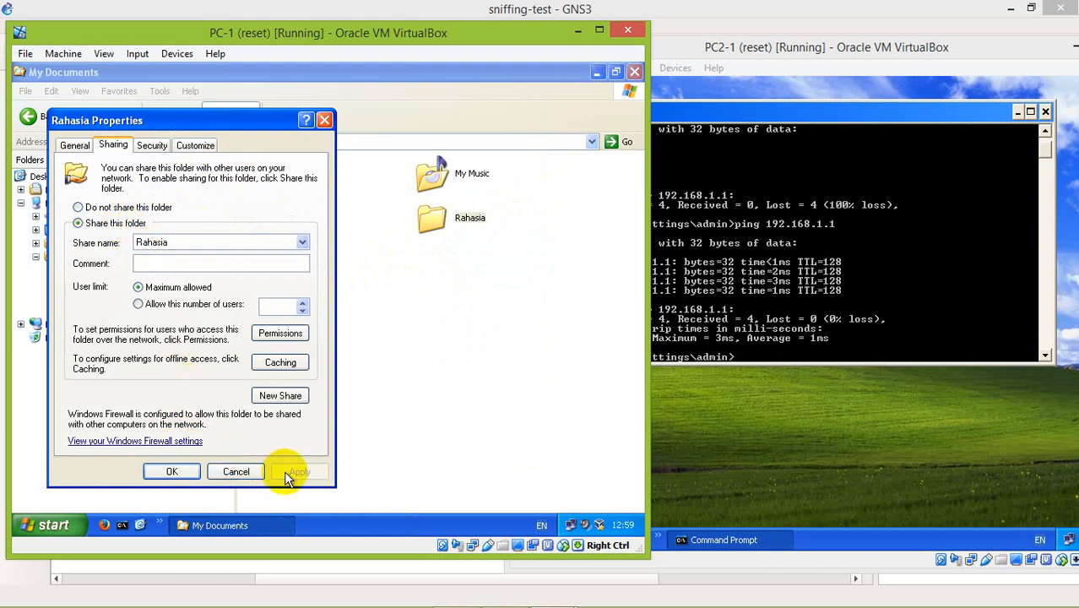
{"action": "left_click", "coordinate": [173, 471]}
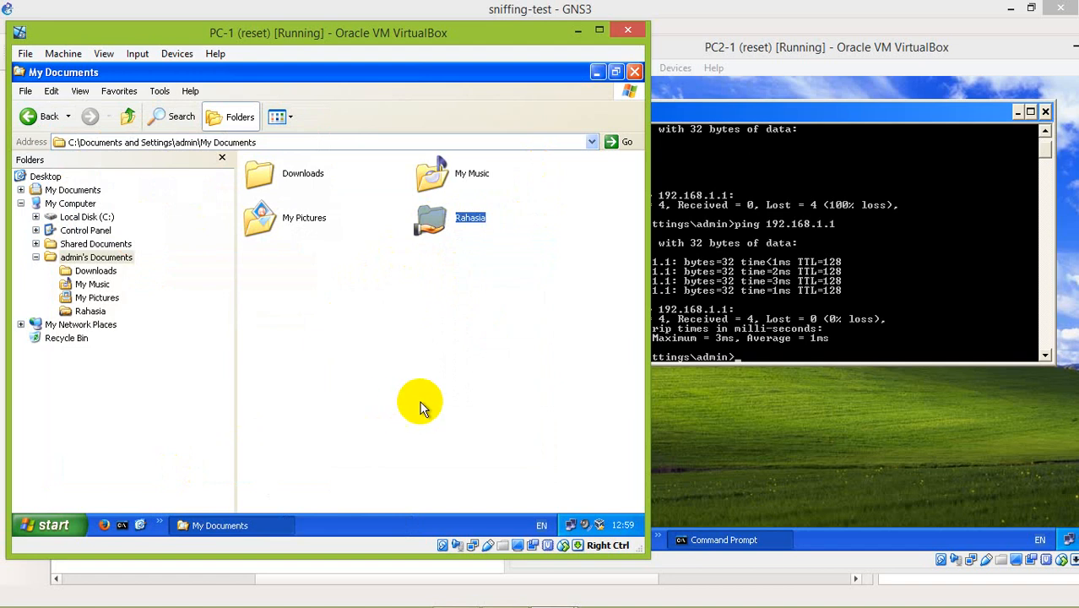
Switch to the PC2-1 virtual machine and close its command prompt window.
{"action": "left_click", "coordinate": [923, 239]}
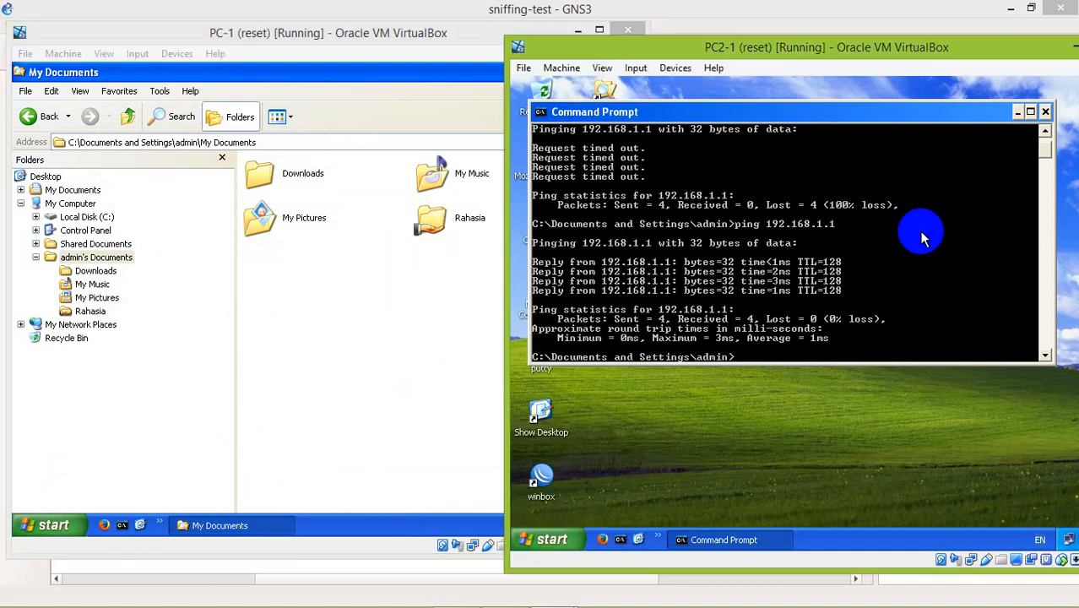
{"action": "left_click", "coordinate": [1045, 110]}
{"action": "left_click", "coordinate": [762, 281]}
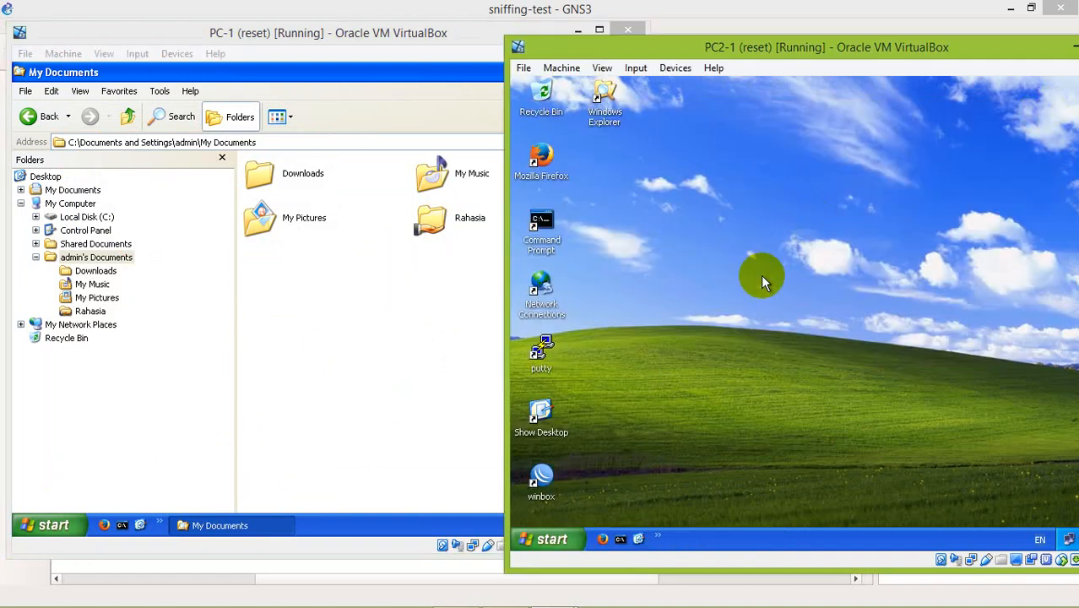
{"action": "key", "text": "super+r"}
{"action": "key", "text": "Return"}
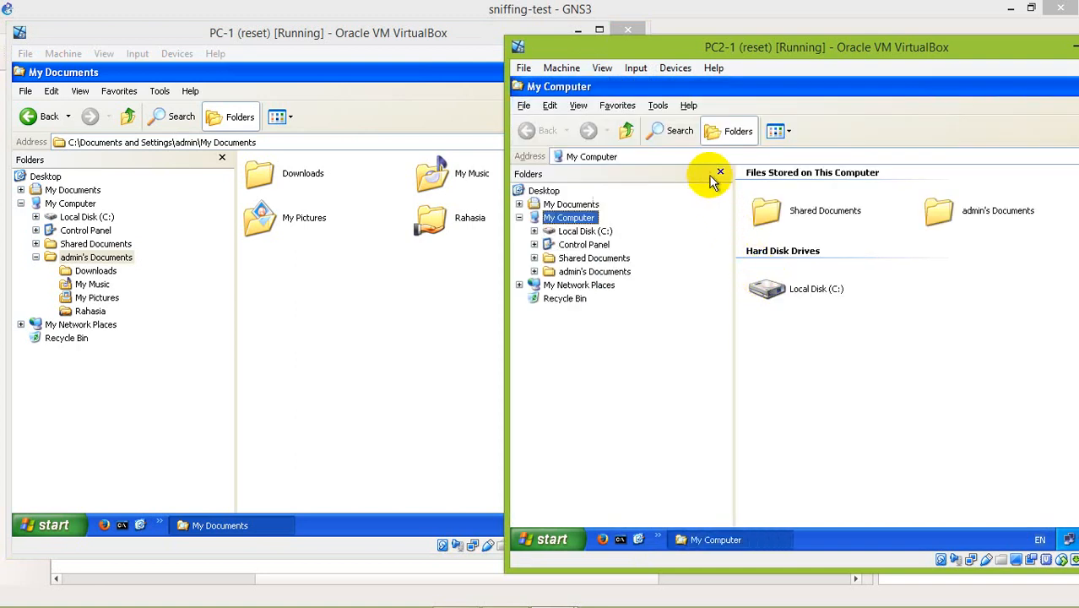
{"action": "left_click", "coordinate": [696, 156]}
{"action": "type", "text": "\\\\"}
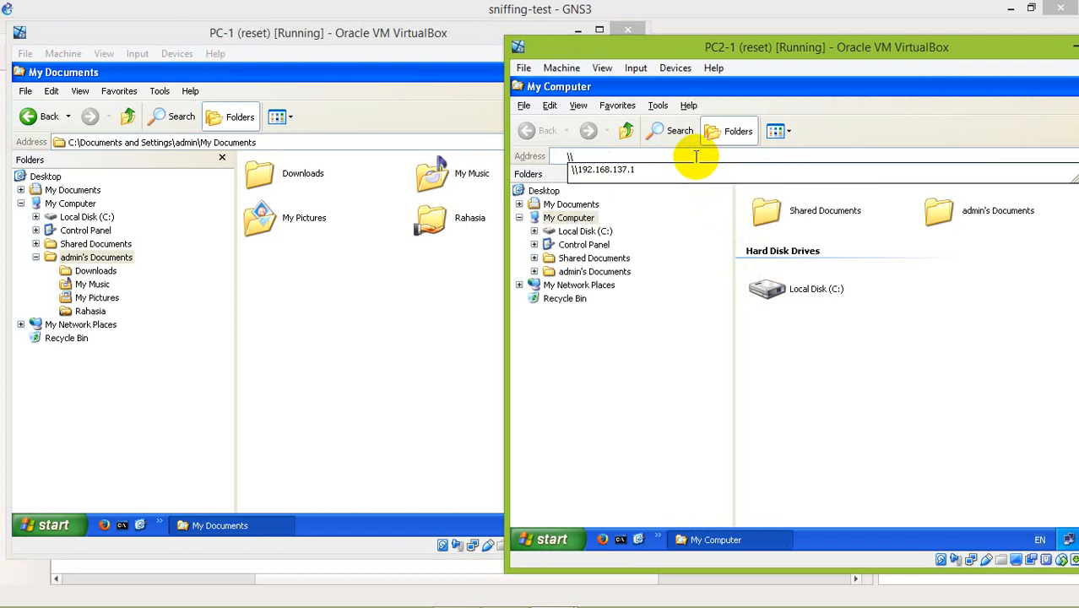
{"action": "key", "text": "alt+F4"}
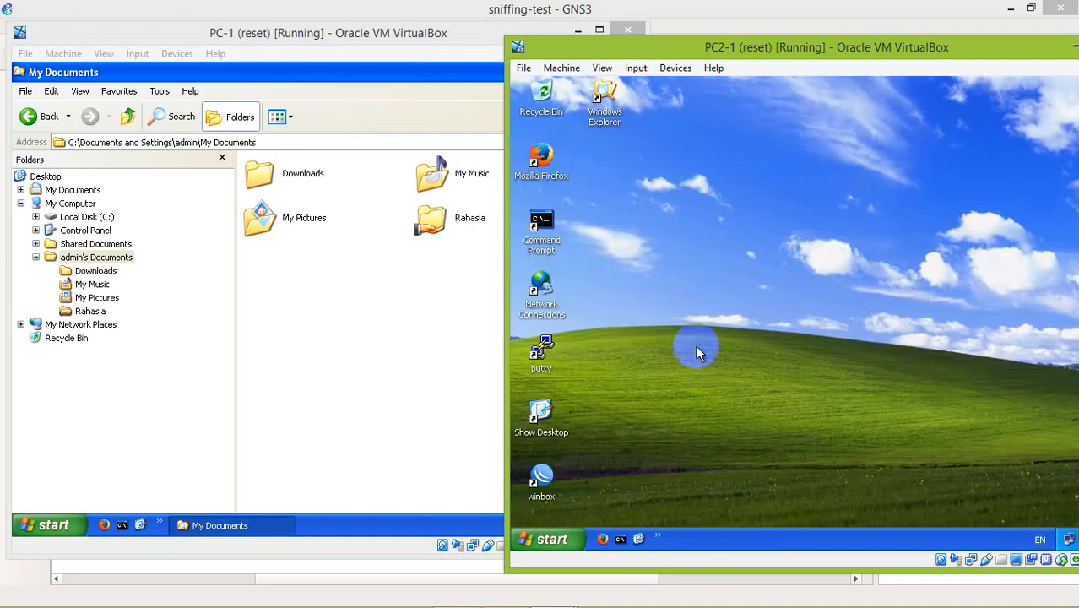
Try to open the network path \\192.168.1.1 from Windows Explorer on PC2-1, then return to its desktop.
{"action": "double_click", "coordinate": [603, 98]}
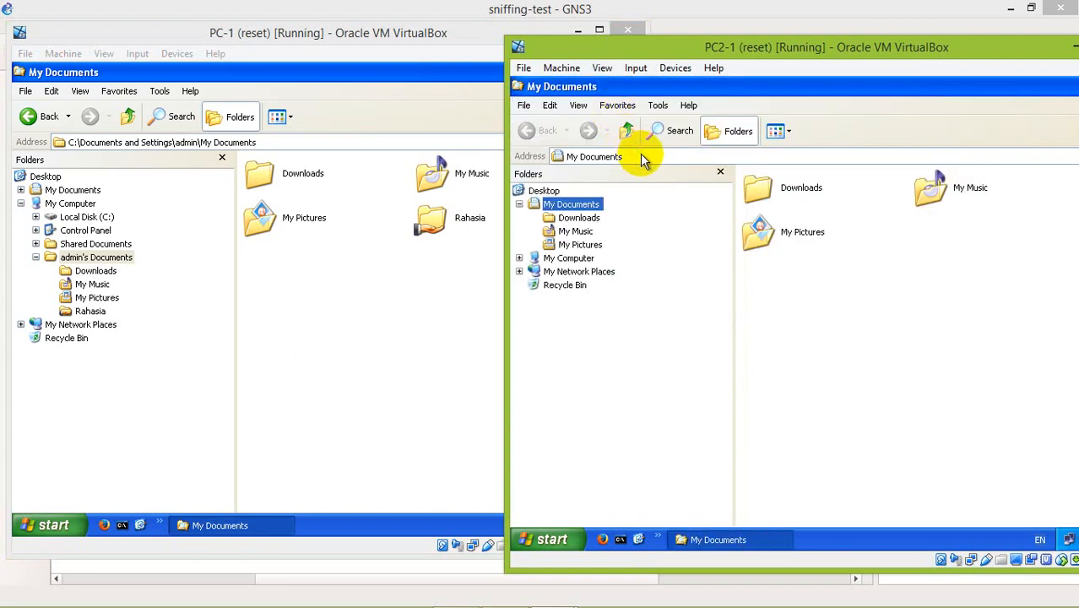
{"action": "left_click", "coordinate": [640, 155]}
{"action": "key", "text": "BackSpace"}
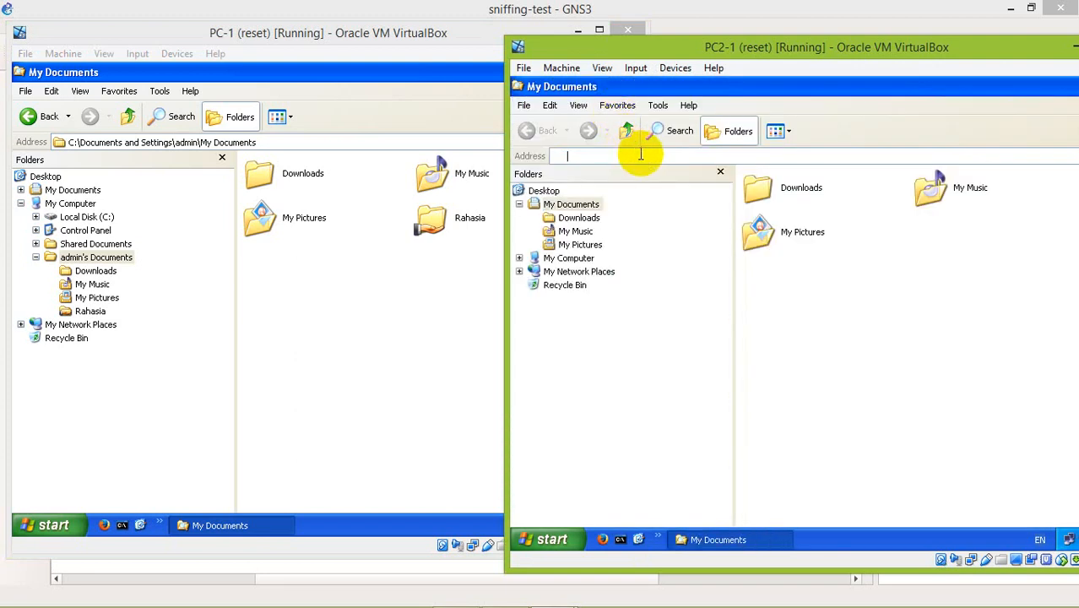
{"action": "type", "text": "\\\\"}
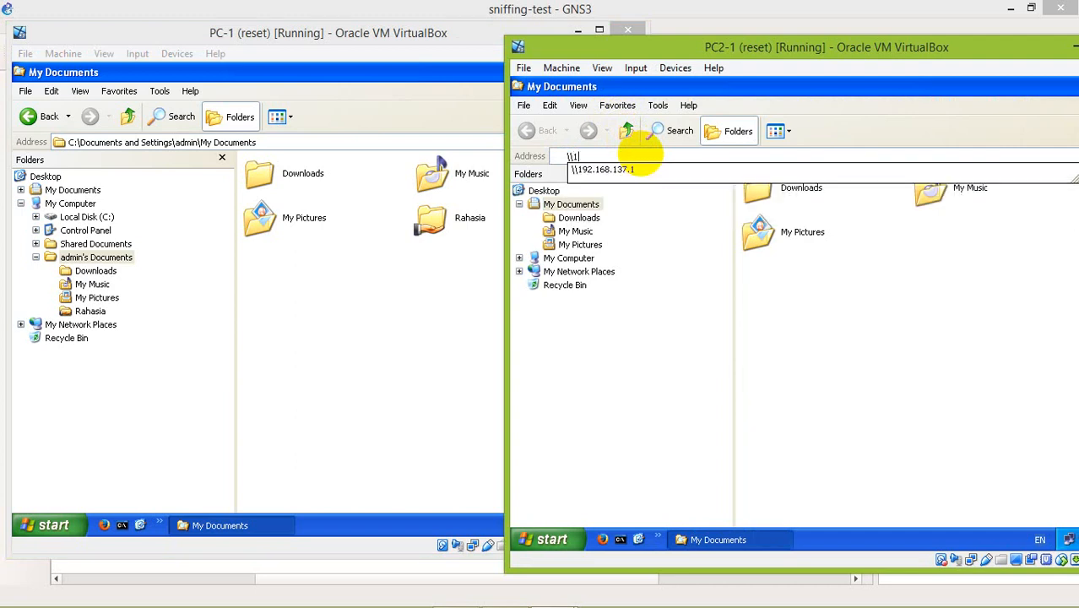
{"action": "type", "text": "192.168.1.1"}
{"action": "key", "text": "Return"}
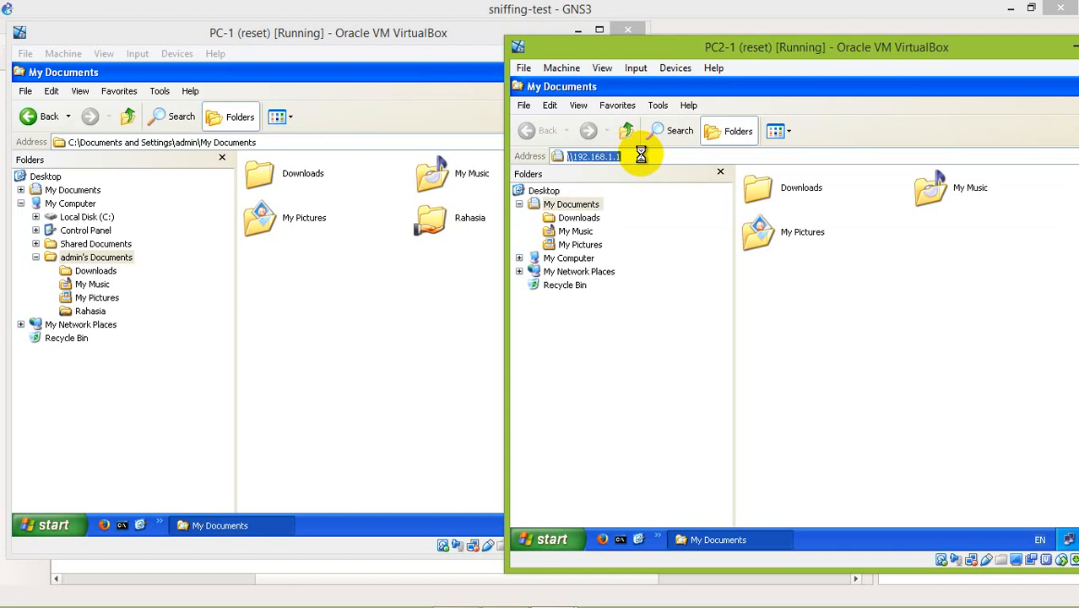
{"action": "key", "text": "super+d"}
Open PC-1's network shares on PC2-1 by running the path \\192.168.1.1.
{"action": "key", "text": "super+r"}
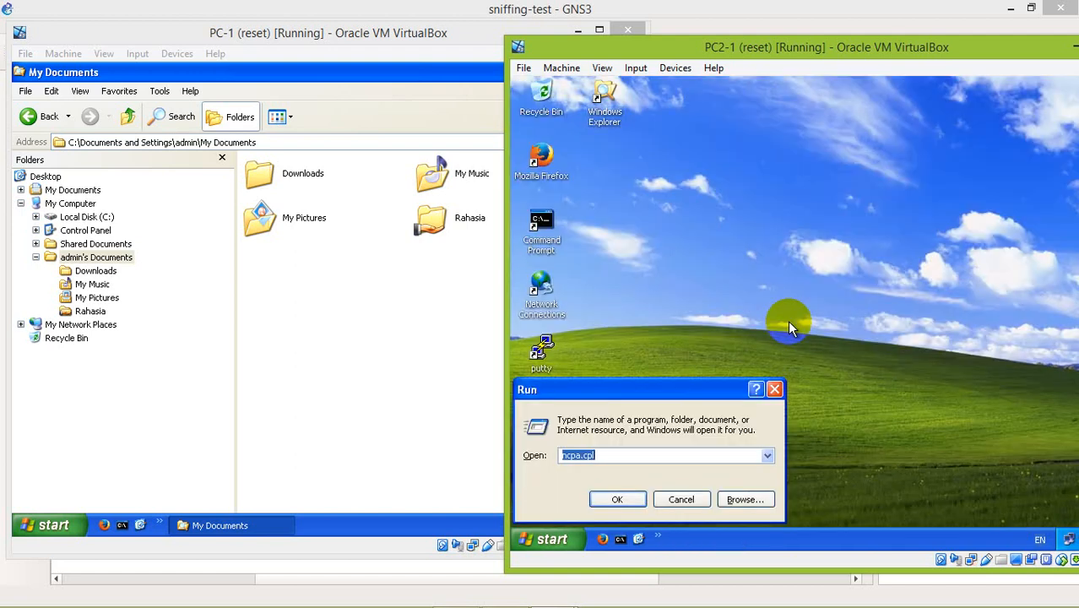
{"action": "type", "text": "\\\\"}
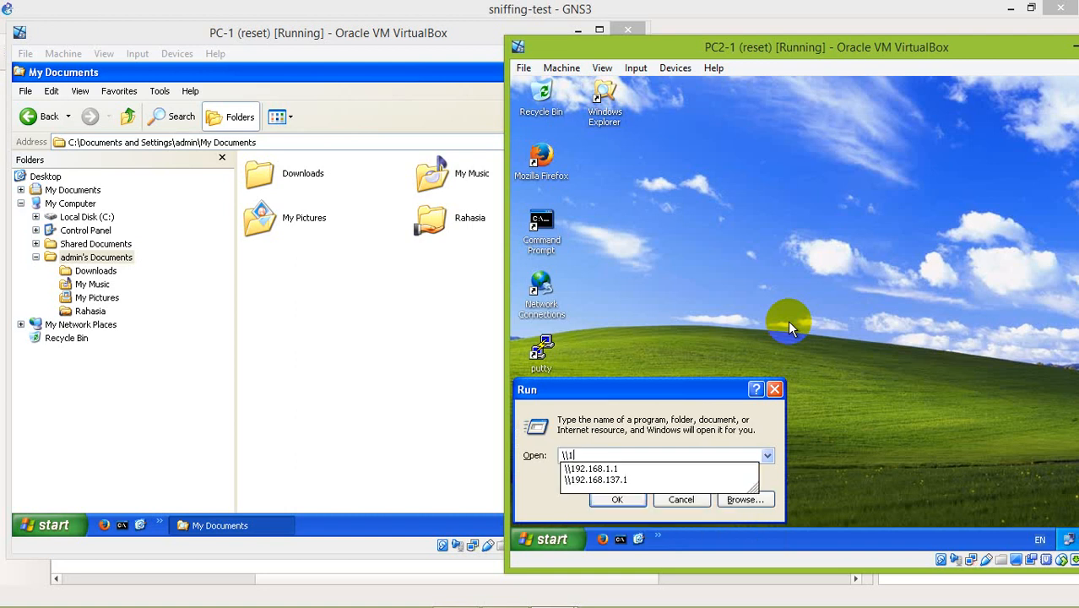
{"action": "type", "text": "192.168.1.1"}
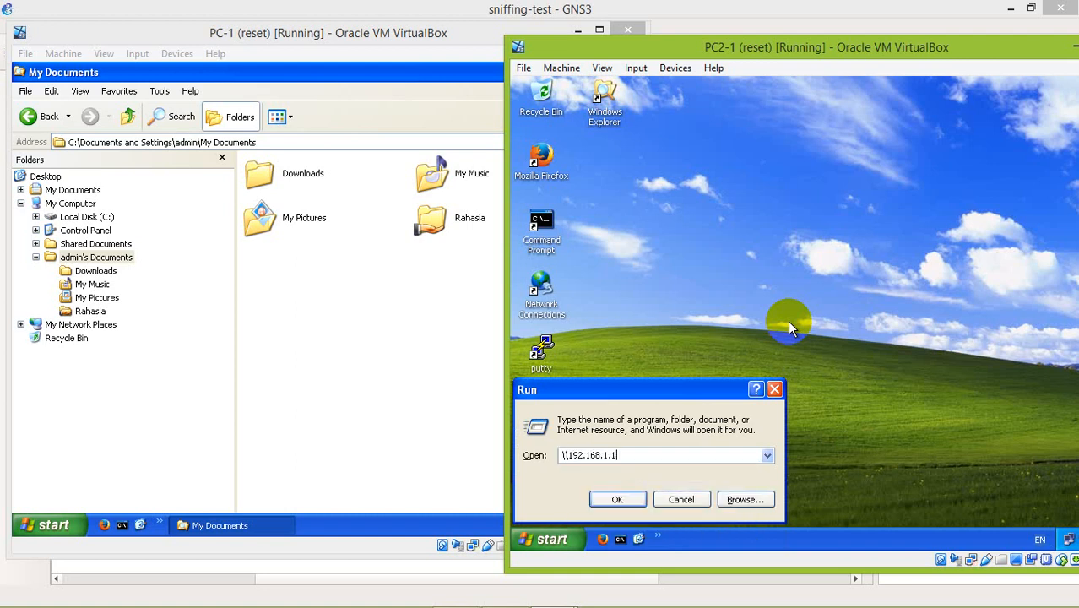
{"action": "key", "text": "Return"}
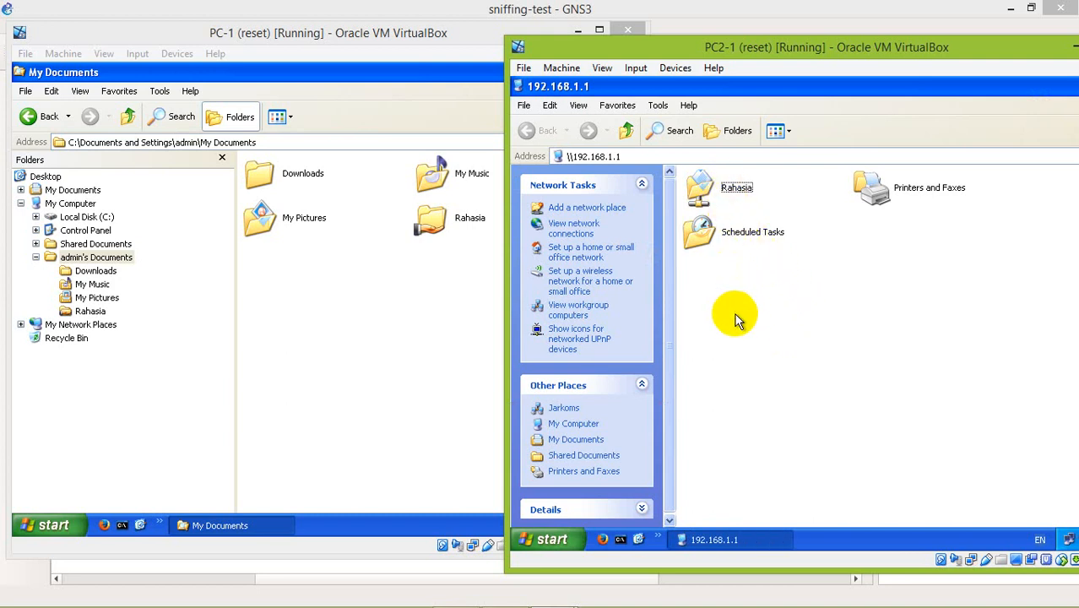
Bring the whole PC2-1 machine window into view and open the shared Rahasia folder on 192.168.1.1.
{"action": "key", "text": "super+e"}
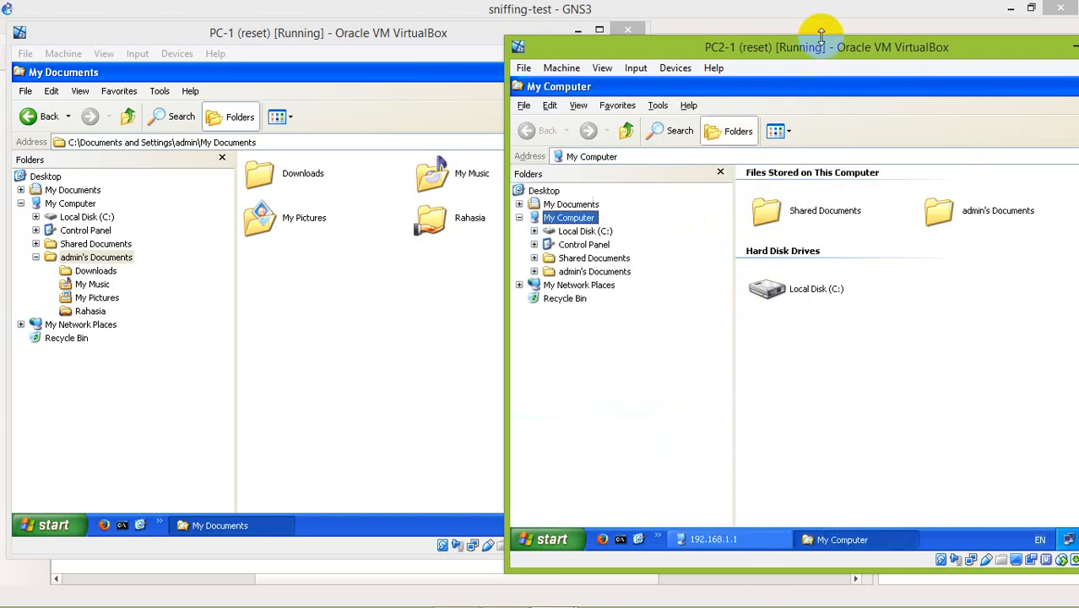
{"action": "left_click_drag", "start_coordinate": [821, 39], "coordinate": [725, 37]}
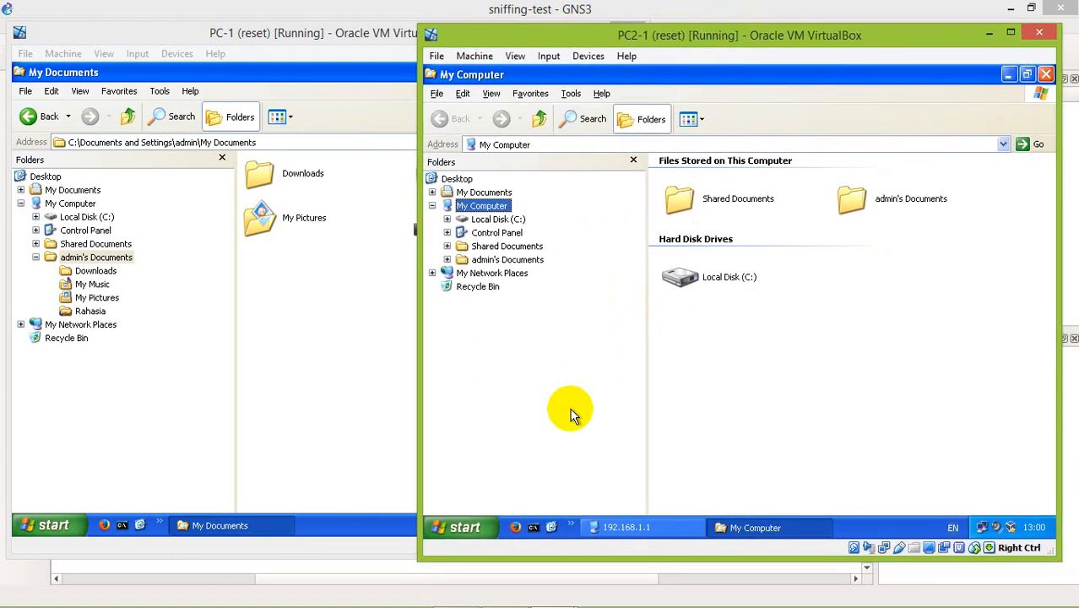
{"action": "left_click", "coordinate": [678, 527]}
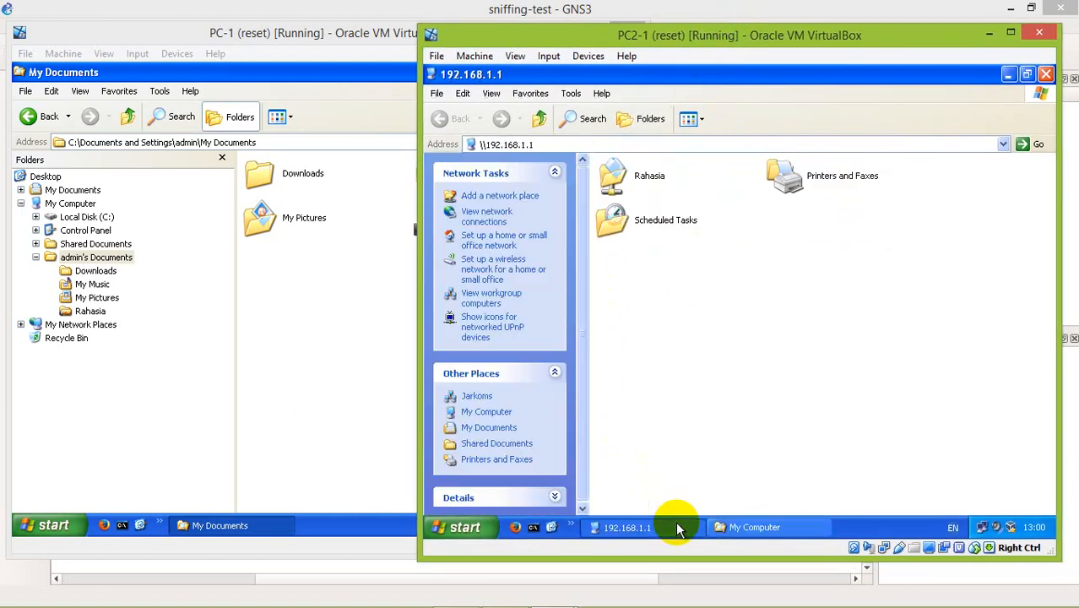
{"action": "left_click", "coordinate": [648, 176]}
{"action": "double_click", "coordinate": [630, 175]}
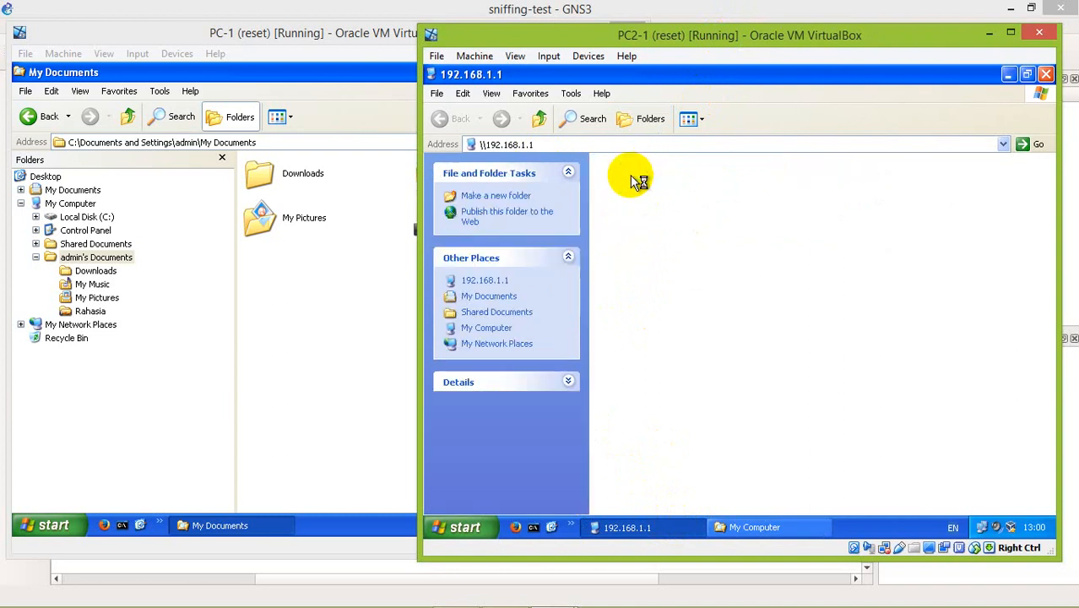
{"action": "key", "text": "BackSpace"}
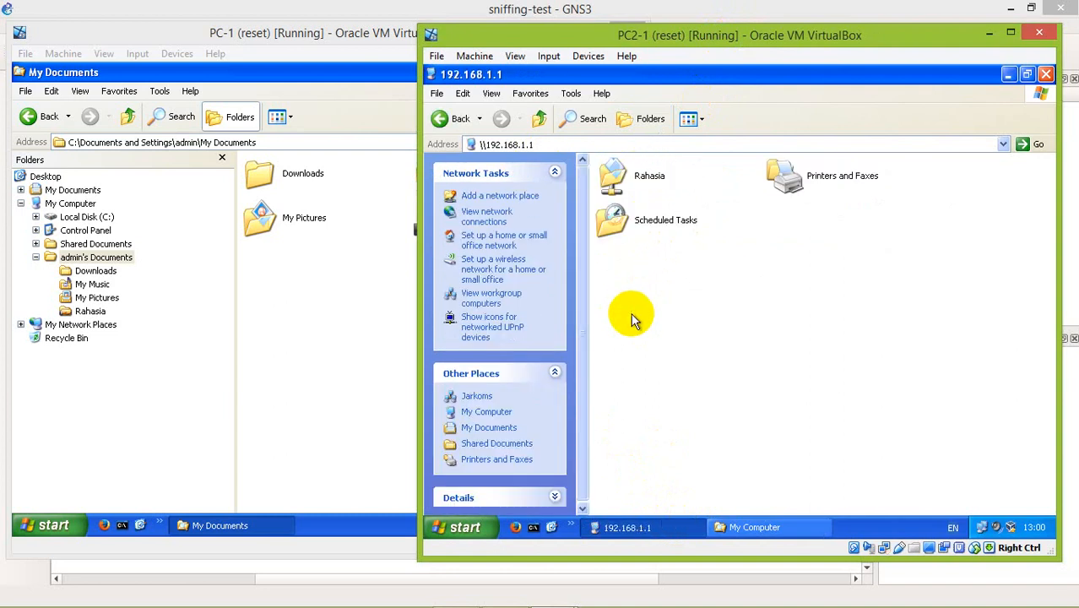
{"action": "double_click", "coordinate": [633, 175]}
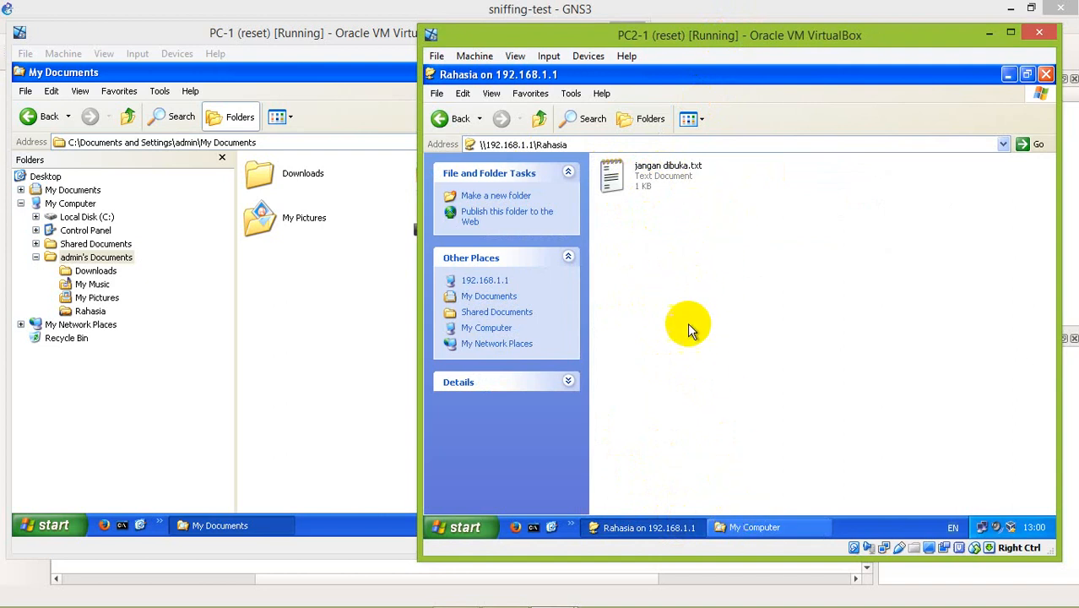
Switch to GNS3 and start an Ethernet packet capture on the PC-1 to PC2-1 link with the capture visualization program.
{"action": "left_click", "coordinate": [792, 7]}
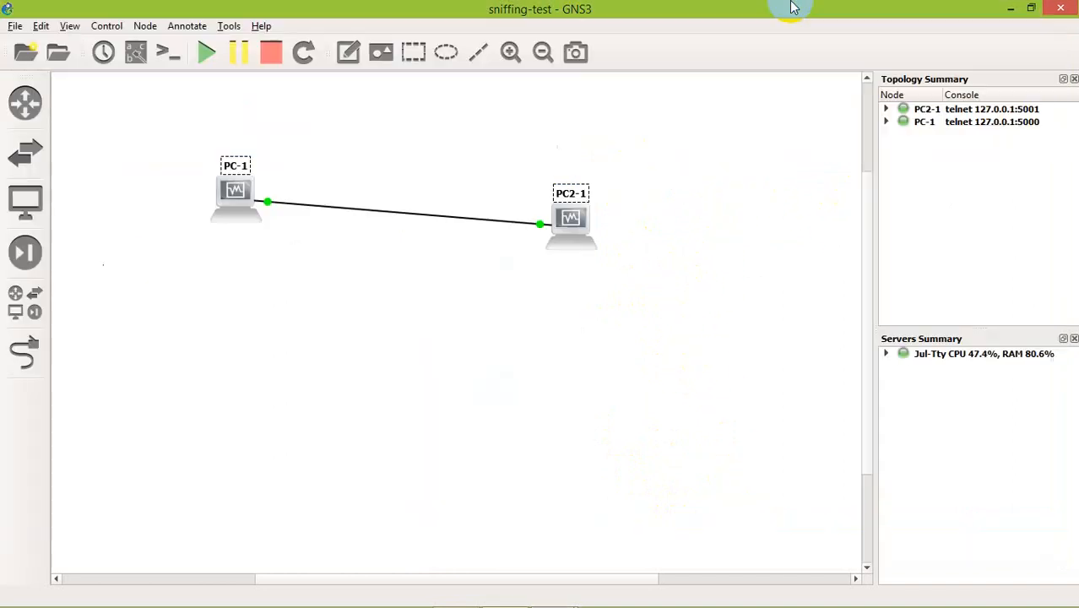
{"action": "right_click", "coordinate": [389, 213]}
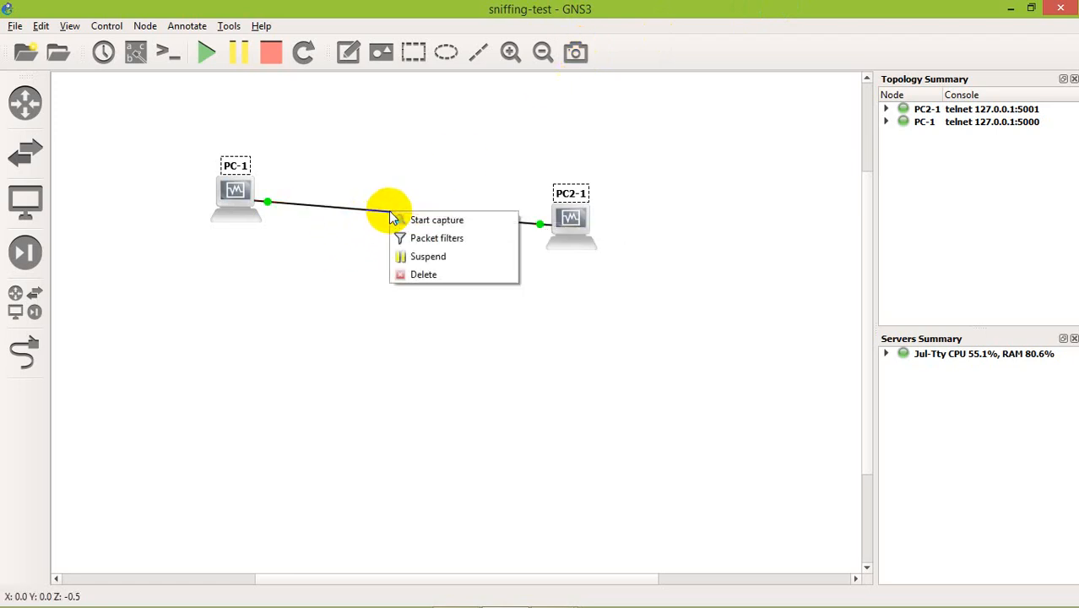
{"action": "left_click", "coordinate": [403, 219]}
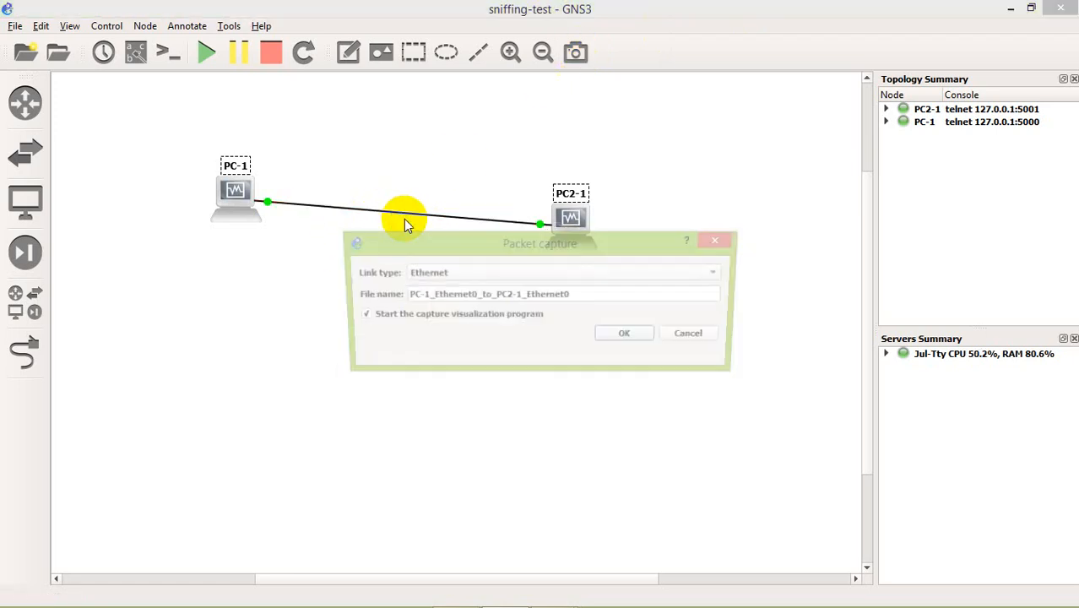
{"action": "left_click", "coordinate": [630, 336]}
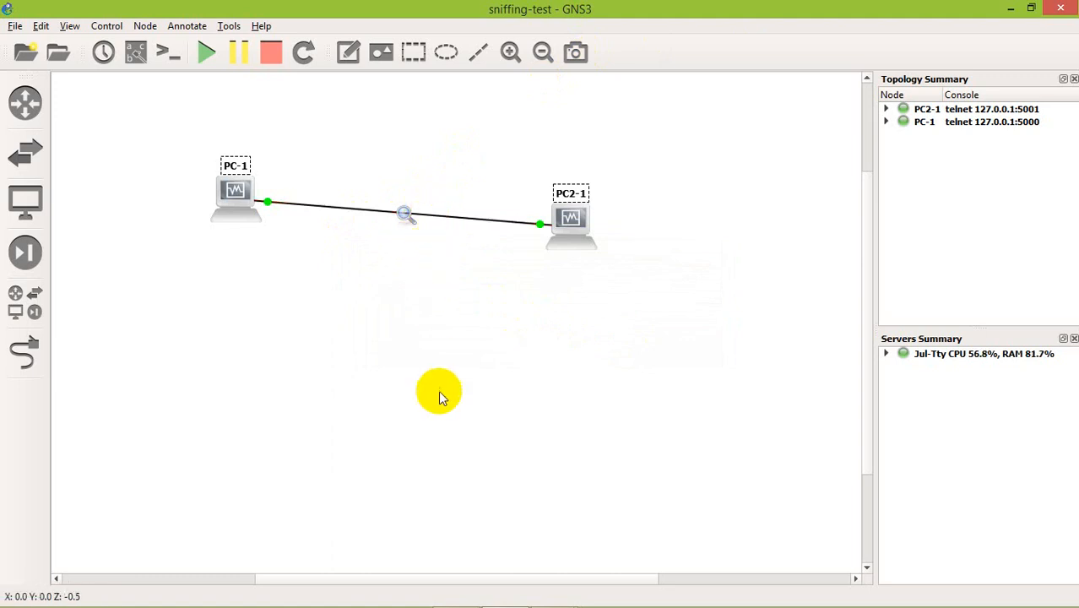
{"action": "mouse_move", "coordinate": [471, 602]}
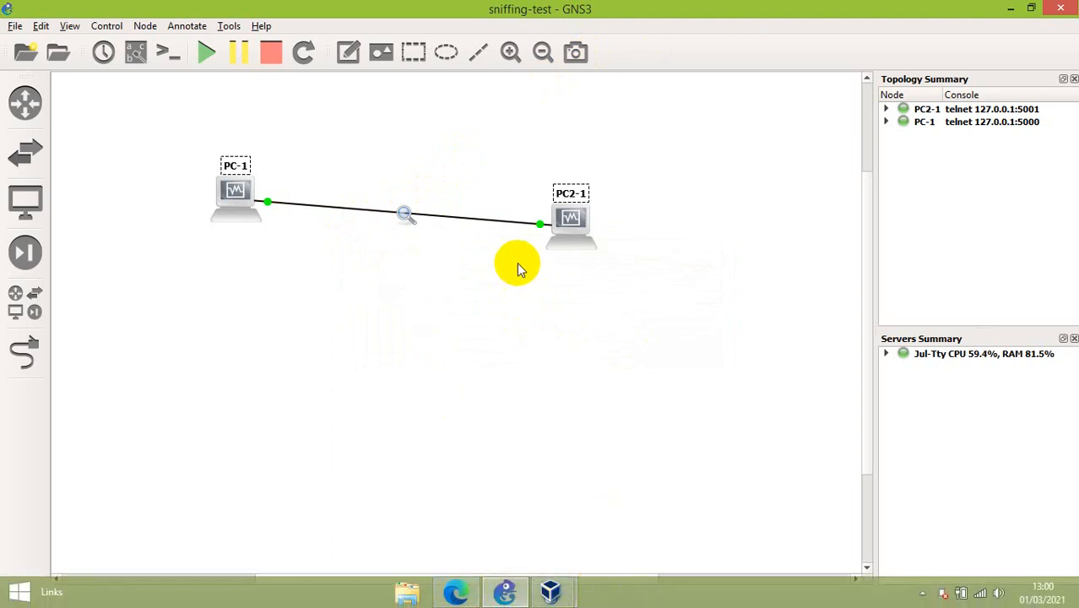
{"action": "double_click", "coordinate": [409, 214]}
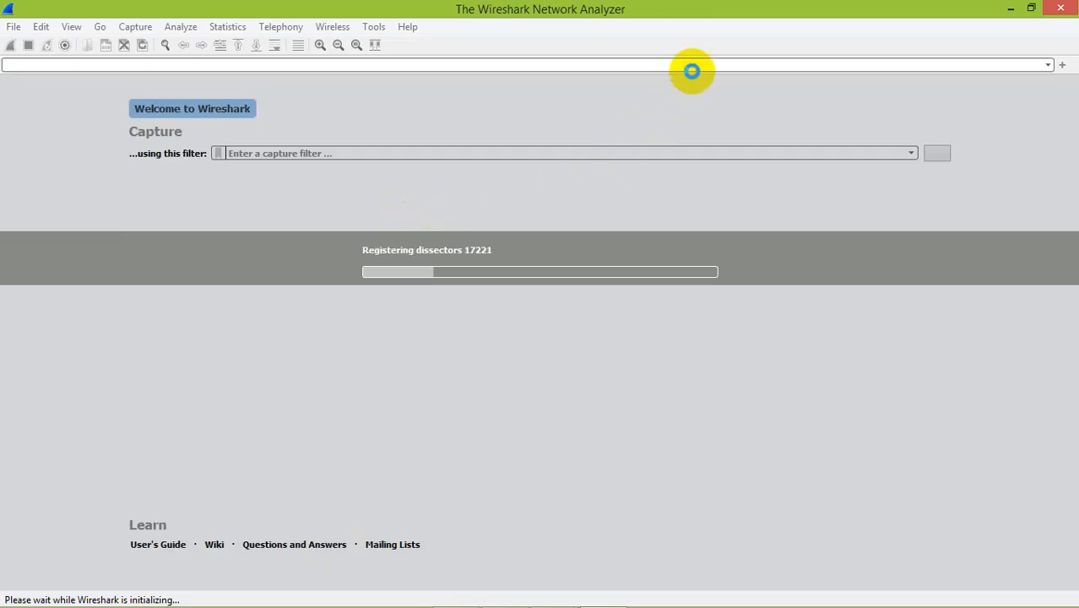
Restore the Wireshark capture window to a smaller size and reposition it over the GNS3 workspace.
{"action": "double_click", "coordinate": [745, 12]}
{"action": "left_click_drag", "start_coordinate": [650, 12], "coordinate": [659, 14]}
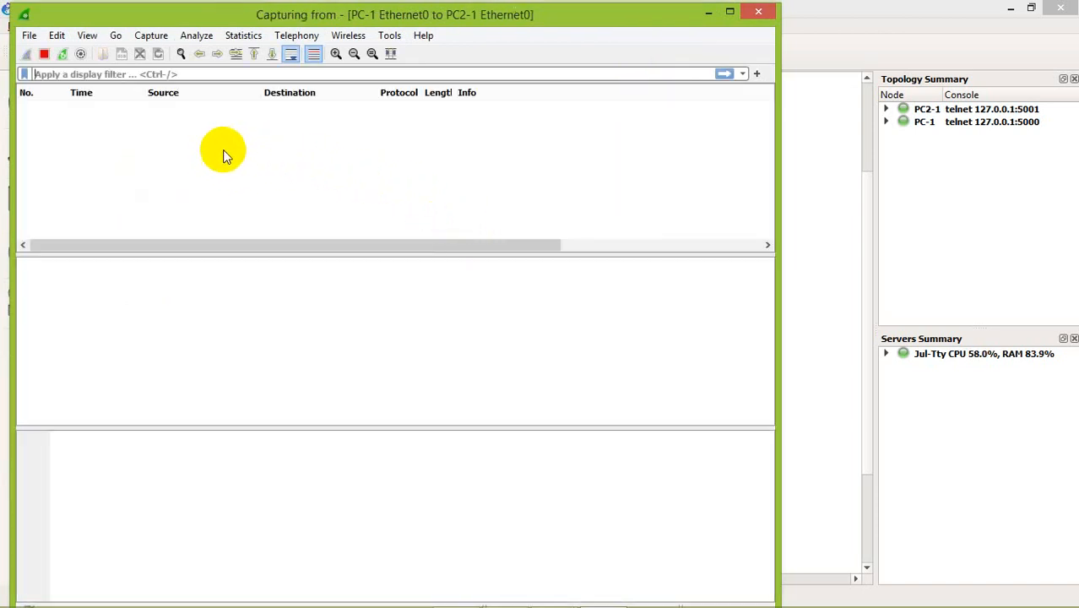
{"action": "left_click_drag", "start_coordinate": [408, 19], "coordinate": [429, 21]}
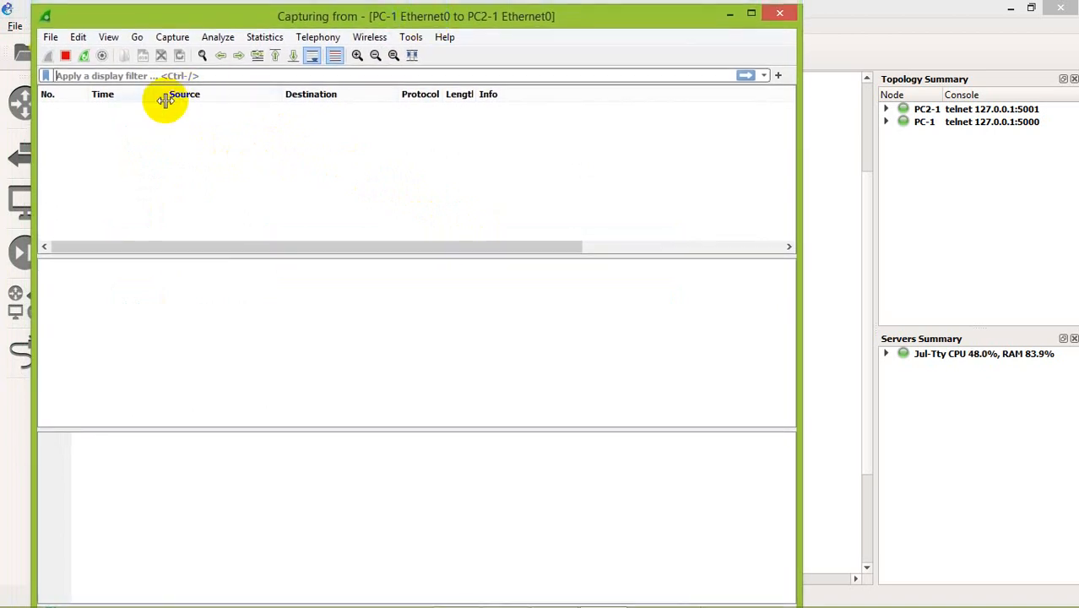
{"action": "left_click", "coordinate": [47, 56]}
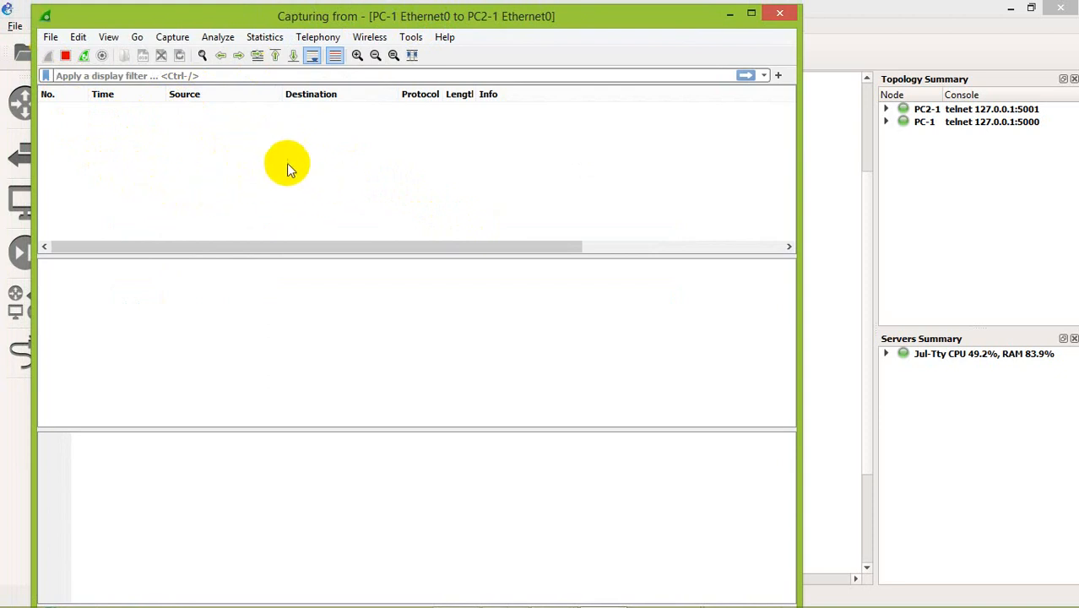
Switch from the capture window to the PC2-1 virtual machine with the shared Rahasia folder.
{"action": "left_click", "coordinate": [910, 13]}
{"action": "key", "text": "alt+Tab"}
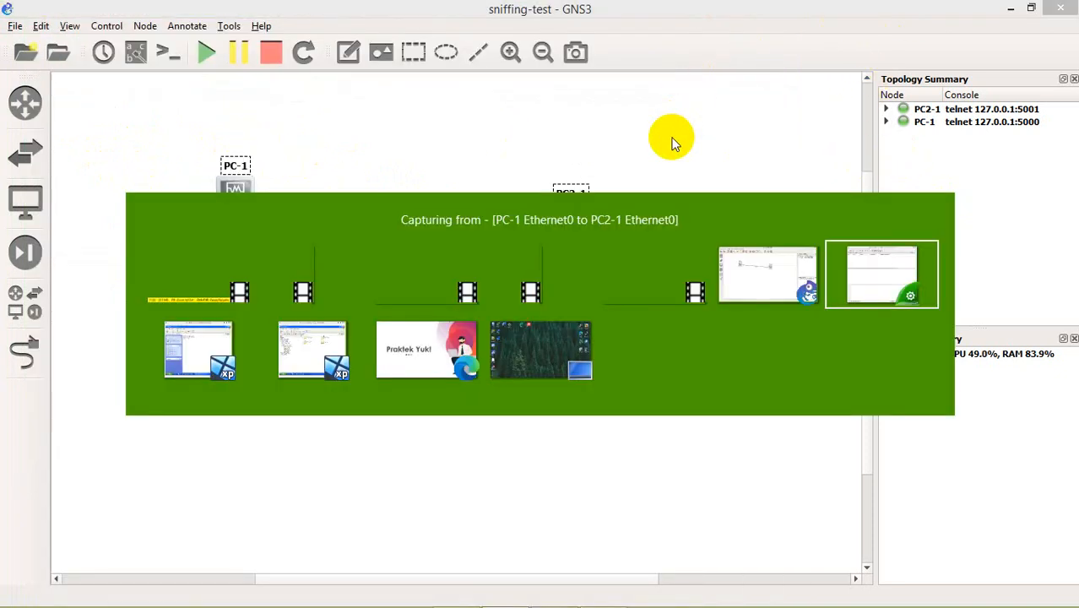
{"action": "key", "text": "Tab"}
{"action": "key", "text": "Tab"}
{"action": "key", "text": "Tab"}
{"action": "key", "text": "Tab"}
{"action": "key", "text": "Tab"}
{"action": "key", "text": "Tab"}
{"action": "key", "text": "Tab"}
{"action": "key", "text": "Tab"}
{"action": "key", "text": "Tab"}
{"action": "key", "text": "Tab"}
{"action": "key", "text": "Tab"}
{"action": "key", "text": "Tab"}
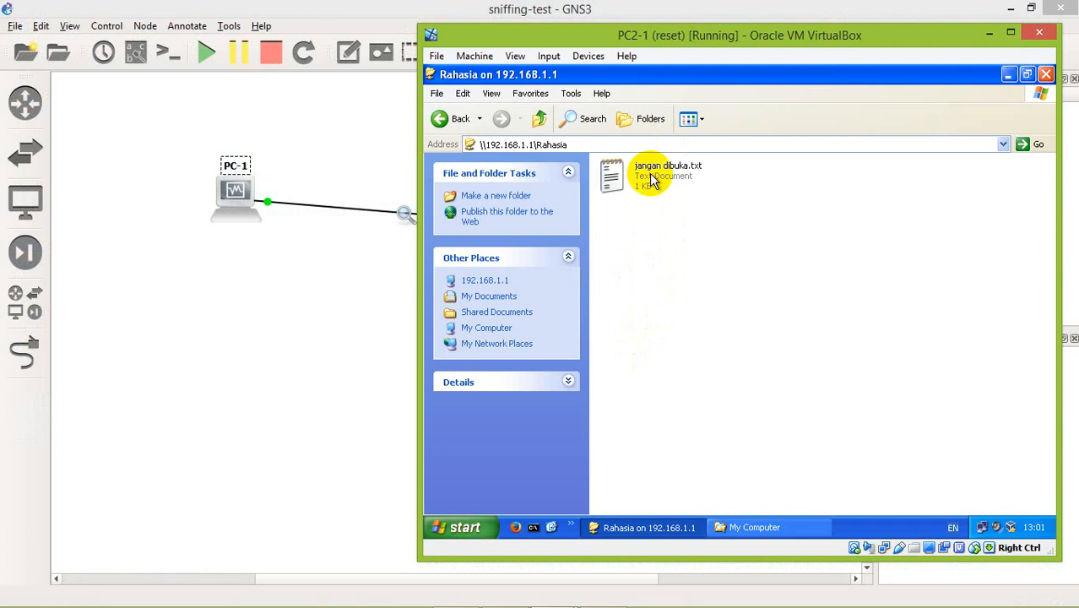
Send jangan dibuka.txt from the shared Rahasia folder to My Documents on PC2-1.
{"action": "left_click", "coordinate": [651, 180]}
{"action": "left_click", "coordinate": [646, 262]}
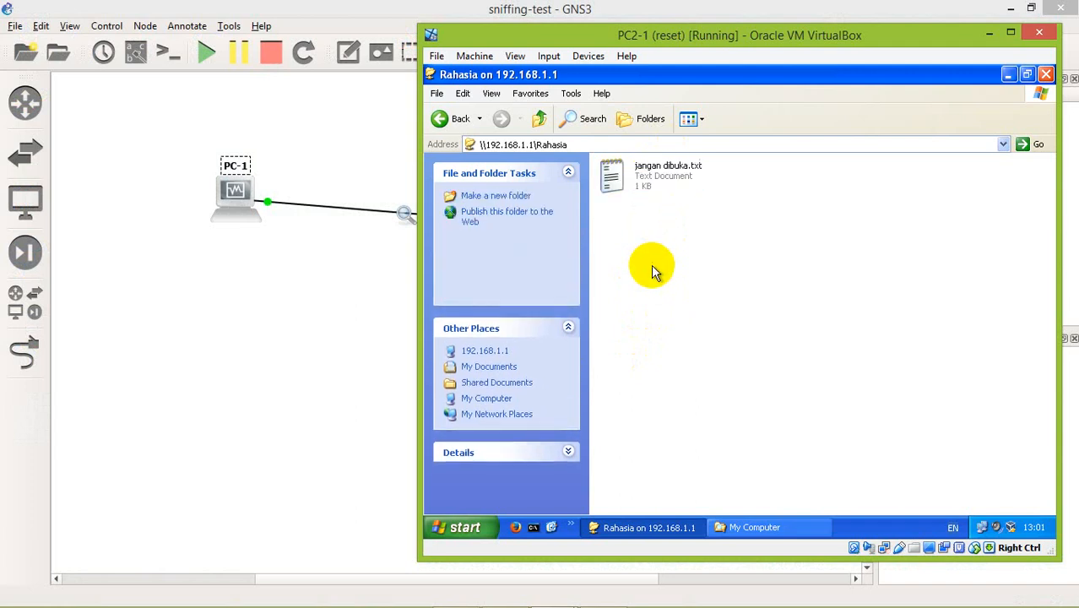
{"action": "right_click", "coordinate": [644, 186]}
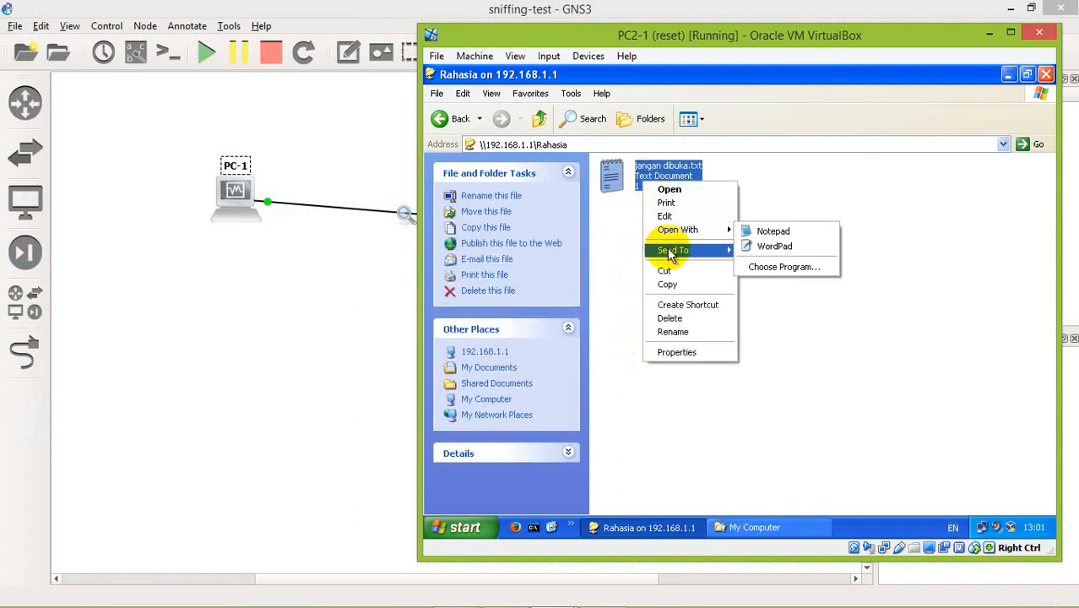
{"action": "mouse_move", "coordinate": [672, 254]}
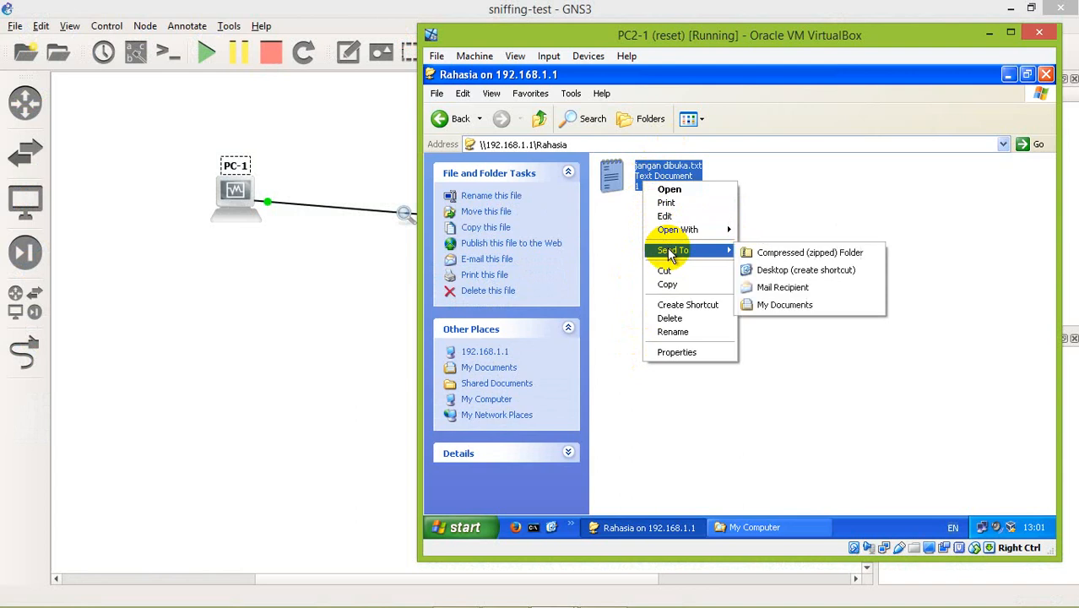
{"action": "left_click", "coordinate": [778, 303]}
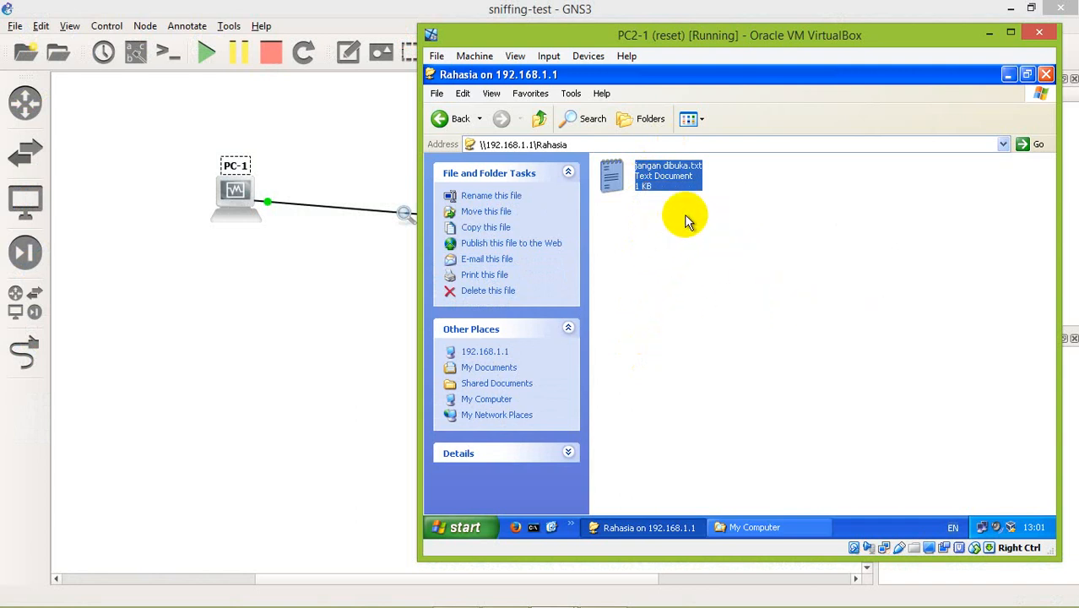
Open the copied jangan dibuka.txt in PC2-1's My Documents to check its text, and close it again.
{"action": "left_click", "coordinate": [748, 527]}
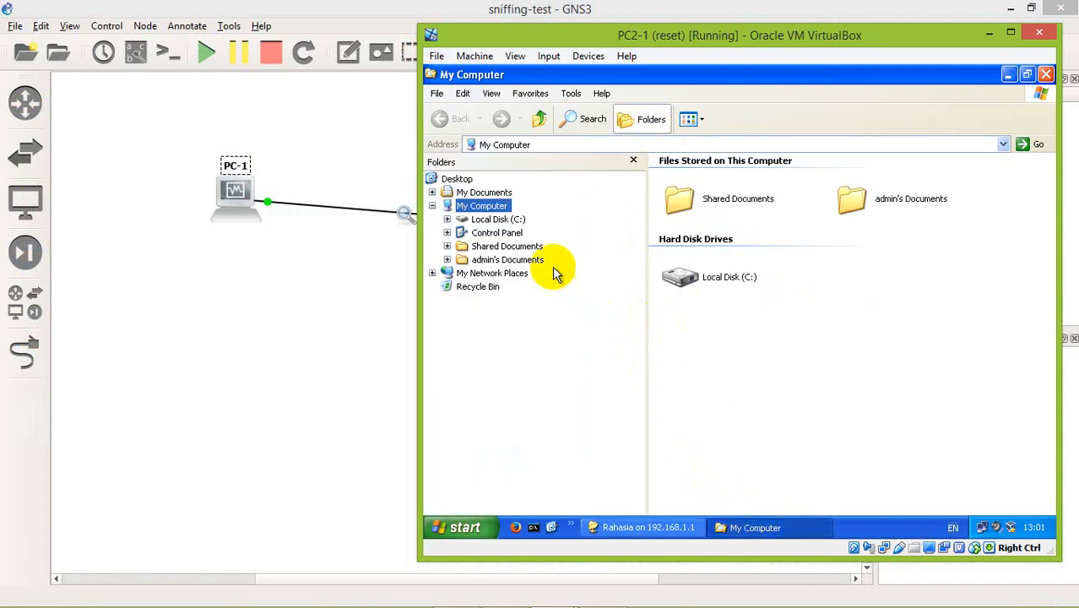
{"action": "left_click", "coordinate": [484, 193]}
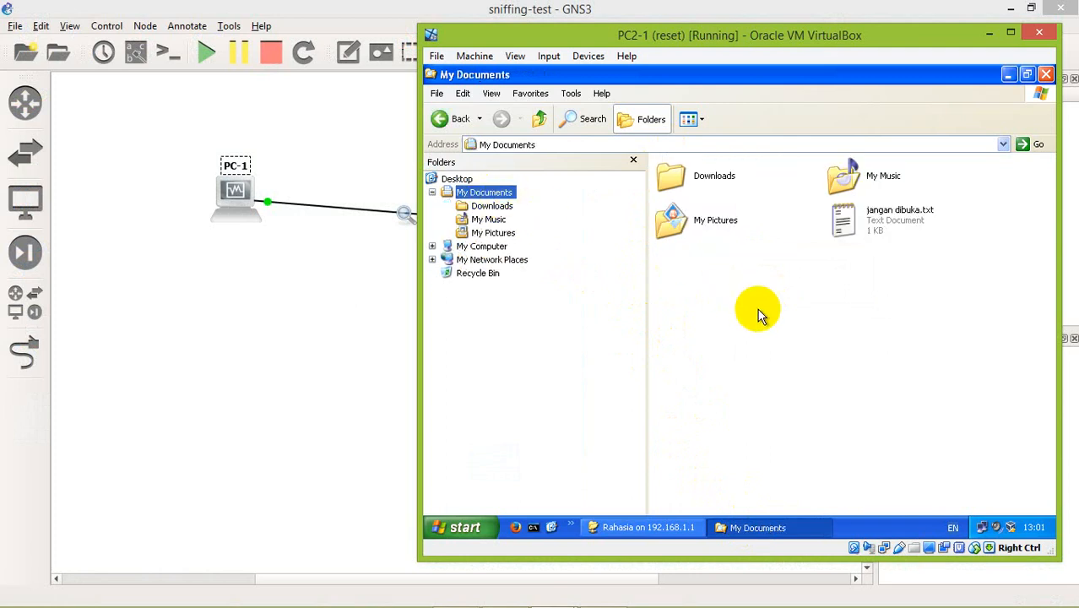
{"action": "double_click", "coordinate": [887, 221]}
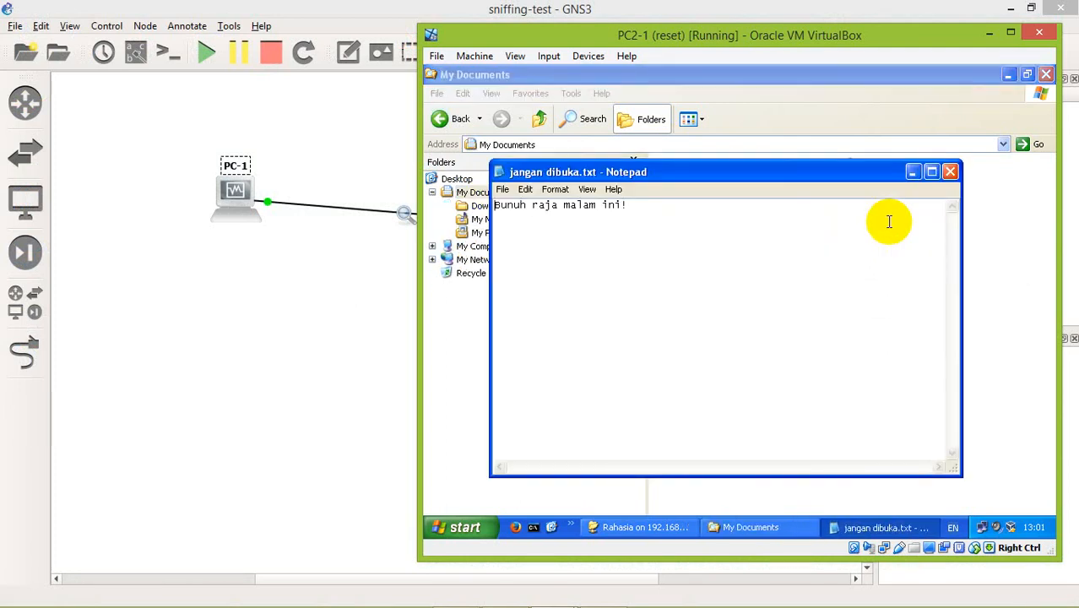
{"action": "left_click", "coordinate": [950, 172]}
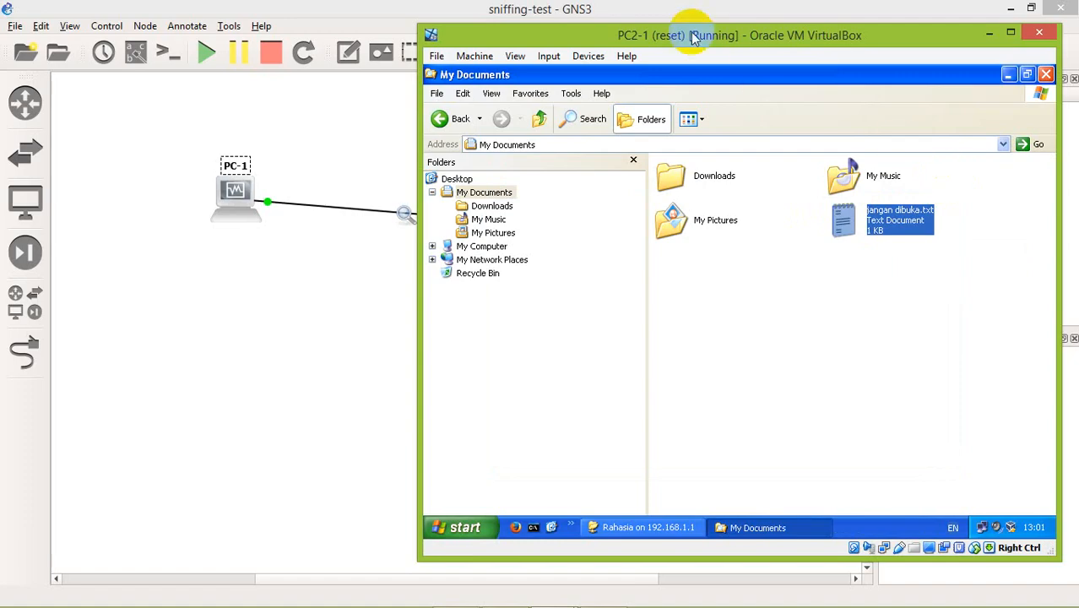
Switch back to the Wireshark window for the PC-1 to PC2-1 link and stop the packet capture.
{"action": "left_click", "coordinate": [646, 8]}
{"action": "key", "text": "alt+Tab"}
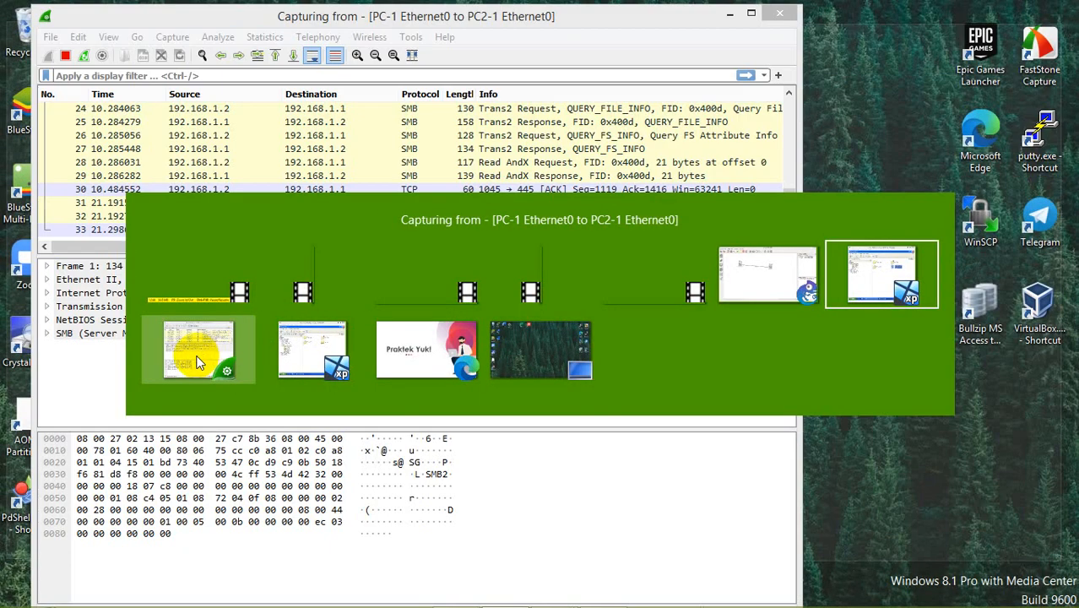
{"action": "left_click", "coordinate": [195, 359]}
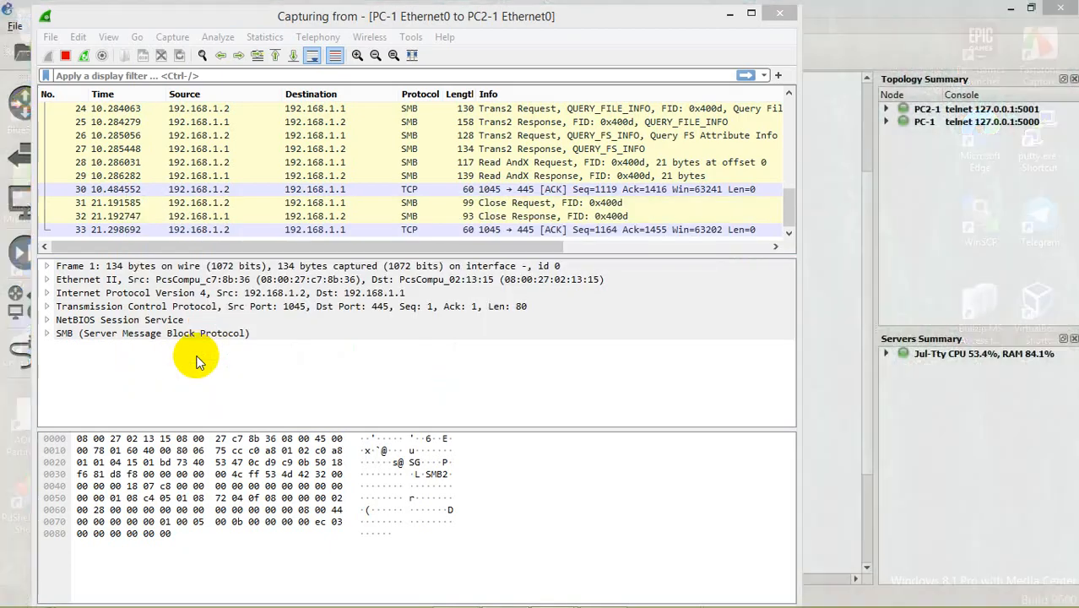
{"action": "left_click", "coordinate": [330, 160]}
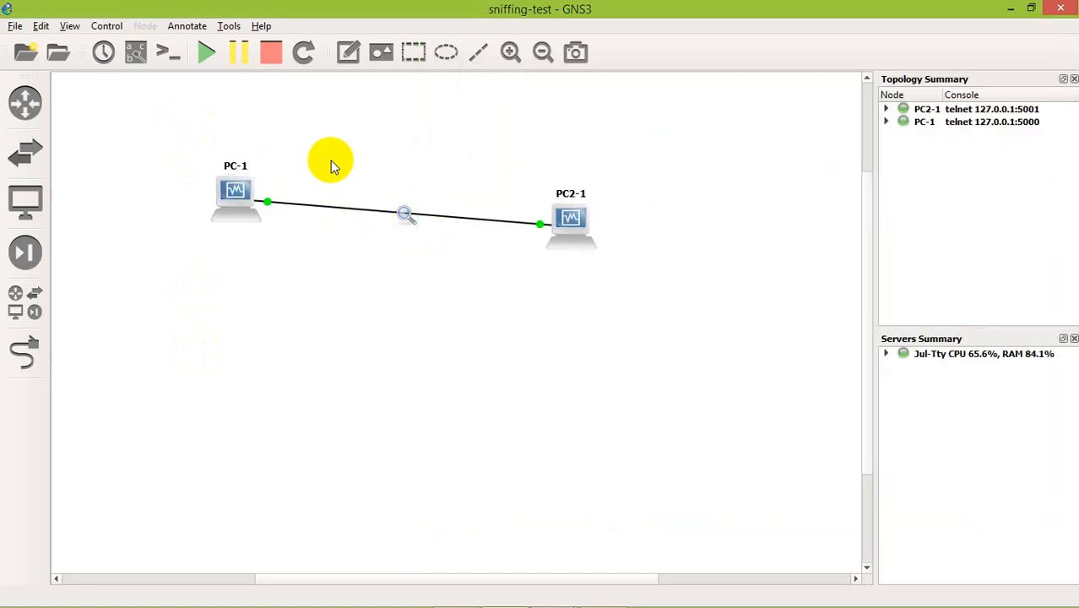
{"action": "key", "text": "alt+Tab"}
{"action": "left_click", "coordinate": [177, 371]}
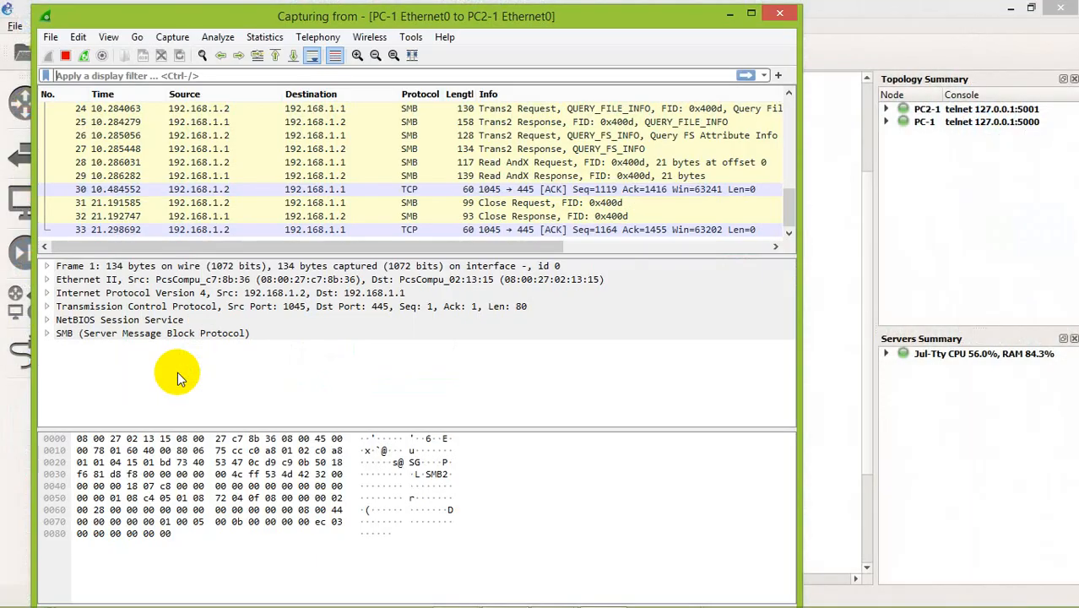
{"action": "left_click", "coordinate": [67, 56]}
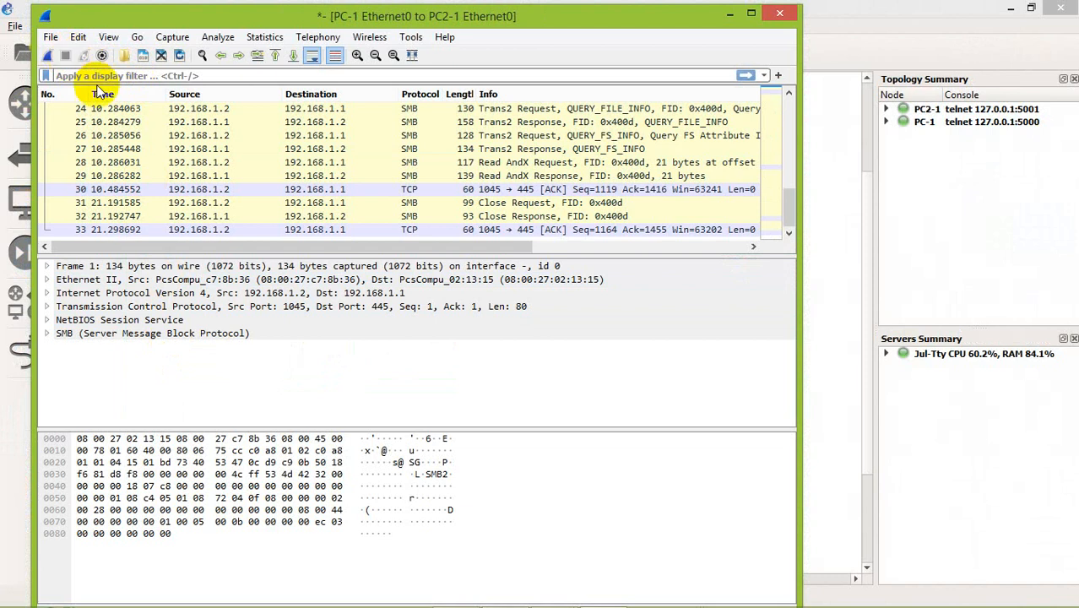
Look through the last captured SMB packets and highlight the file data bytes in packet 29, the Read AndX Response.
{"action": "scroll", "coordinate": [249, 207], "scroll_direction": "up", "scroll_amount": 2}
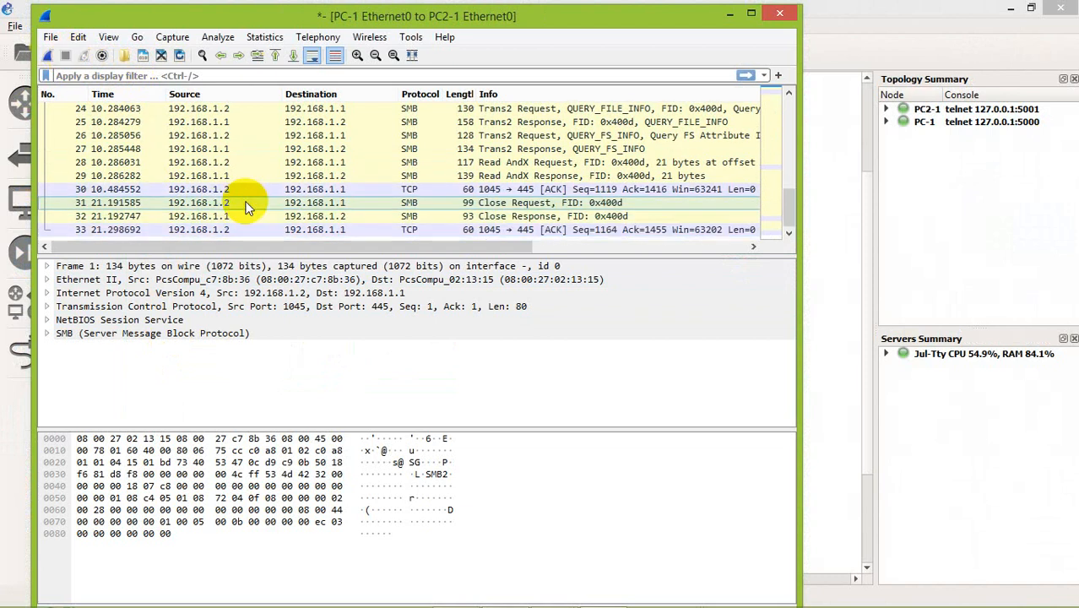
{"action": "scroll", "coordinate": [272, 163], "scroll_direction": "down", "scroll_amount": 2}
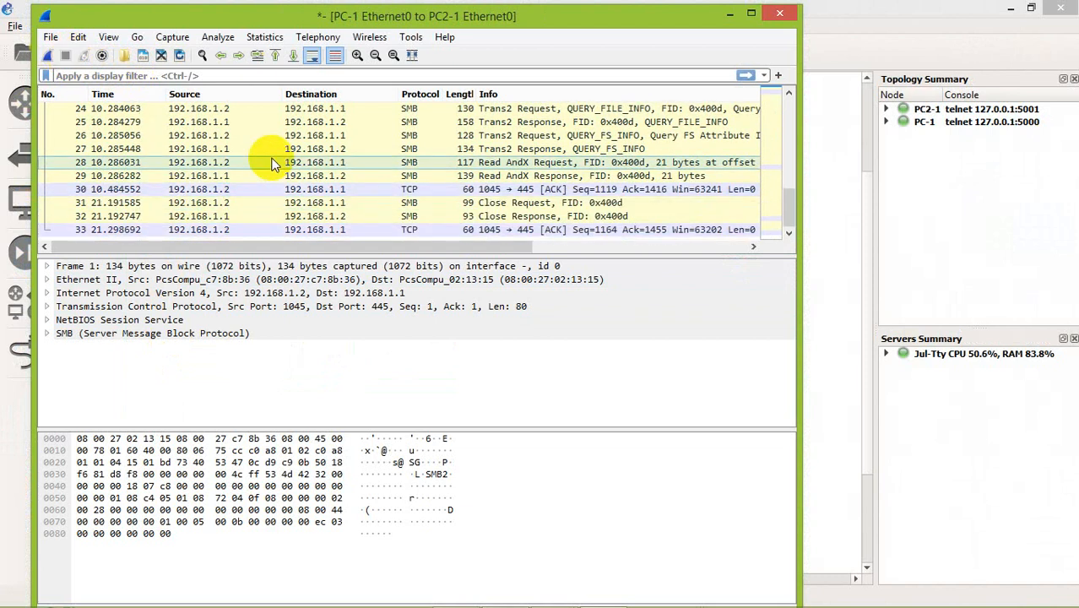
{"action": "scroll", "coordinate": [361, 177], "scroll_direction": "up", "scroll_amount": 4}
{"action": "scroll", "coordinate": [360, 163], "scroll_direction": "down", "scroll_amount": 2}
{"action": "scroll", "coordinate": [359, 164], "scroll_direction": "down", "scroll_amount": 2}
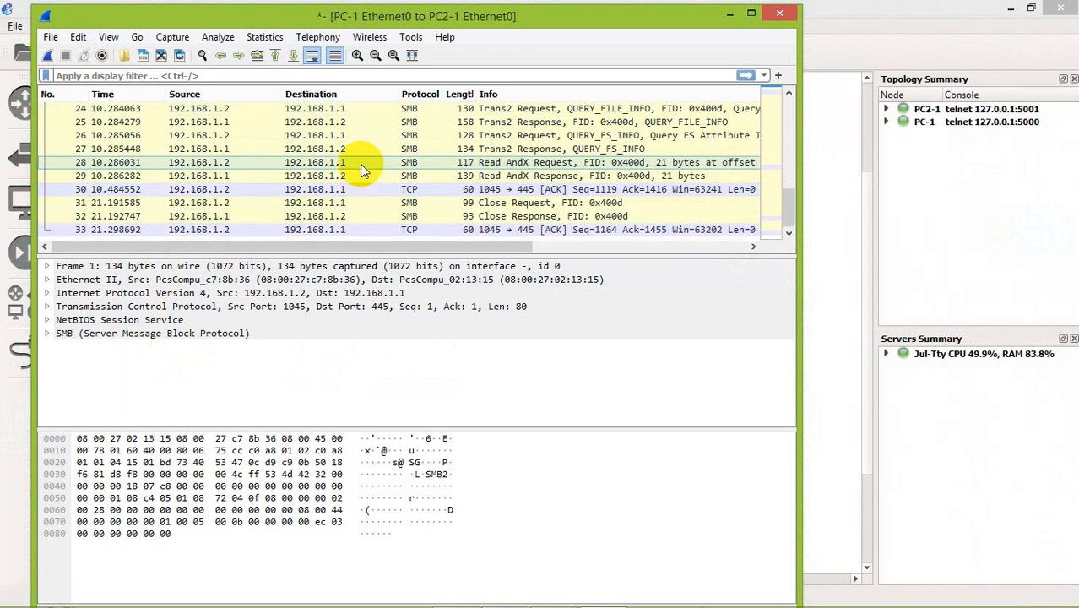
{"action": "left_click", "coordinate": [374, 217]}
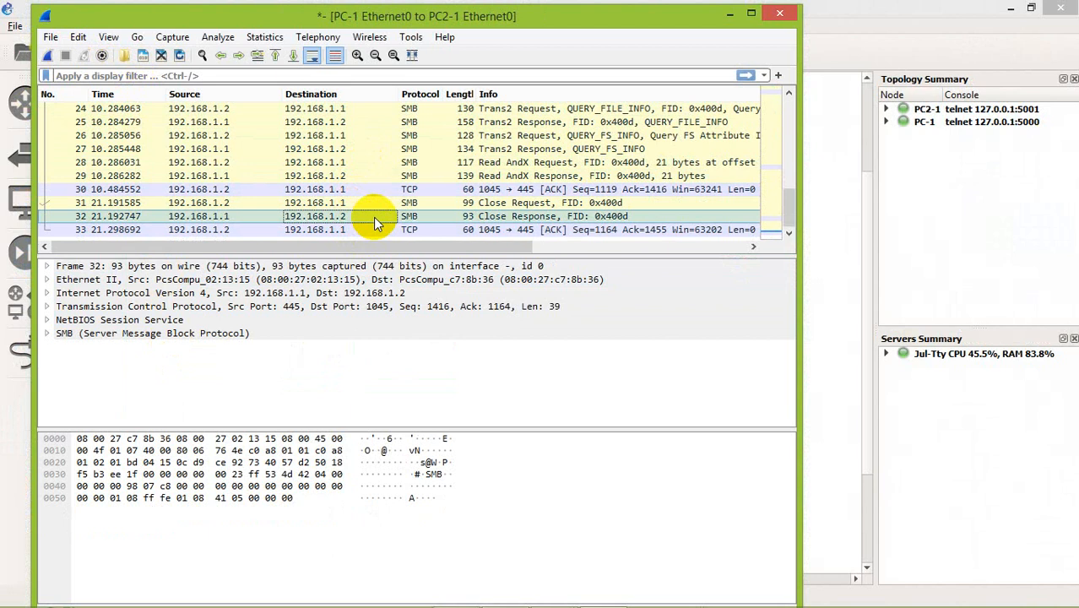
{"action": "key", "text": "Down"}
{"action": "key", "text": "Up"}
{"action": "key", "text": "Up"}
{"action": "key", "text": "Up"}
{"action": "key", "text": "Up"}
{"action": "key", "text": "Up"}
{"action": "key", "text": "Down"}
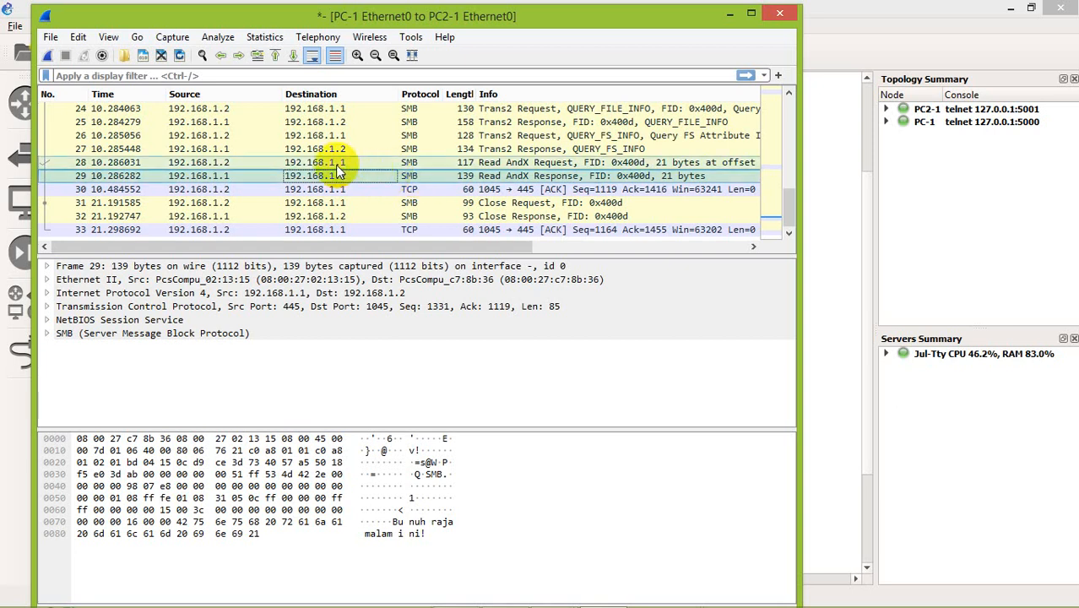
{"action": "left_click", "coordinate": [424, 521]}
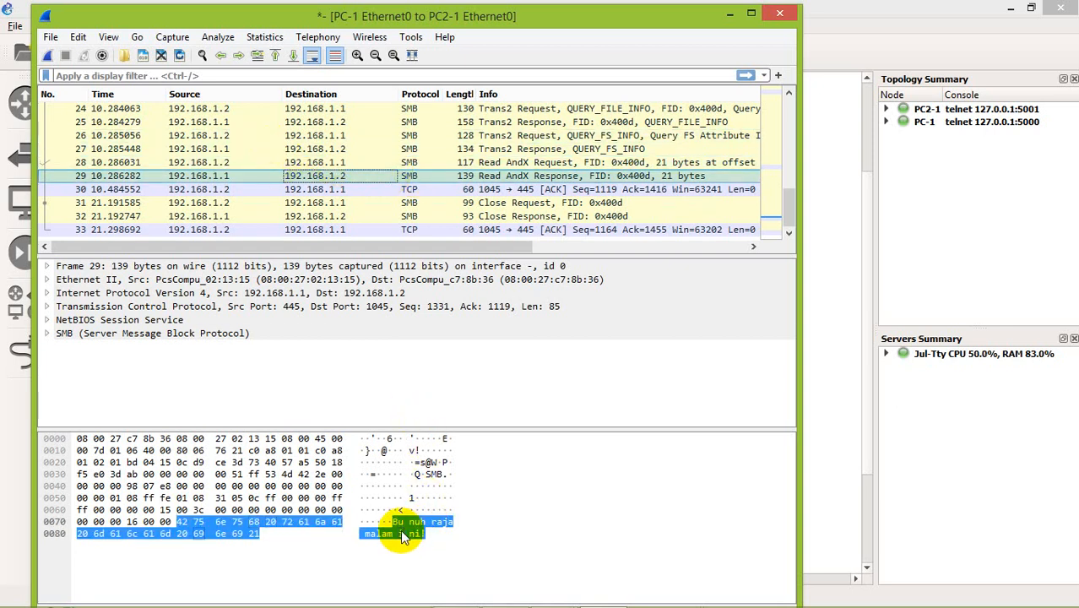
{"action": "left_click", "coordinate": [401, 533]}
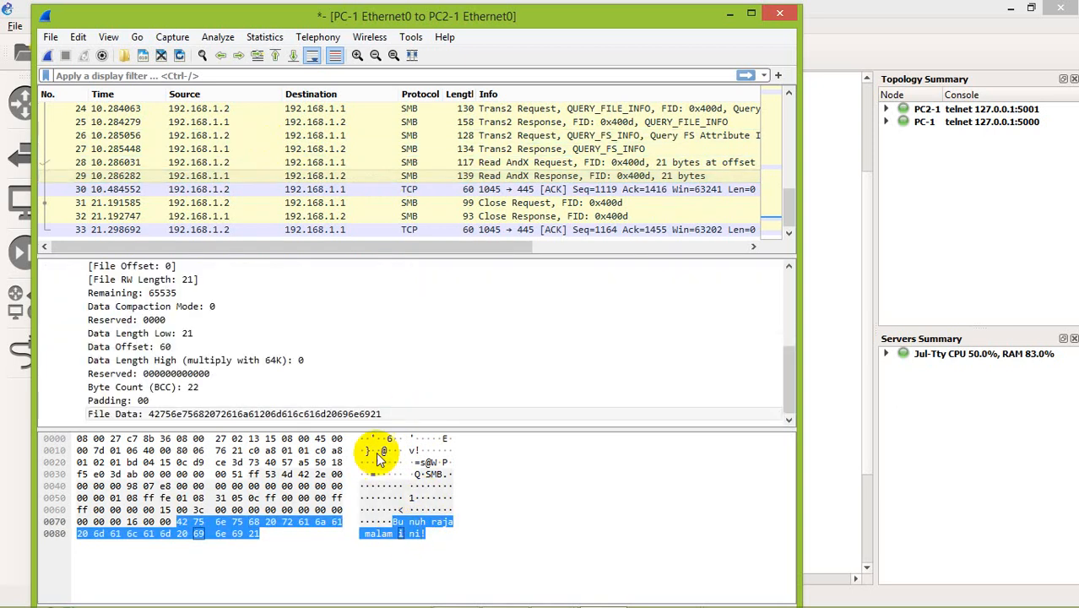
Open the list of SMB objects that can be exported from the capture.
{"action": "left_click", "coordinate": [52, 38]}
{"action": "mouse_move", "coordinate": [78, 37]}
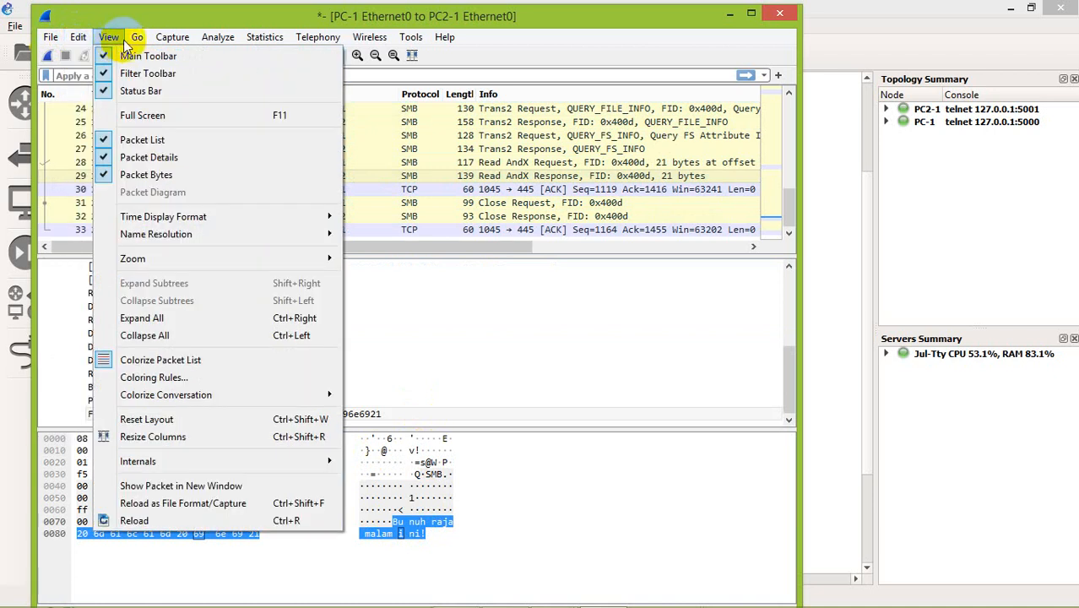
{"action": "mouse_move", "coordinate": [138, 39]}
{"action": "mouse_move", "coordinate": [221, 42]}
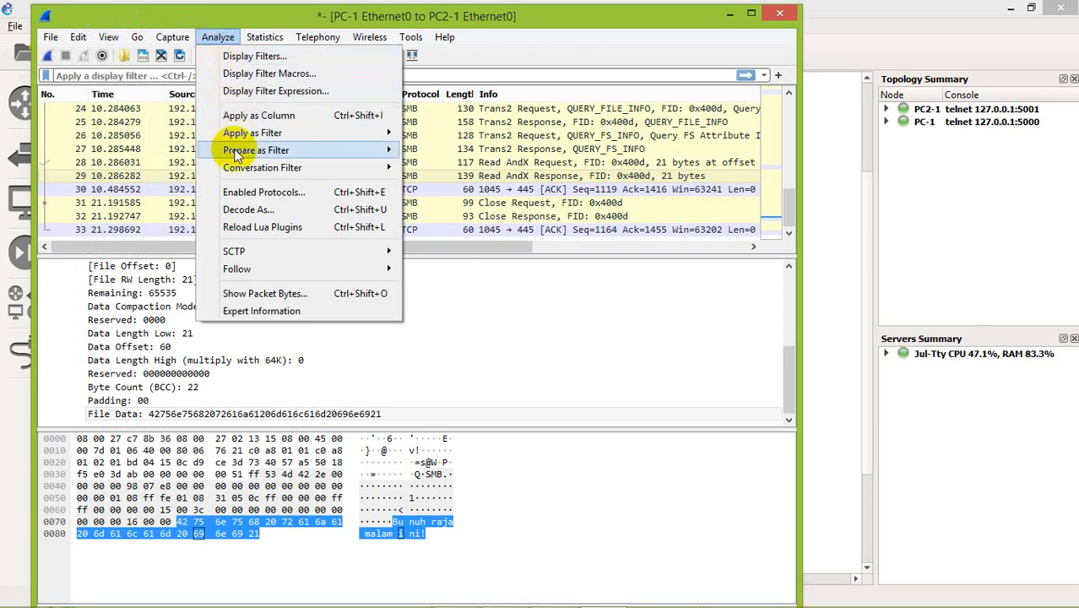
{"action": "mouse_move", "coordinate": [265, 35]}
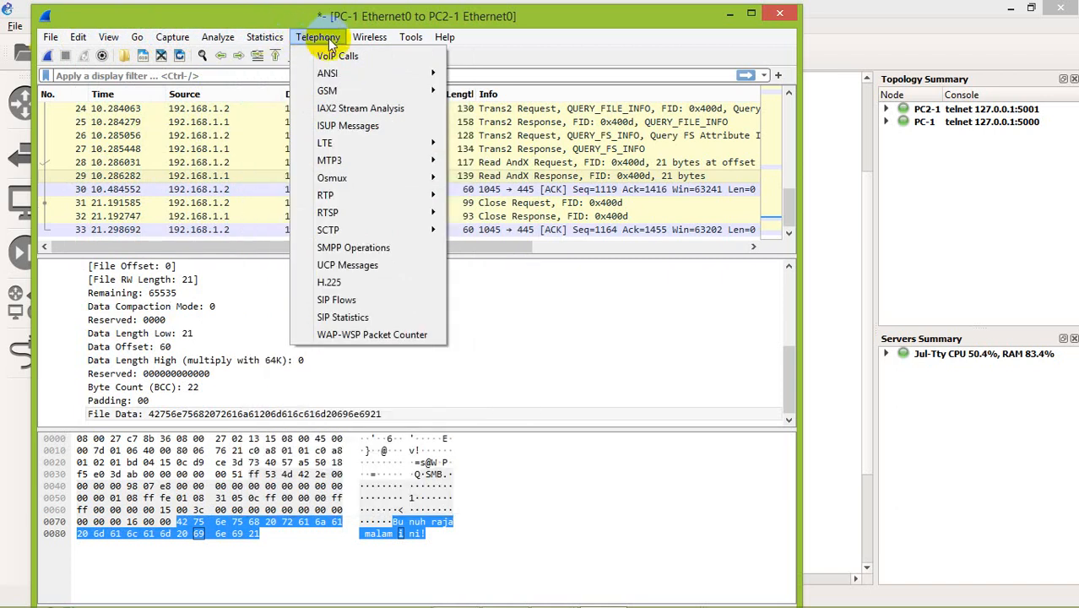
{"action": "mouse_move", "coordinate": [408, 39]}
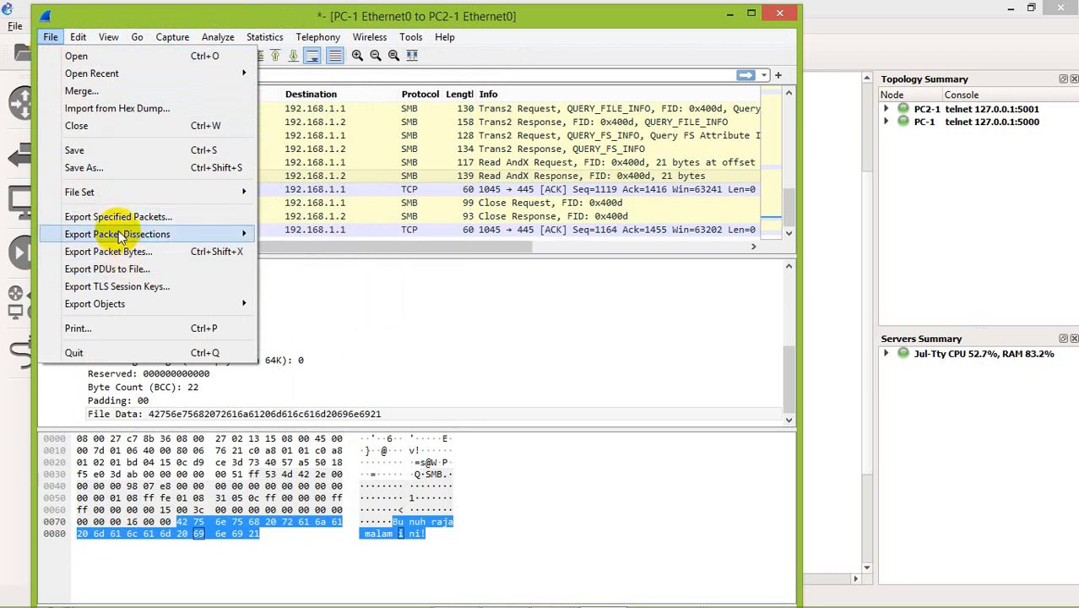
{"action": "mouse_move", "coordinate": [137, 313]}
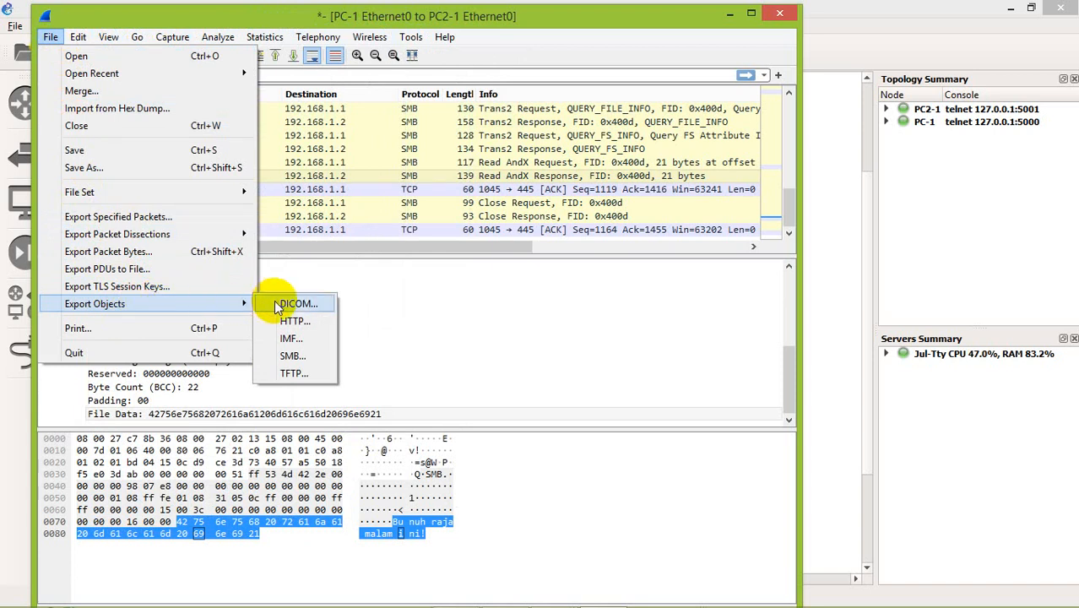
{"action": "left_click", "coordinate": [296, 358]}
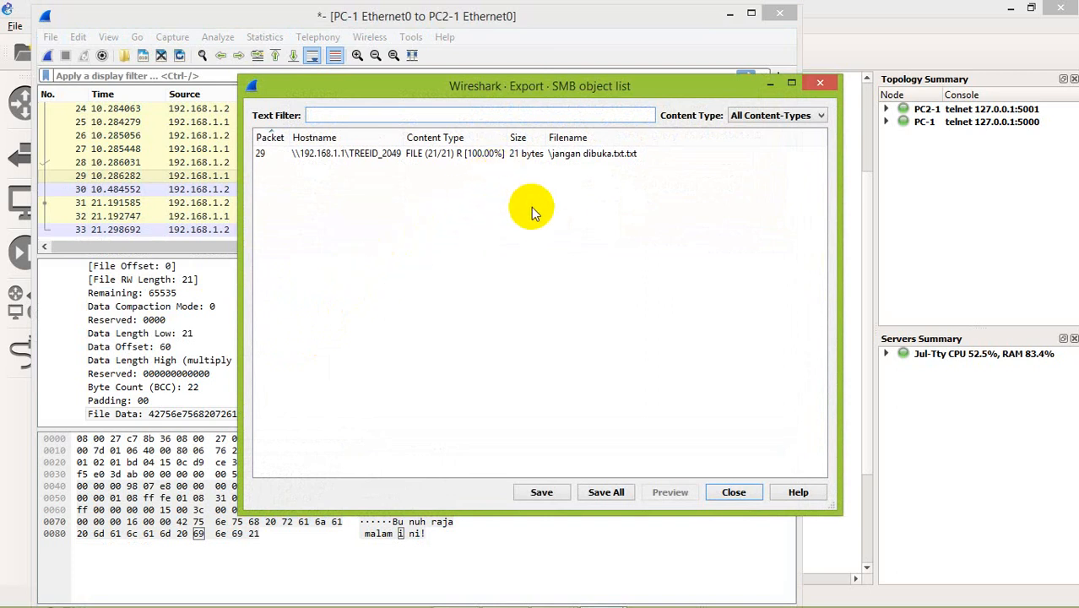
Save the packet 29 object to the host's Documents folder as %5cjangan dibuka.txt.txt.
{"action": "left_click", "coordinate": [399, 154]}
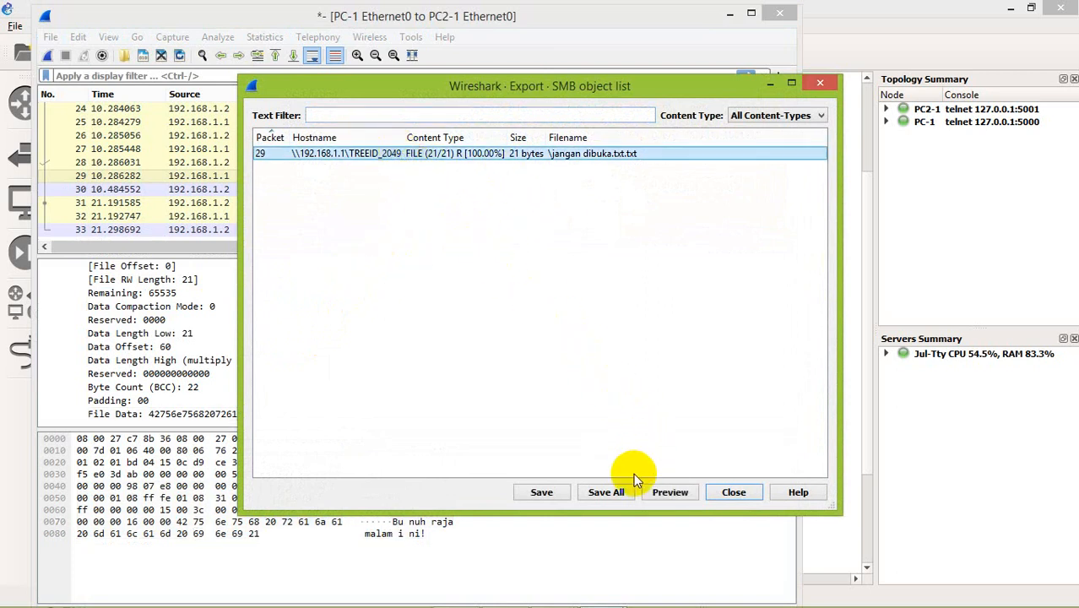
{"action": "left_click", "coordinate": [543, 494]}
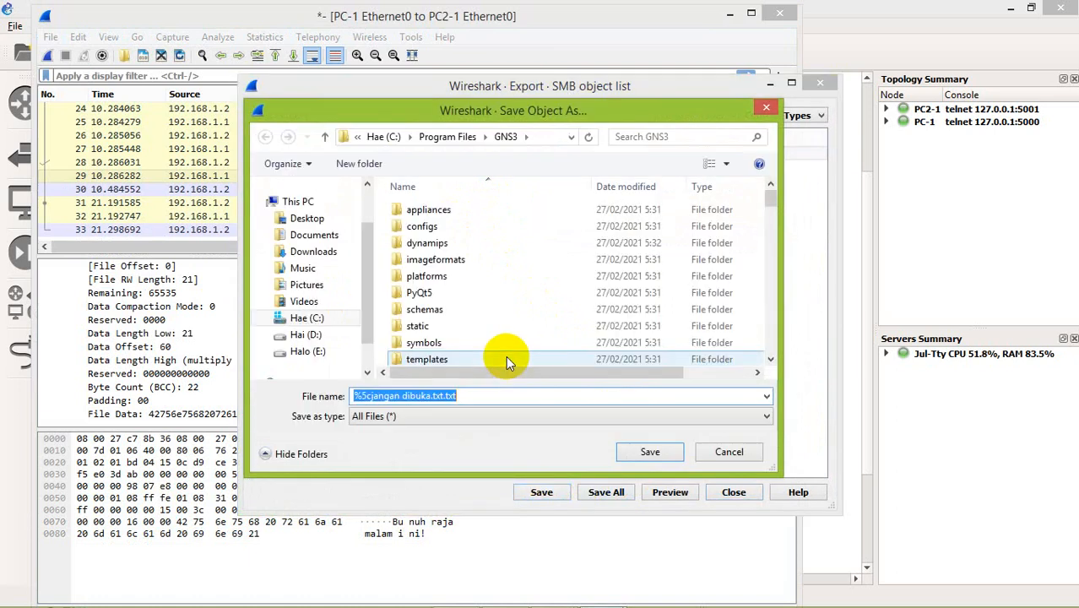
{"action": "left_click", "coordinate": [338, 236]}
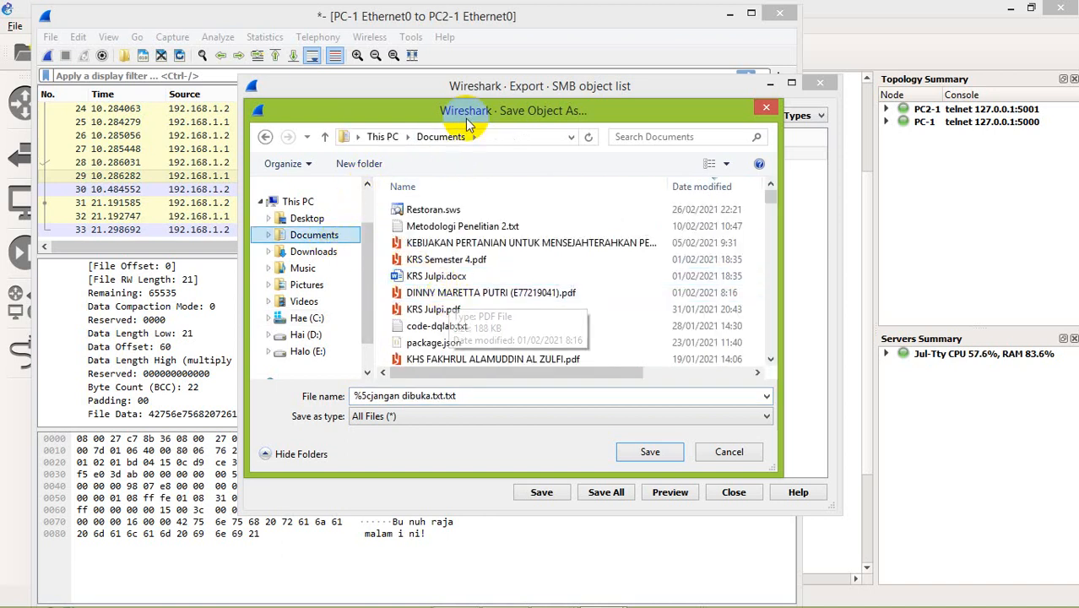
{"action": "left_click", "coordinate": [460, 397]}
{"action": "left_click", "coordinate": [637, 458]}
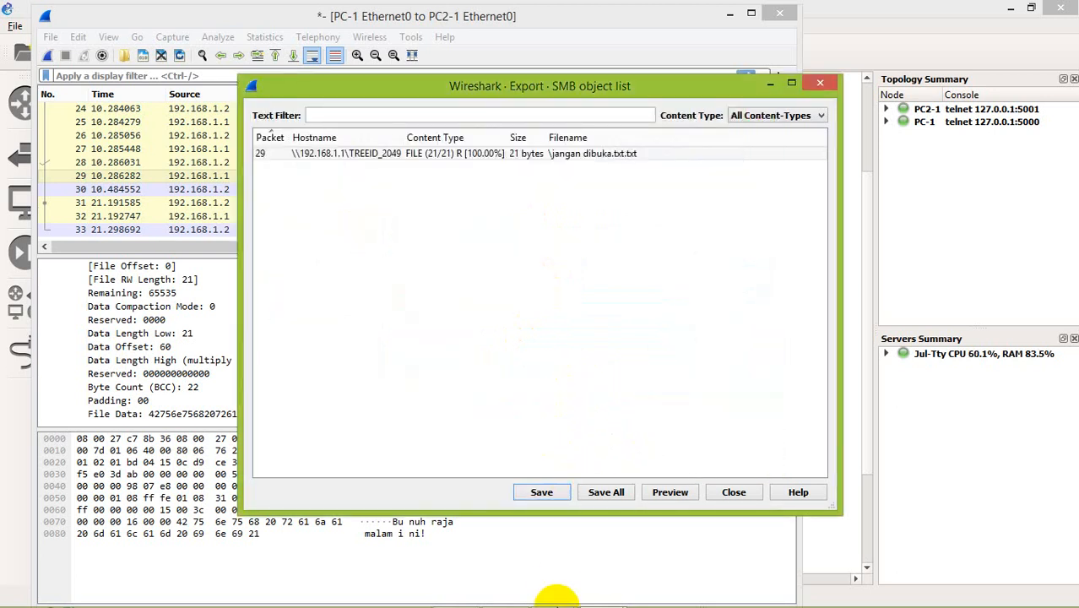
Switch to File Explorer, open %5cjangan dibuka.txt.txt from Documents, and move its Notepad window below the file's entry.
{"action": "mouse_move", "coordinate": [557, 604]}
{"action": "left_click", "coordinate": [410, 595]}
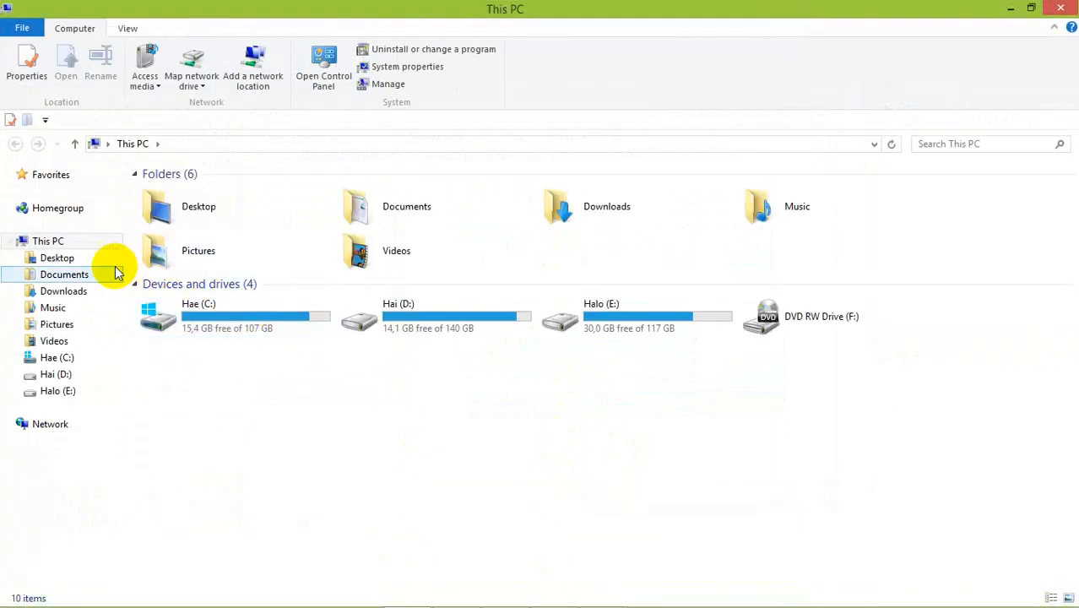
{"action": "left_click", "coordinate": [72, 275]}
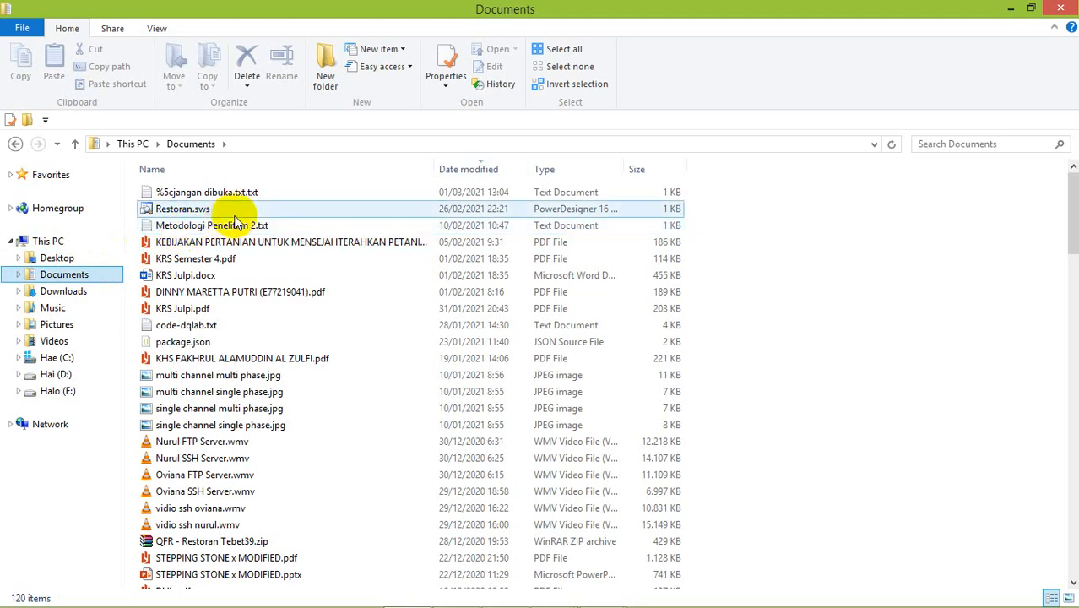
{"action": "double_click", "coordinate": [235, 195]}
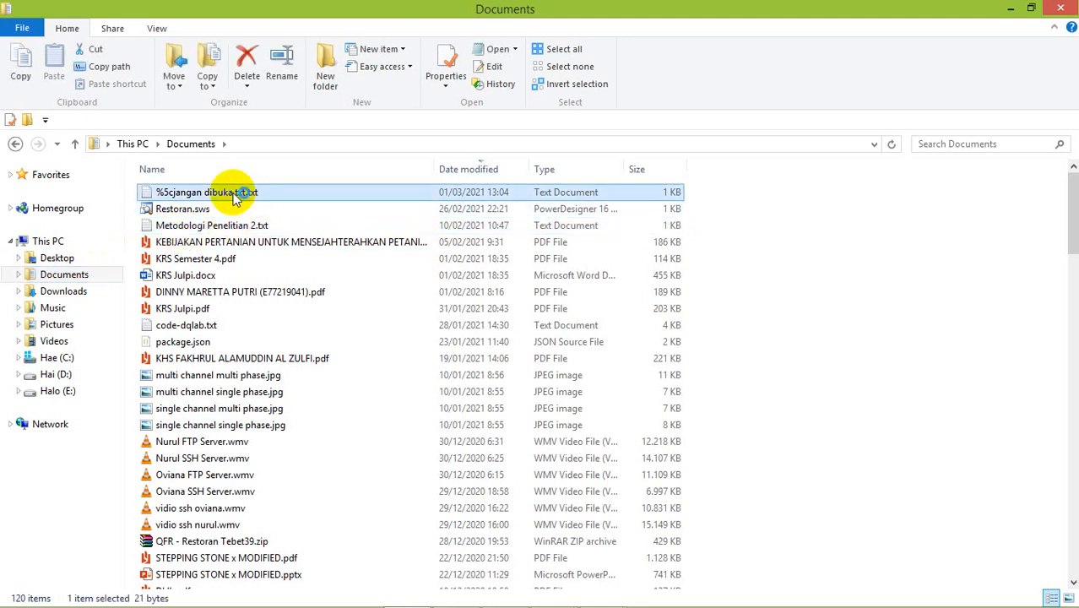
{"action": "left_click_drag", "start_coordinate": [481, 67], "coordinate": [444, 219]}
{"action": "left_click_drag", "start_coordinate": [431, 222], "coordinate": [424, 218]}
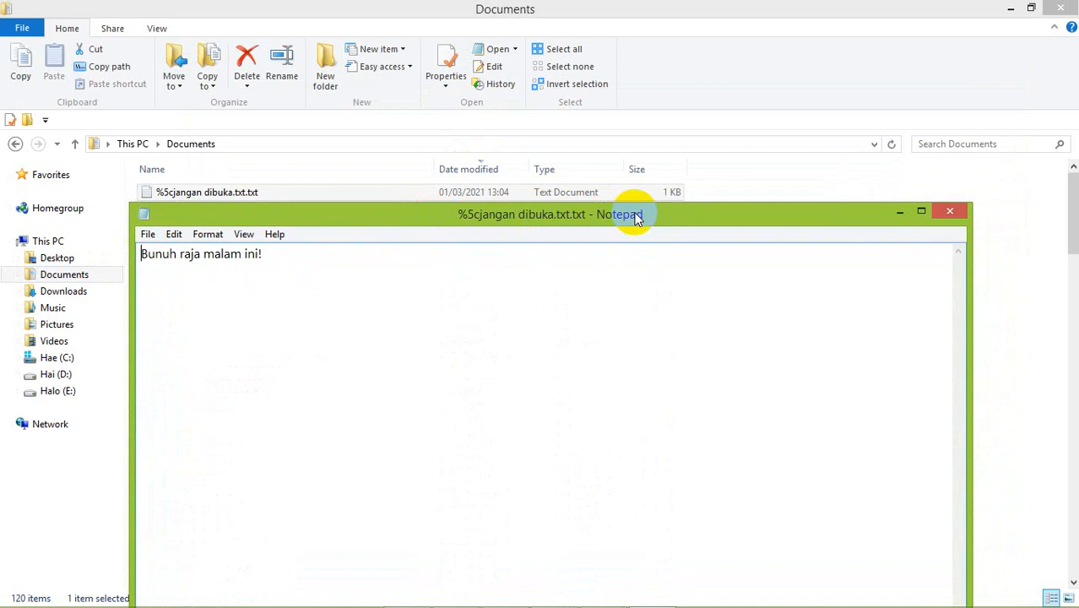